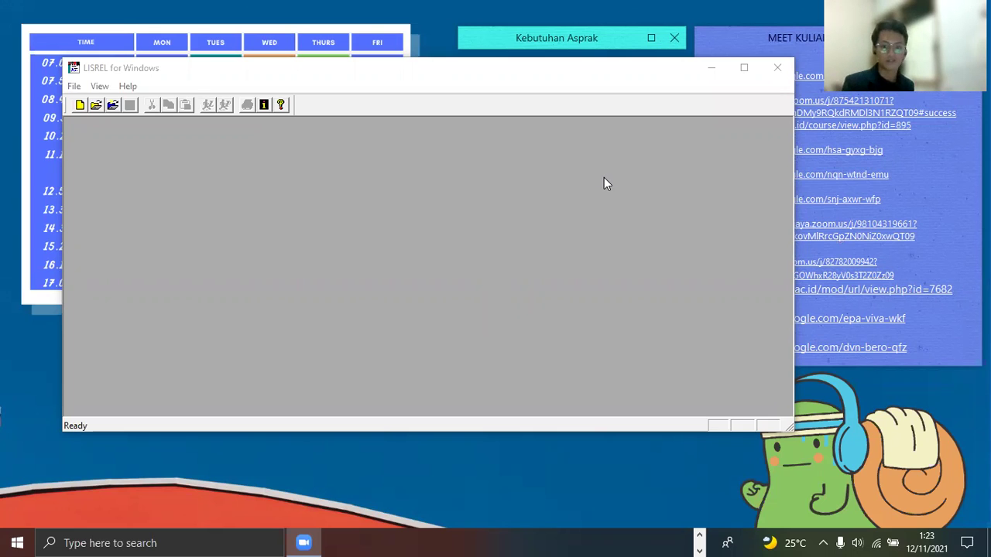
- Enlarge the LISREL window to fill the whole screen
left_click(498, 58)
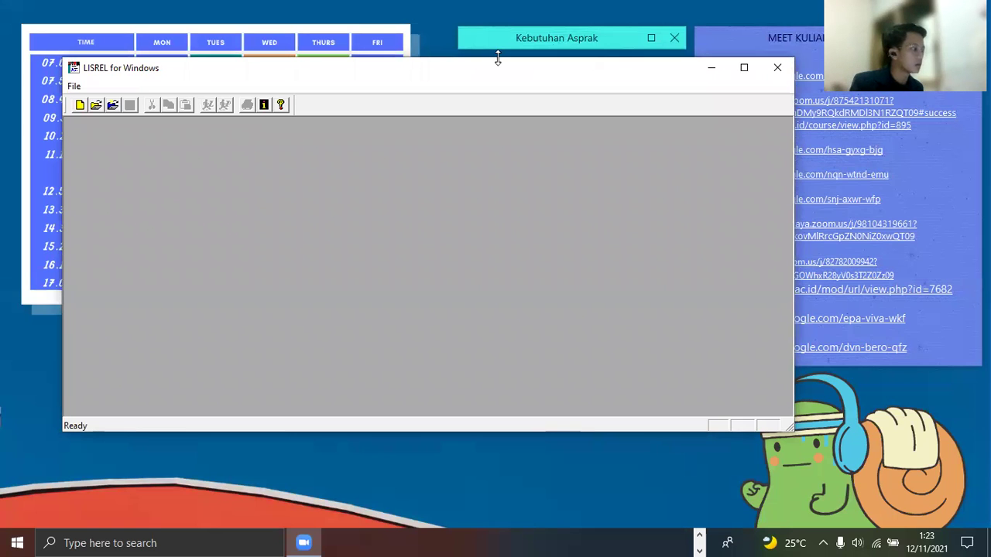
left_click_drag(498, 58, 568, 12)
double_click(568, 12)
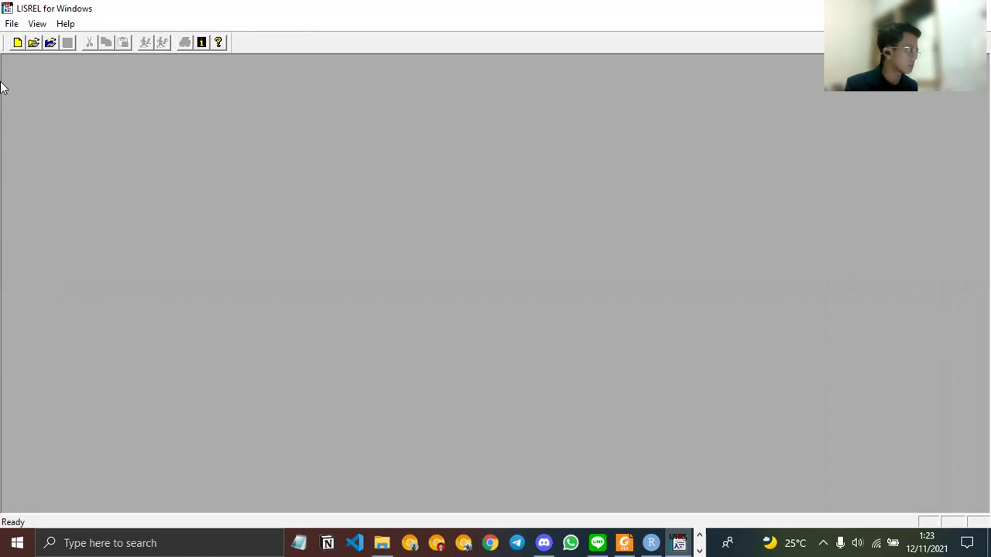
- Import the Excel (*.xls) data file from the Downloads folder
left_click(11, 24)
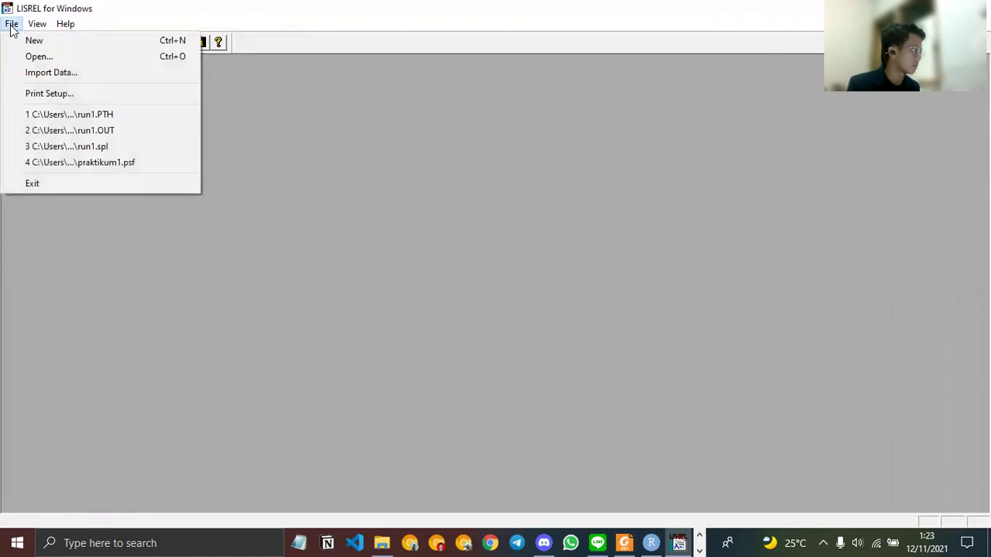
left_click(74, 73)
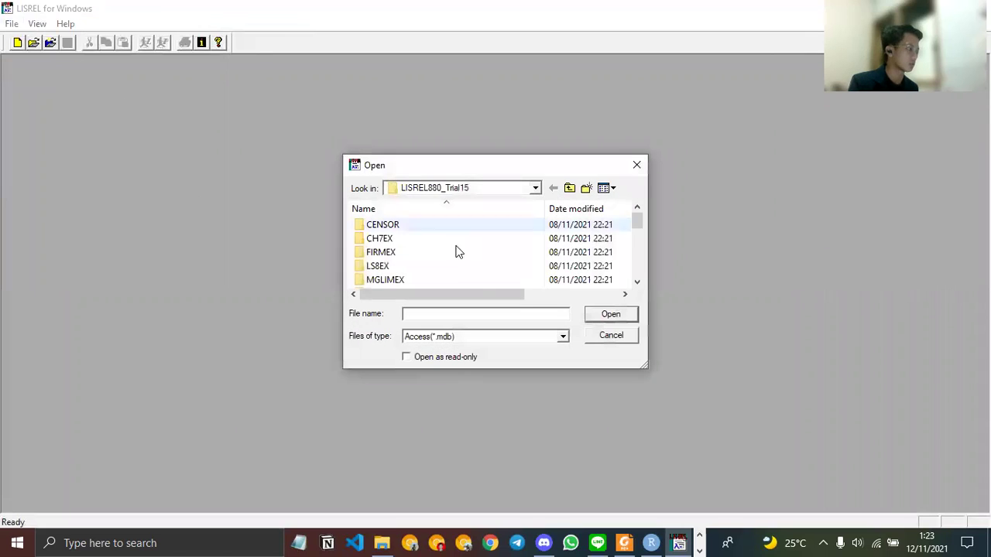
left_click(482, 190)
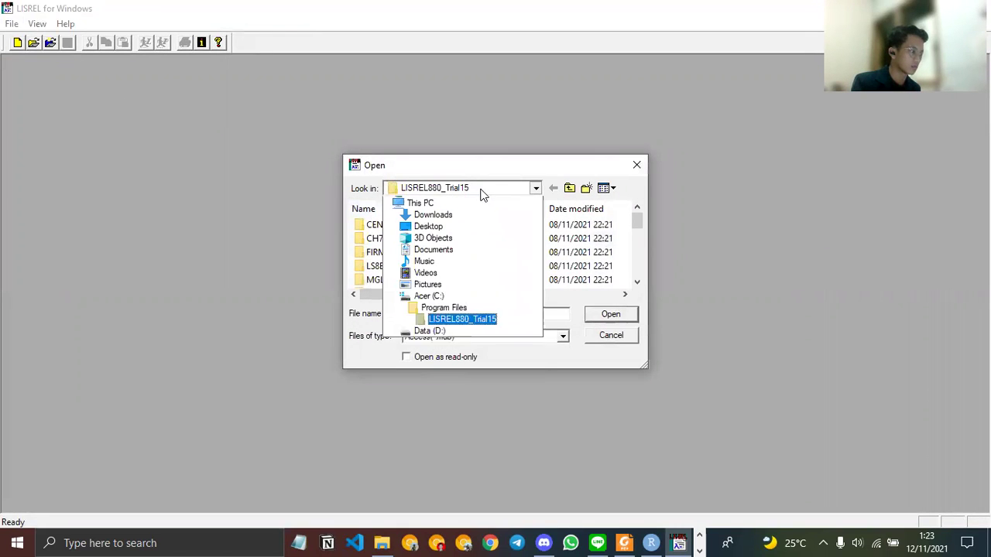
left_click(465, 263)
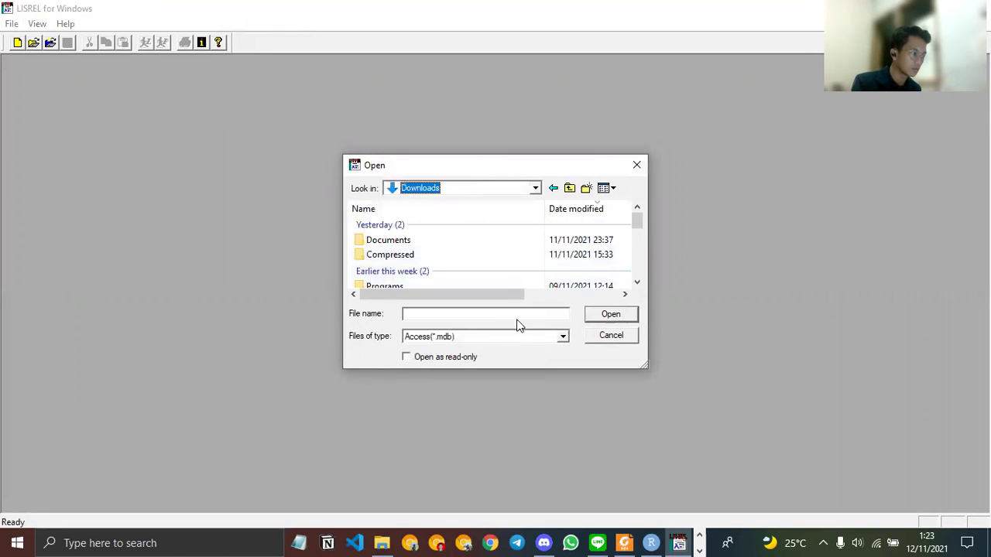
left_click(486, 315)
left_click(486, 338)
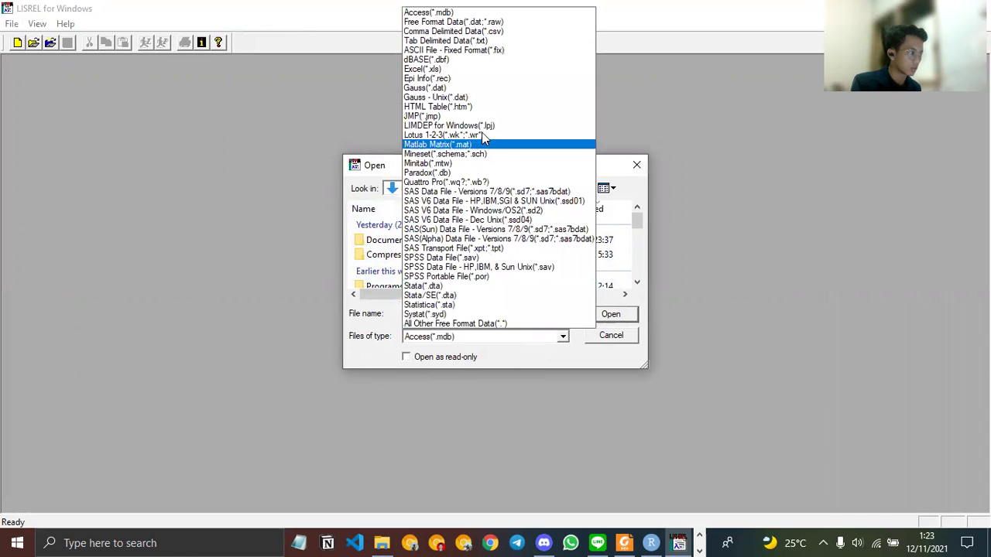
left_click(474, 70)
double_click(420, 245)
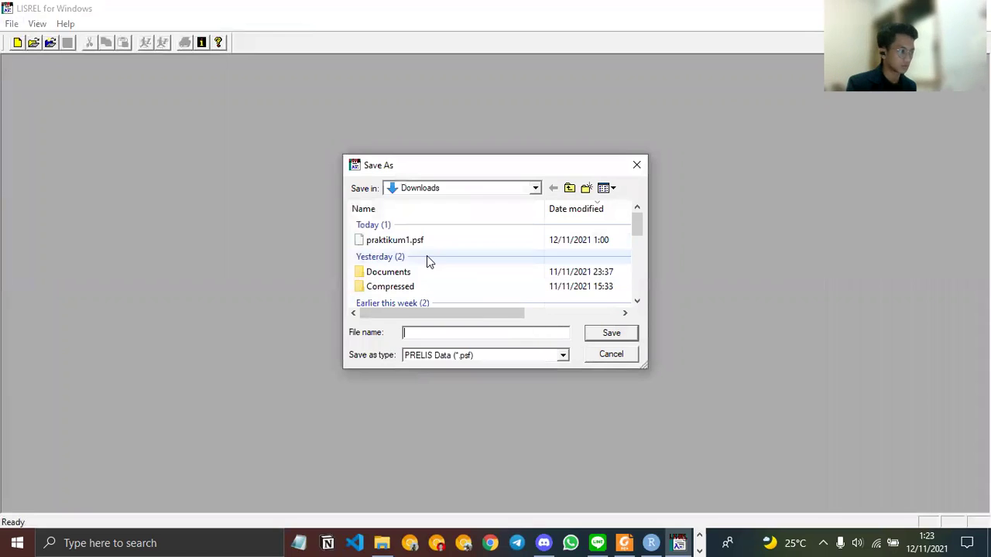
- Save the imported data as praktikum1.psf in Downloads, replacing the existing file
left_click(428, 240)
left_click(611, 333)
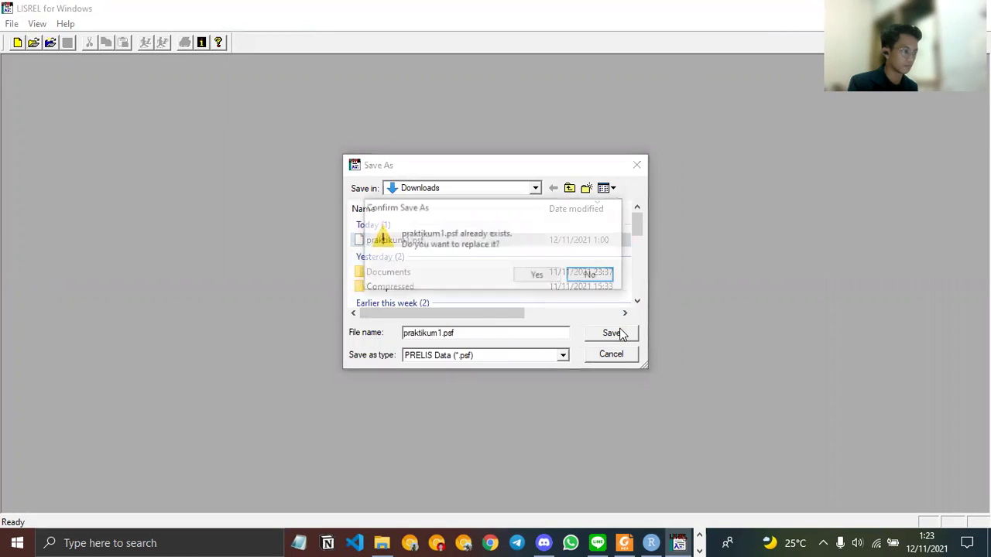
left_click(537, 275)
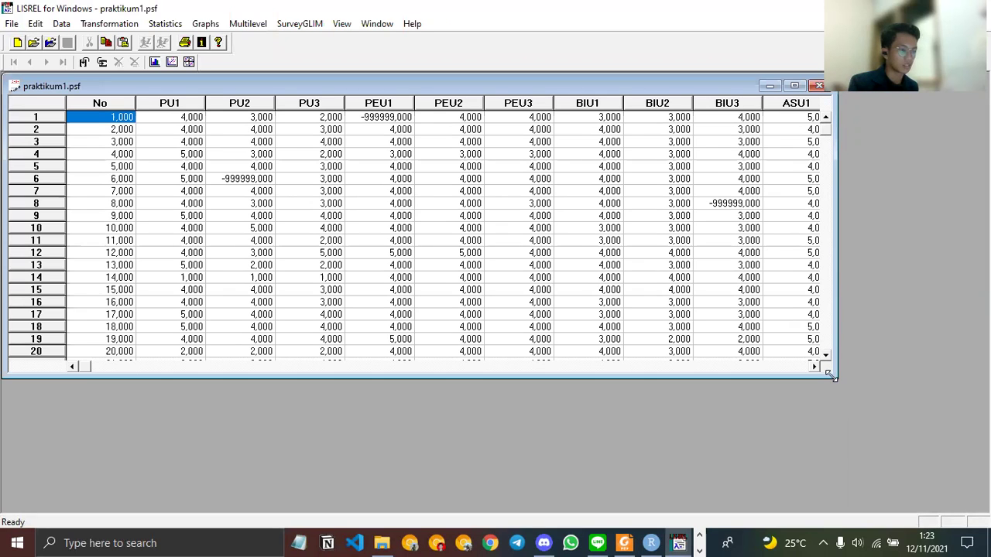
- Enlarge the data window and examine the cells holding the missing-value code in the PU2, BIU3, BIU1 and PU3 columns
left_click_drag(830, 374, 921, 500)
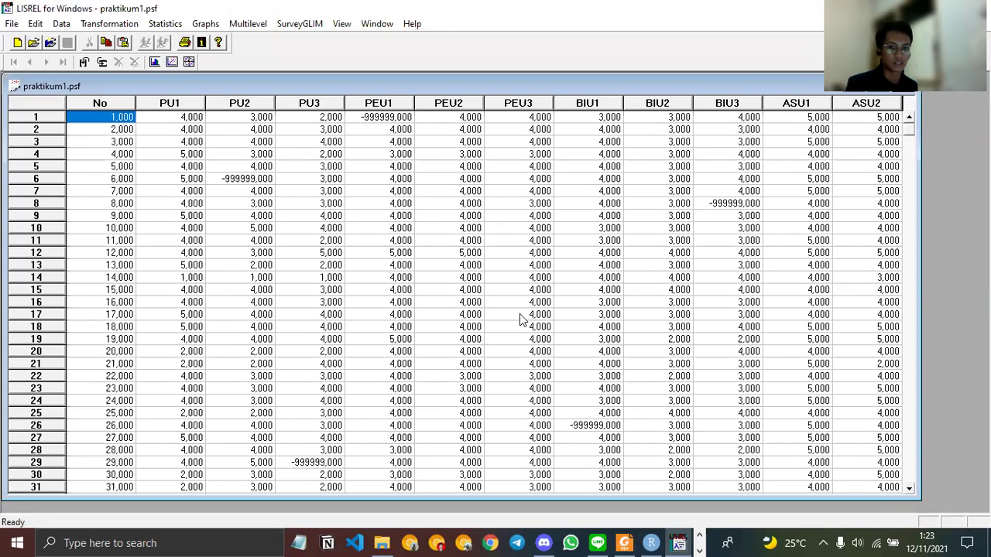
left_click(600, 229)
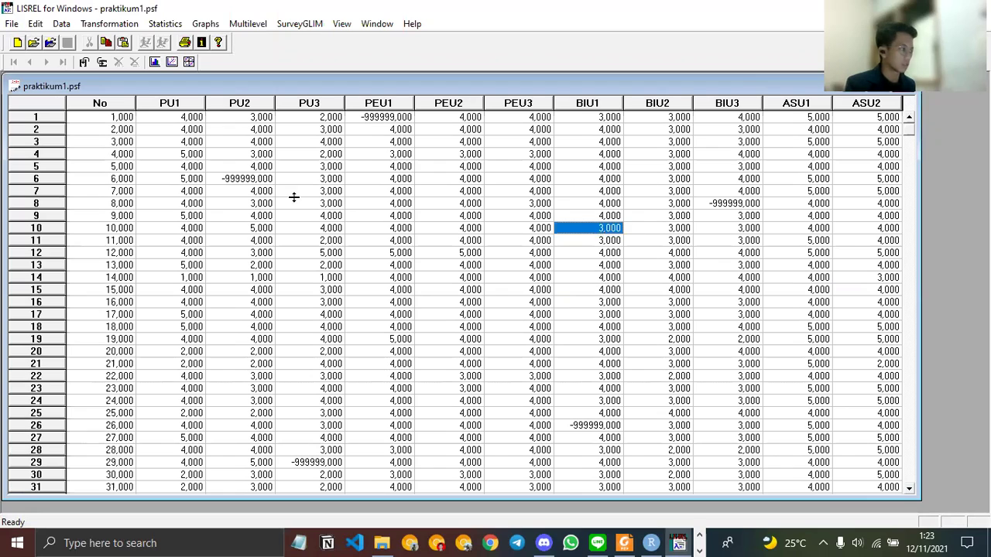
left_click(242, 182)
left_click(718, 202)
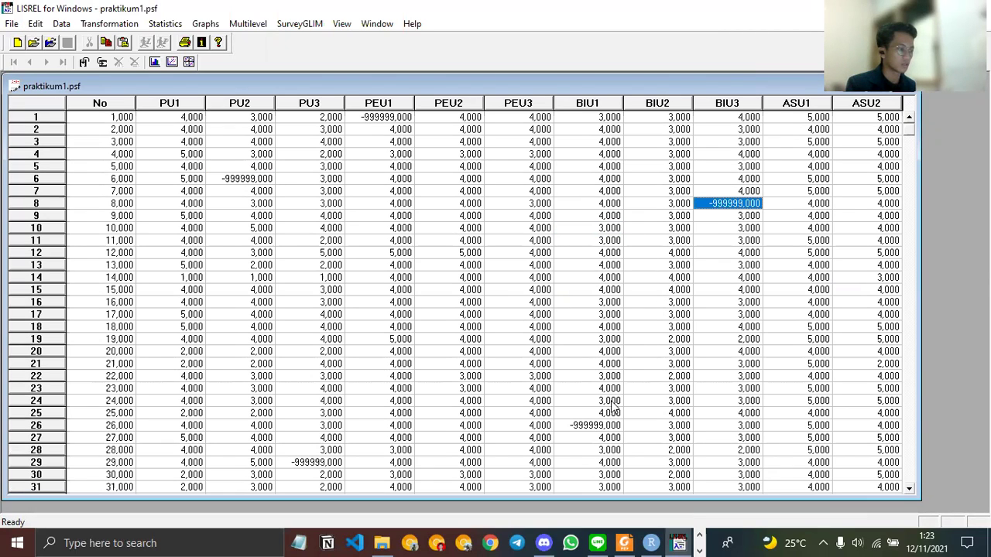
left_click(601, 426)
left_click(323, 465)
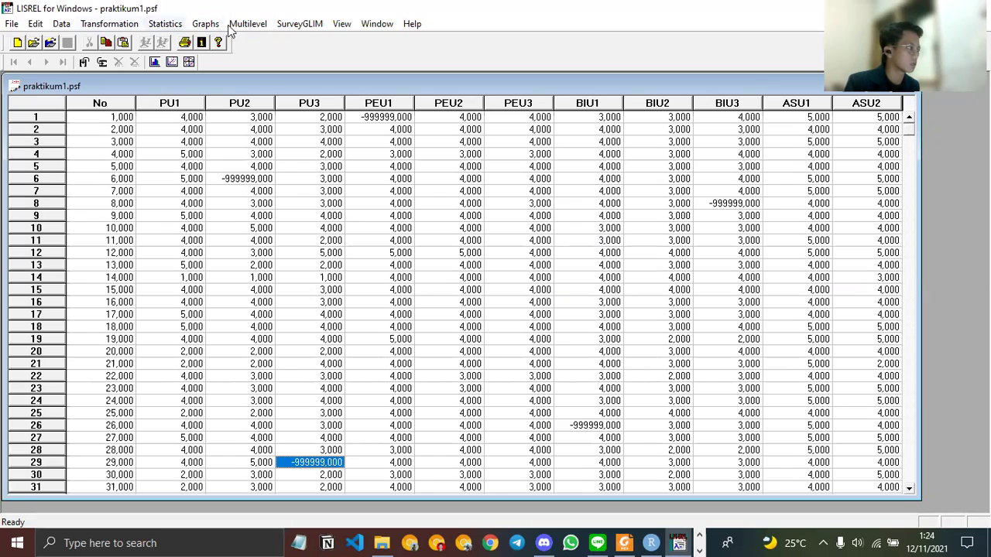
- Review the variable type of PEU3 in the variable definitions, keep it Ordinal, and close the definitions
left_click(59, 25)
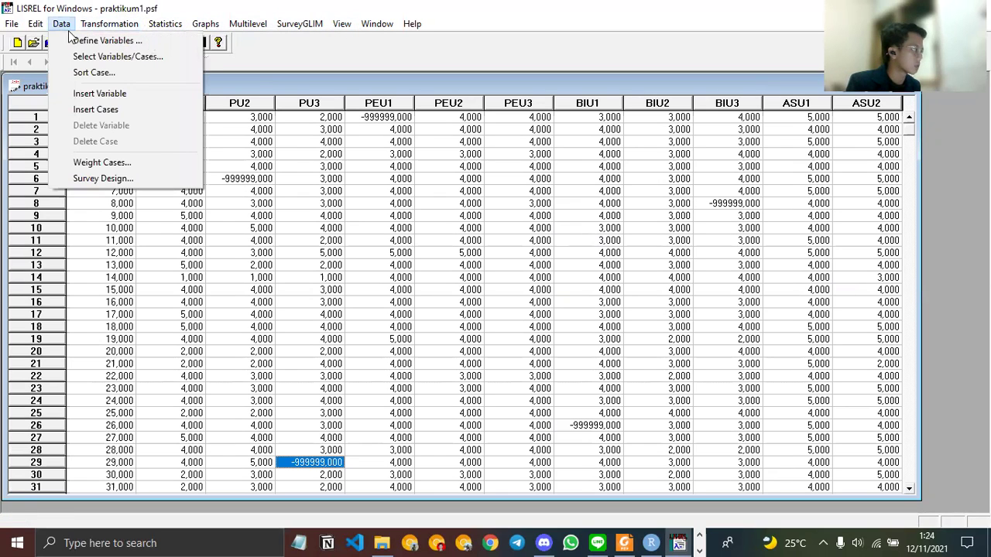
left_click(77, 41)
left_click(451, 228)
left_click(453, 200)
left_click(453, 238)
left_click(551, 229)
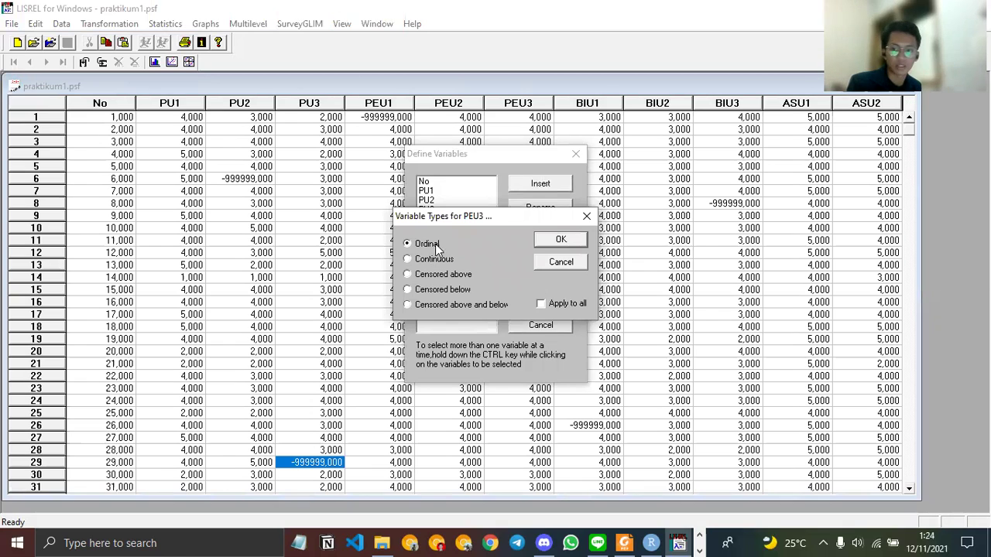
left_click(561, 241)
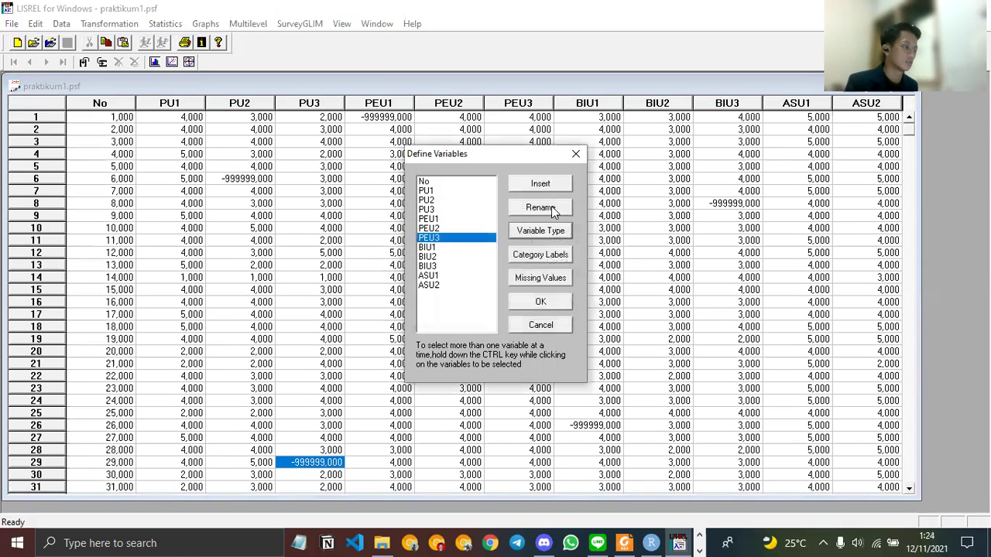
left_click(575, 154)
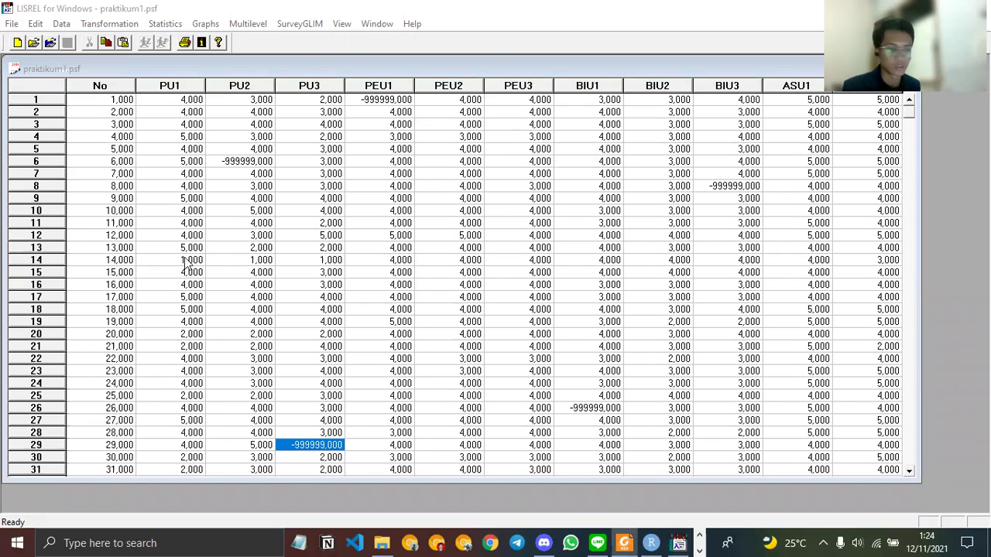
- Create a new Syntax Only document and move its window lower over the data sheet
left_click(12, 25)
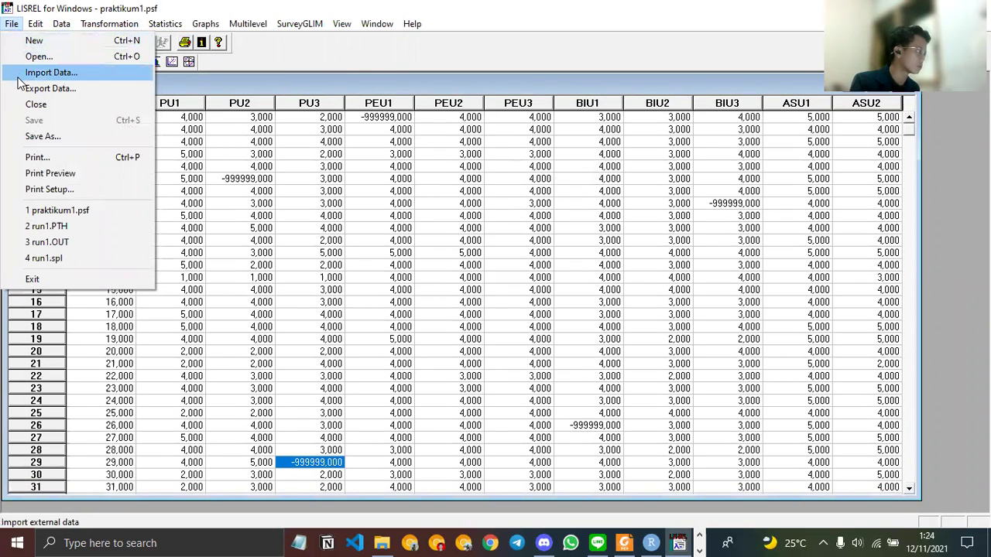
left_click(35, 41)
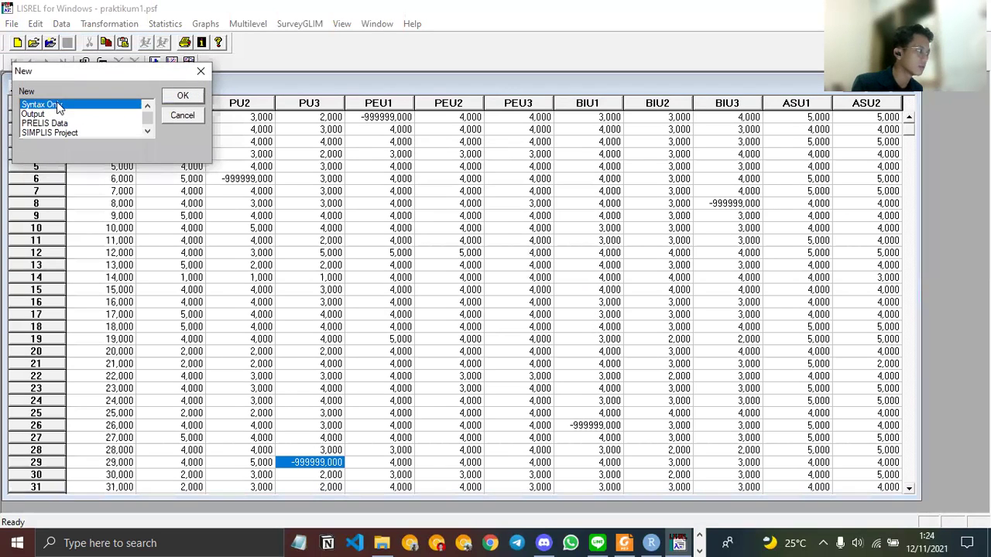
left_click(175, 95)
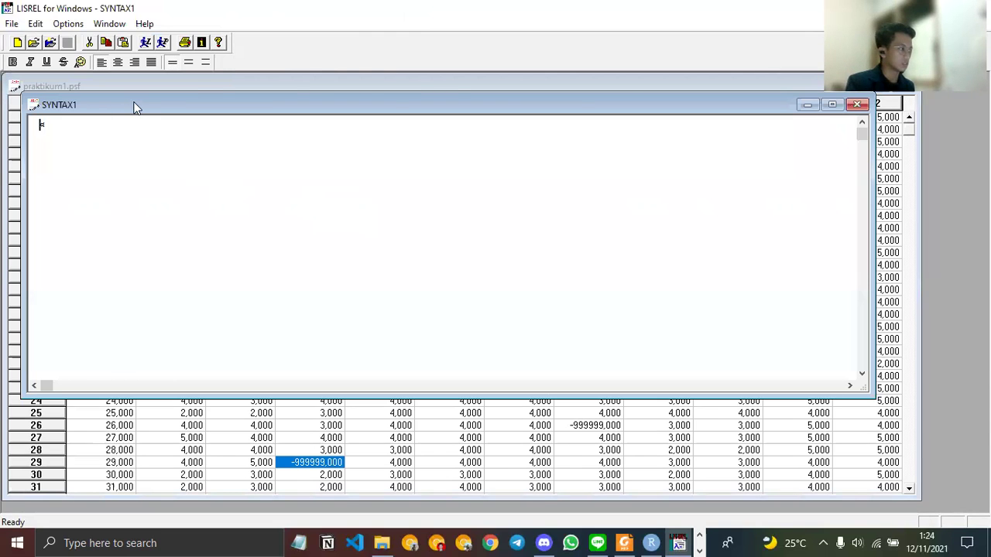
left_click_drag(133, 104, 306, 133)
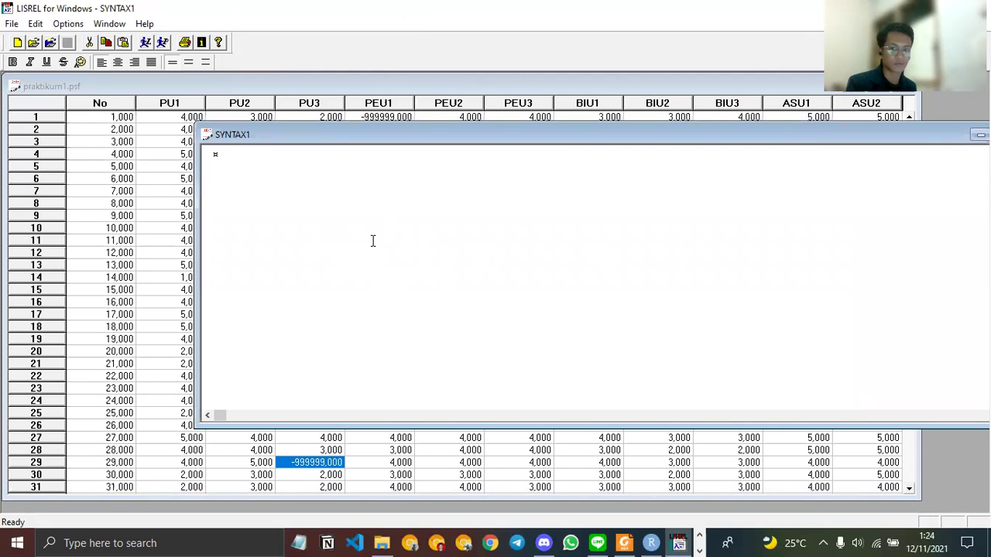
type("fit <- cfa(CONTOH, data=NAMA_DATA)")
key("ctrl+a")
key("Delete")
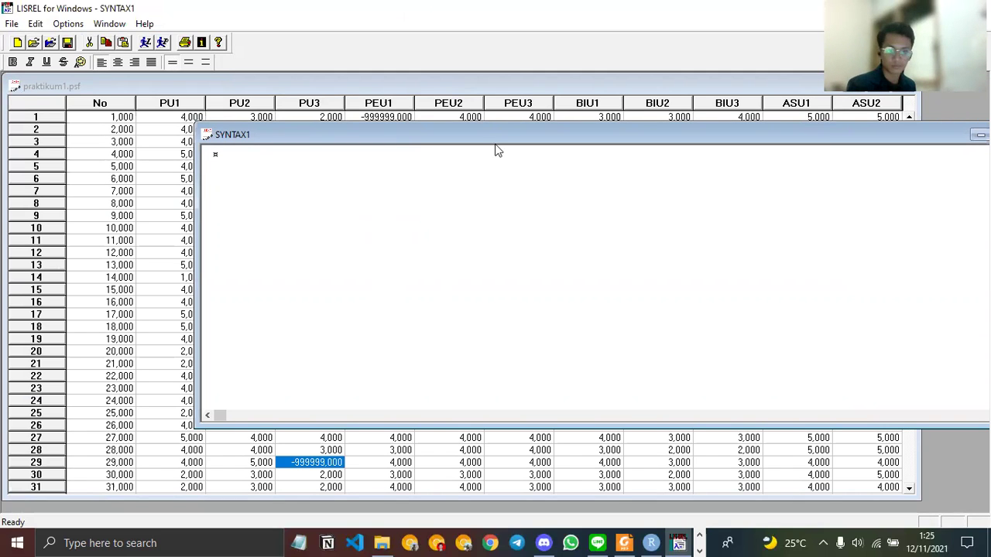
- Copy in the SIMPLIS example syntax that relates PU1, PU2 and PU3 to the latent variable PU with sample size 500
key("alt+Tab")
key("alt+Tab")
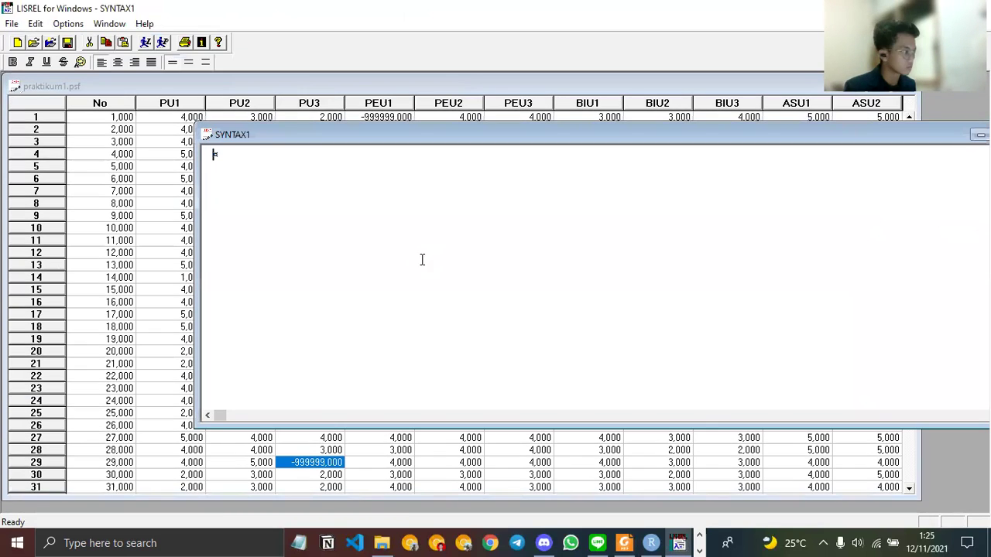
type("! INI ADALAH CONTOH SEBUAH FILE PRELIS ! DIBUAT OLEH DIAH PRIHARSARI OBSERVED VARIABLES PU1 PU2 PU3 RAW DATA FROM FILE 17juli2020-lisrel.PSF SAMPLE SIZE = 500 LATENT VARIABLES PU RELATIONSHIPS PU1 PU2 PU3 = PU OPTIONS: SC SS EF RS PATH DIAGRAM END OF PROBLEM PSFFILE 17juli2020-lisrel.PSF")
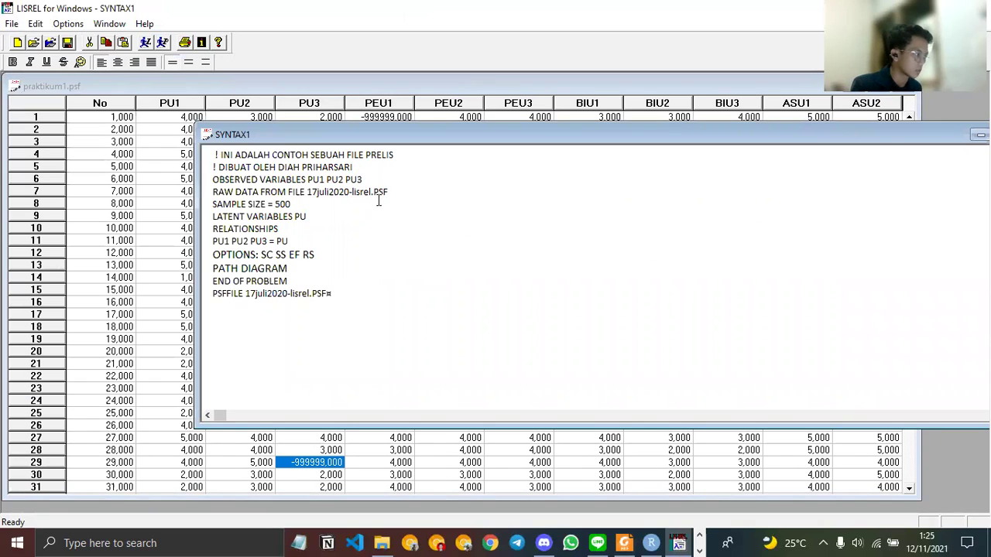
- Change the file name to praktikum1PSF in the RAW DATA FROM FILE line and to praktikum1.PSF in the PSFFILE line
left_click_drag(374, 193, 308, 196)
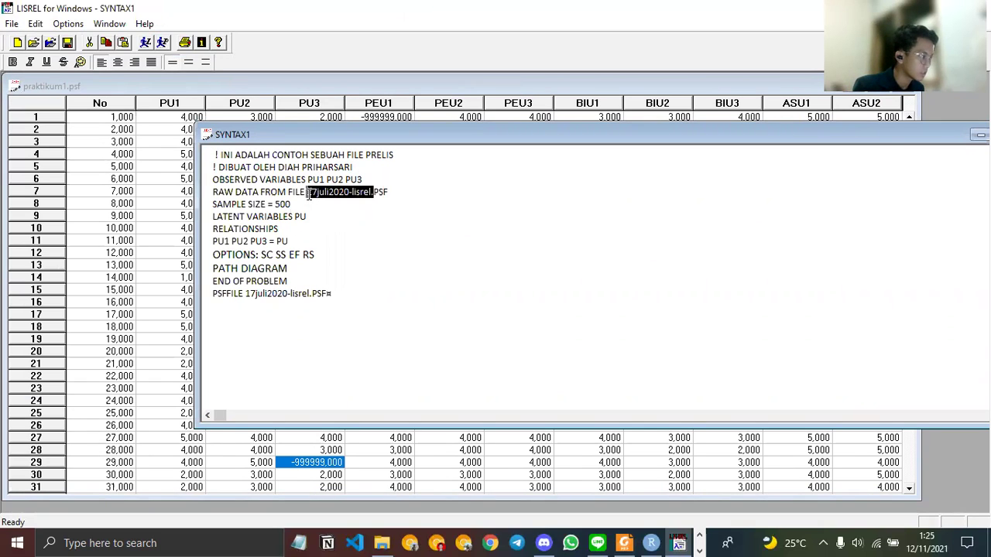
type("praktikum1")
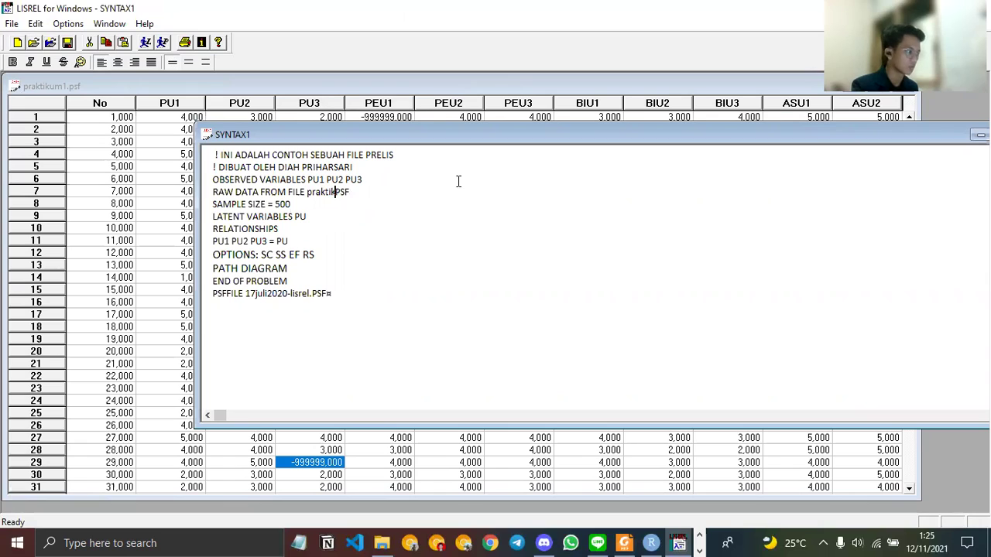
key("ctrl+shift+Left")
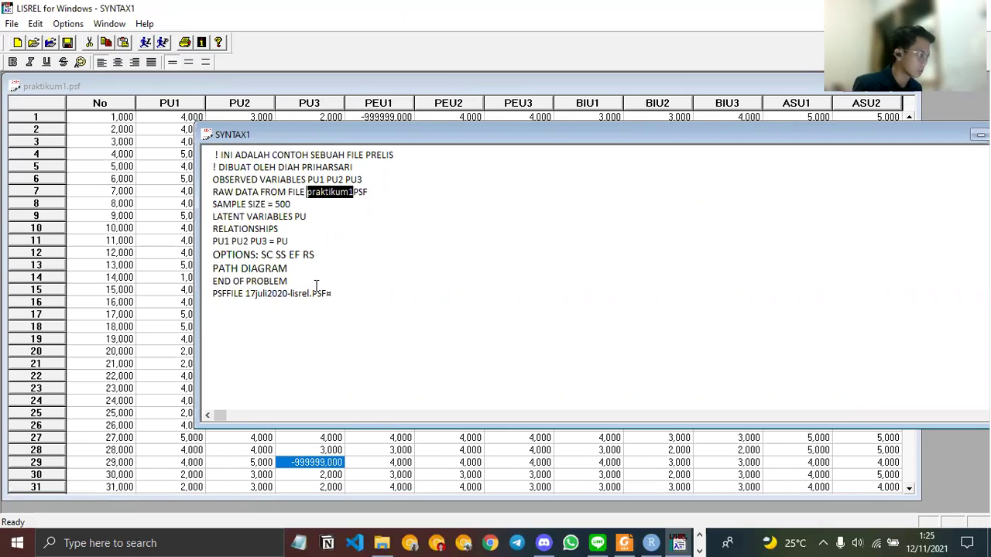
left_click(473, 275)
key("ctrl+shift+Left")
key("ctrl+shift+Left")
key("ctrl+shift+Left")
type("praktikum1")
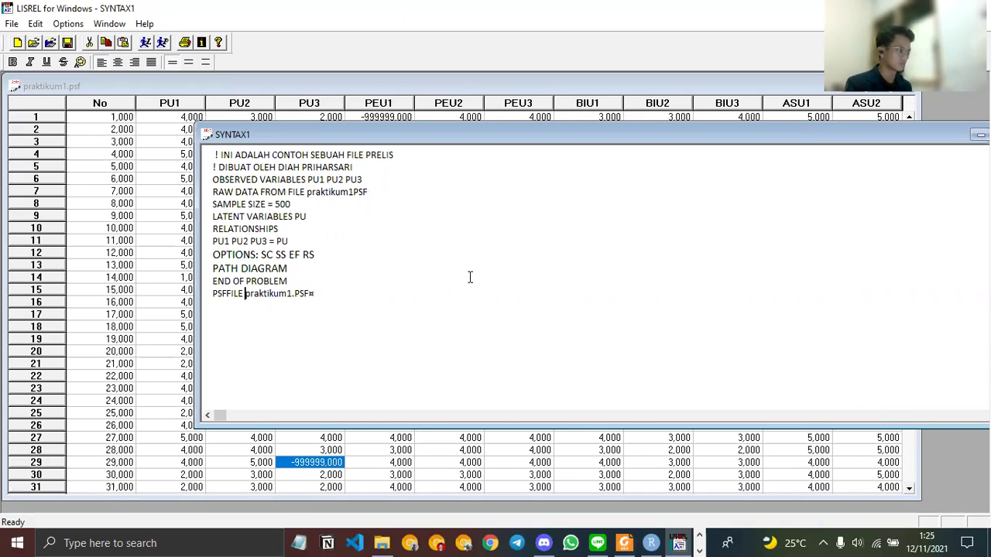
key("Down")
key("End")
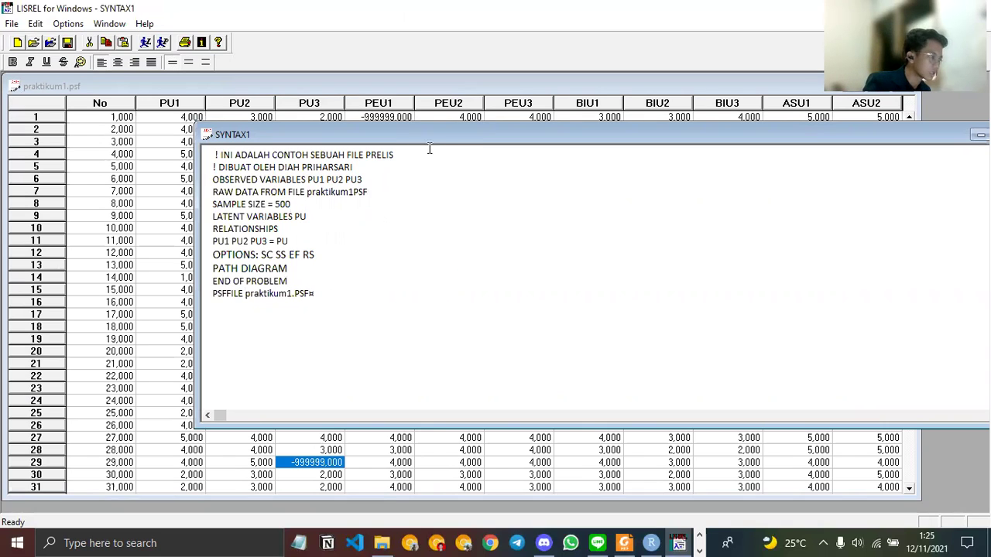
- Run the syntax with LISREL, saving it as run1.spl in Downloads and replacing the existing file
left_click_drag(436, 138, 347, 122)
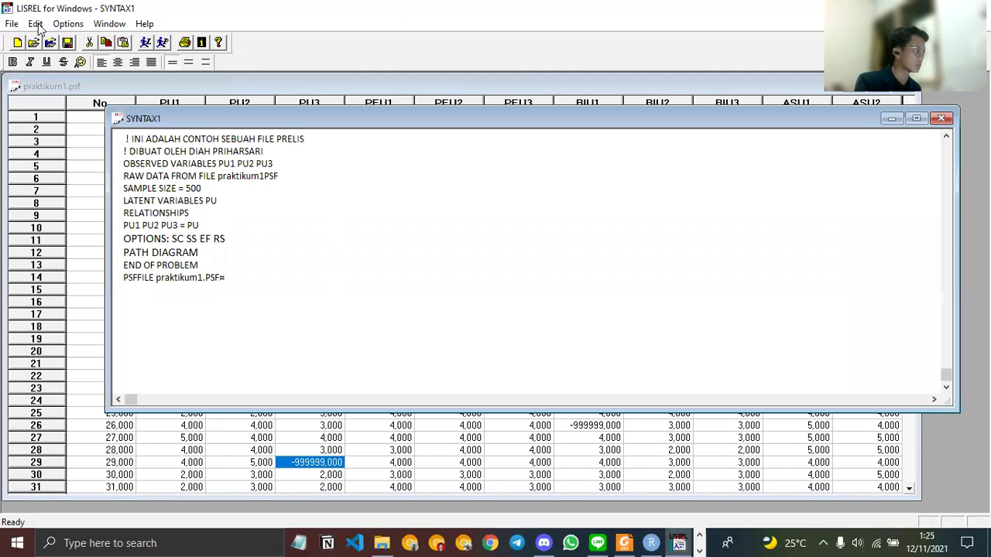
left_click(10, 24)
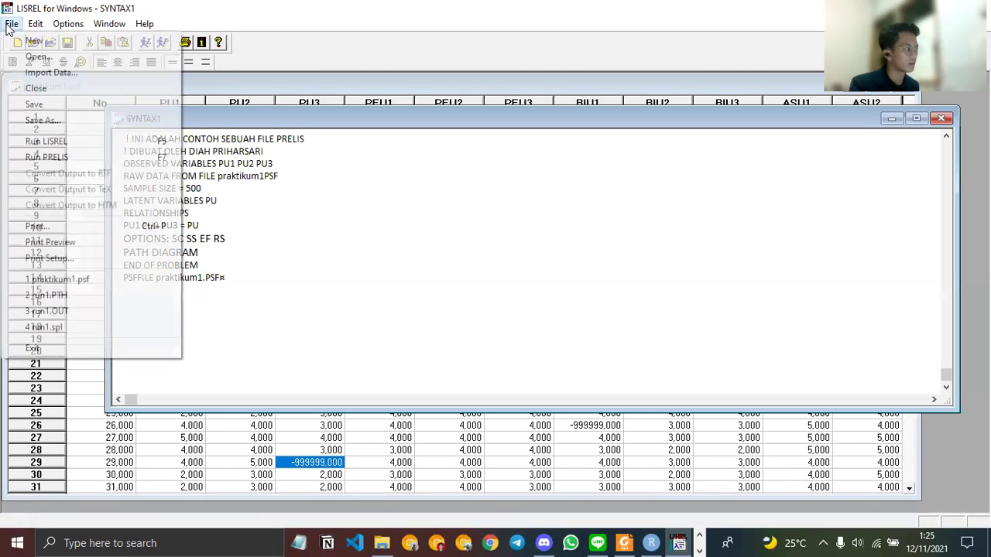
left_click(58, 146)
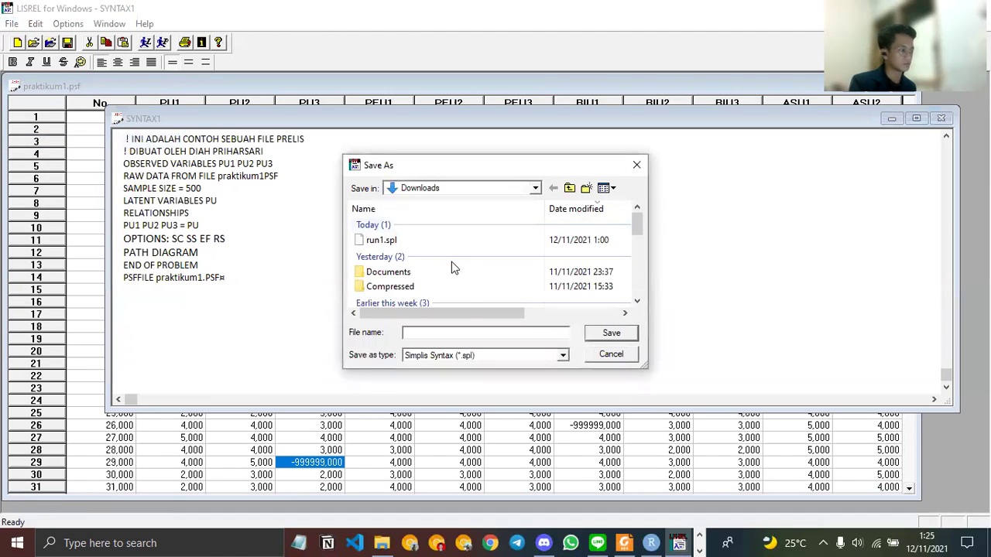
left_click(408, 240)
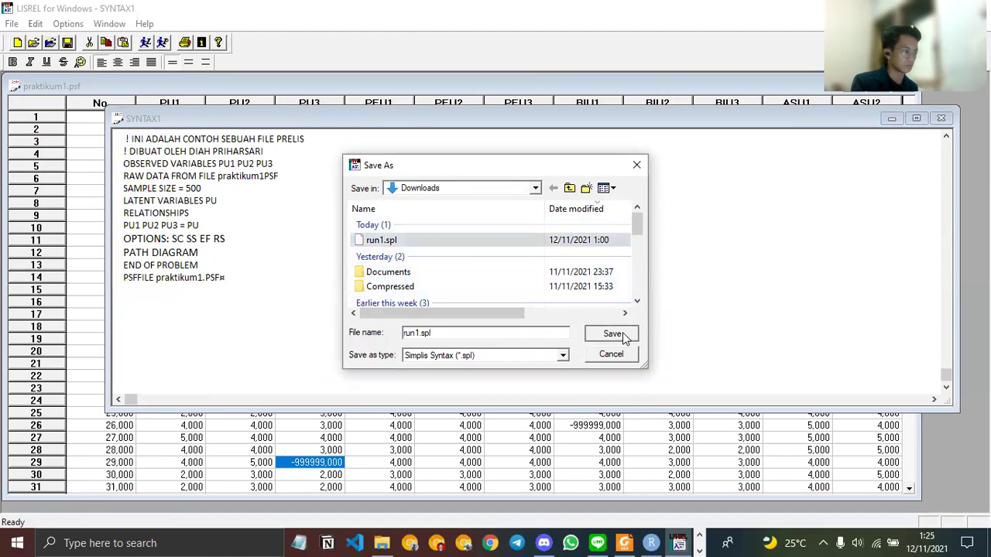
left_click(612, 333)
left_click(542, 278)
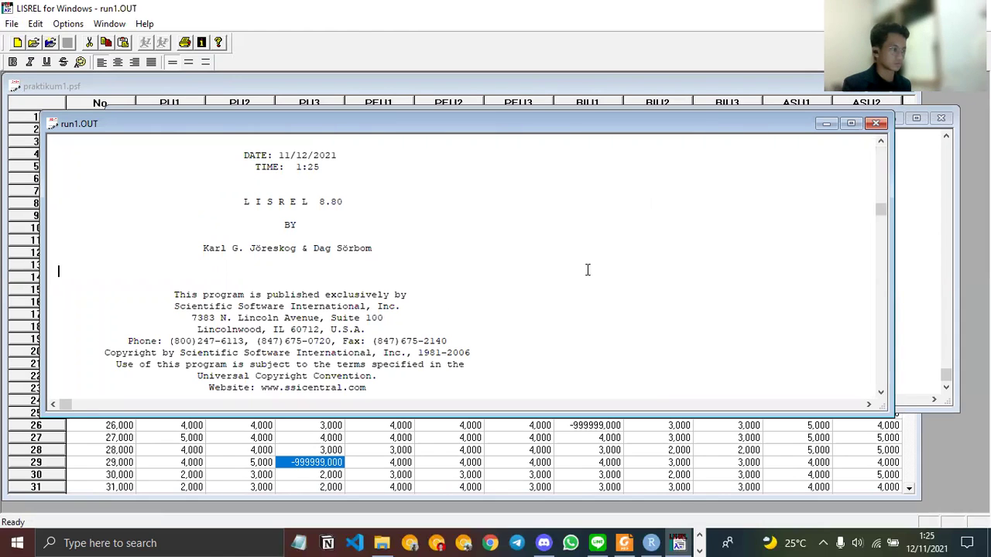
- Examine the run1.OUT output for the fatal error messages and the syntax lines that they refer to
left_click_drag(585, 274, 596, 180)
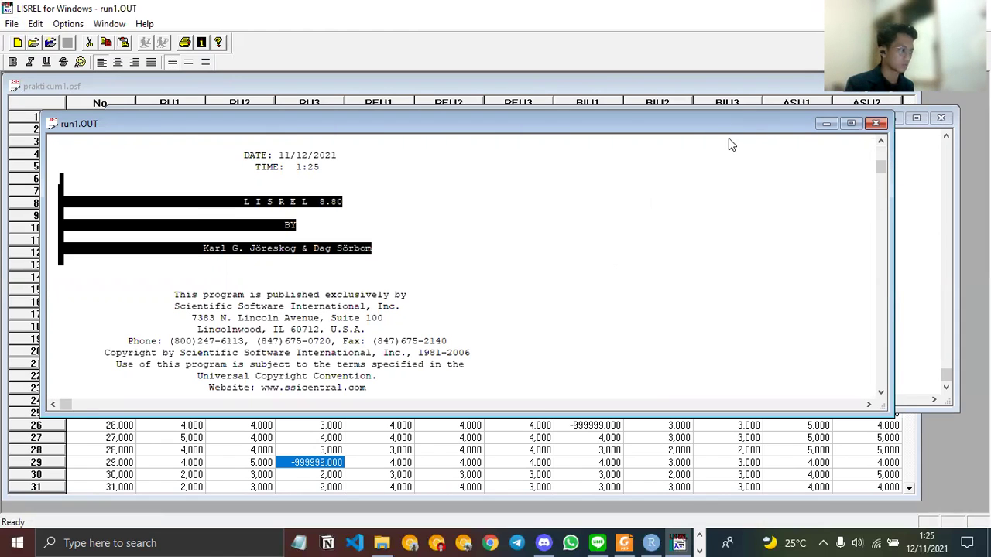
left_click_drag(728, 126, 788, 117)
left_click_drag(937, 153, 924, 358)
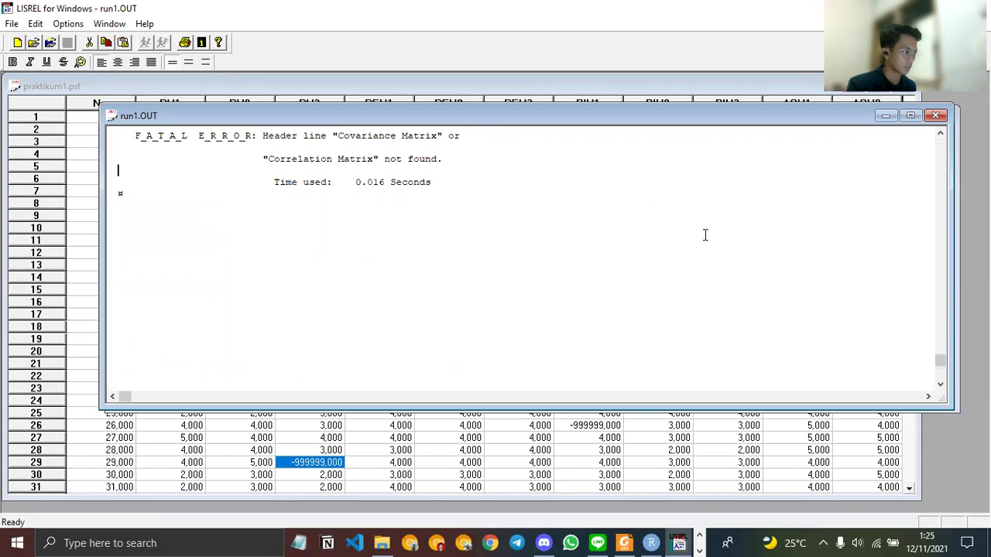
left_click(939, 134)
left_click(939, 134)
left_click(940, 134)
left_click(939, 134)
left_click(939, 134)
left_click(940, 133)
left_click(940, 134)
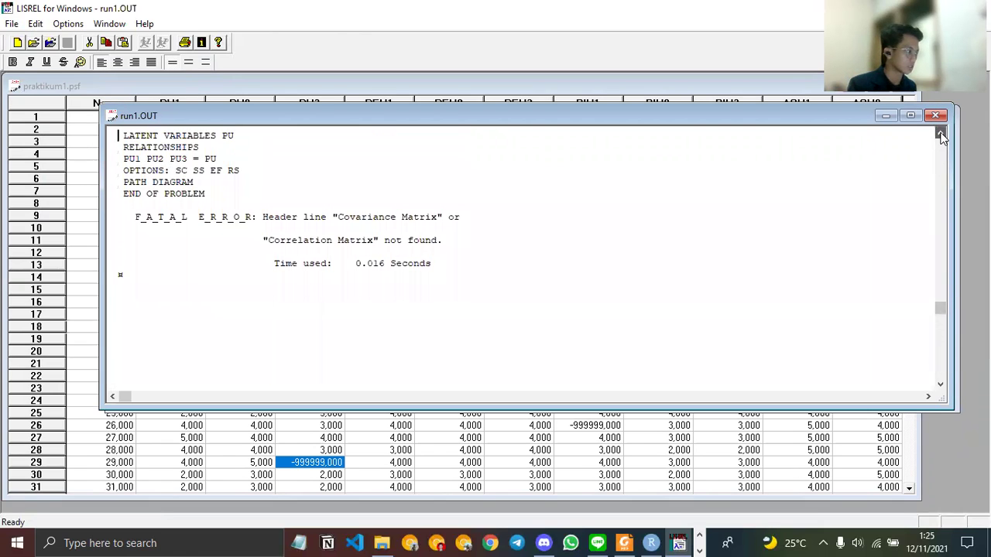
left_click(940, 134)
left_click(940, 134)
left_click(939, 134)
left_click(939, 134)
left_click(939, 134)
left_click(939, 133)
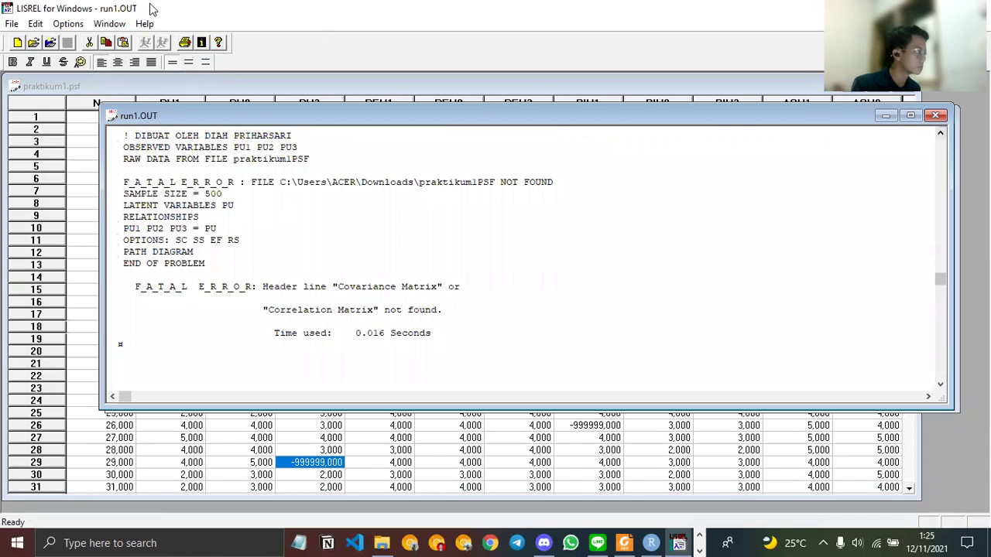
- Bring the run1.spl syntax window to the front, place it below the output and close run1.OUT
left_click(110, 23)
left_click(140, 131)
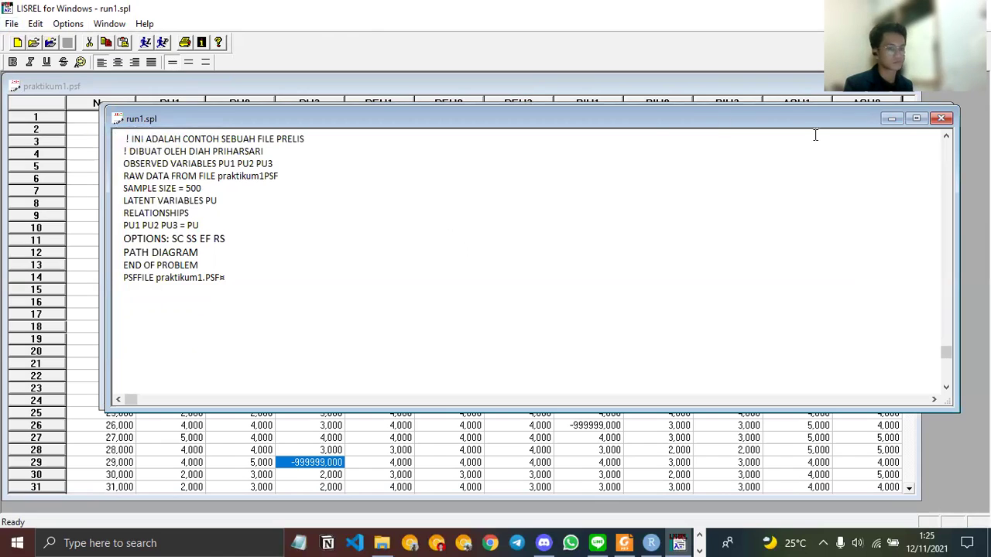
left_click_drag(641, 117, 632, 216)
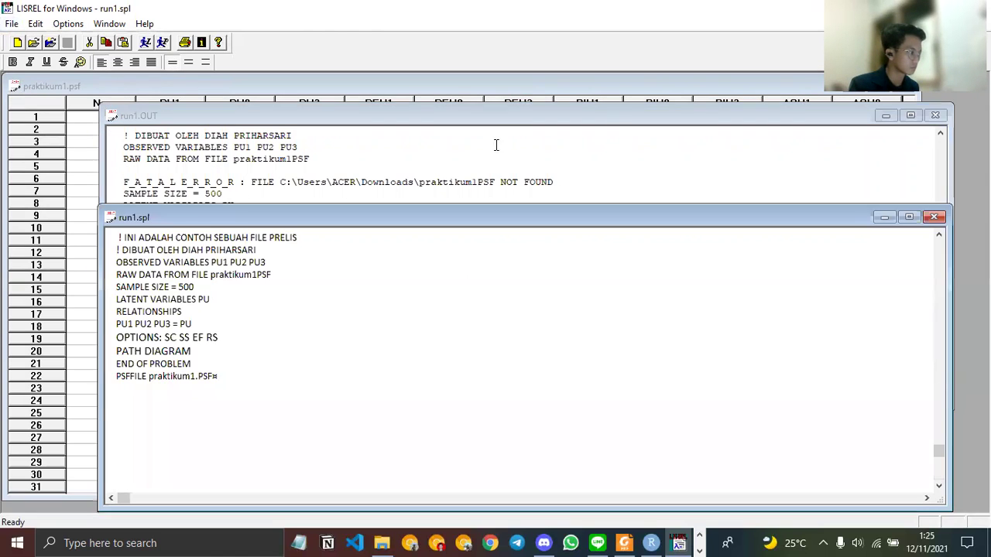
left_click(497, 151)
left_click(934, 115)
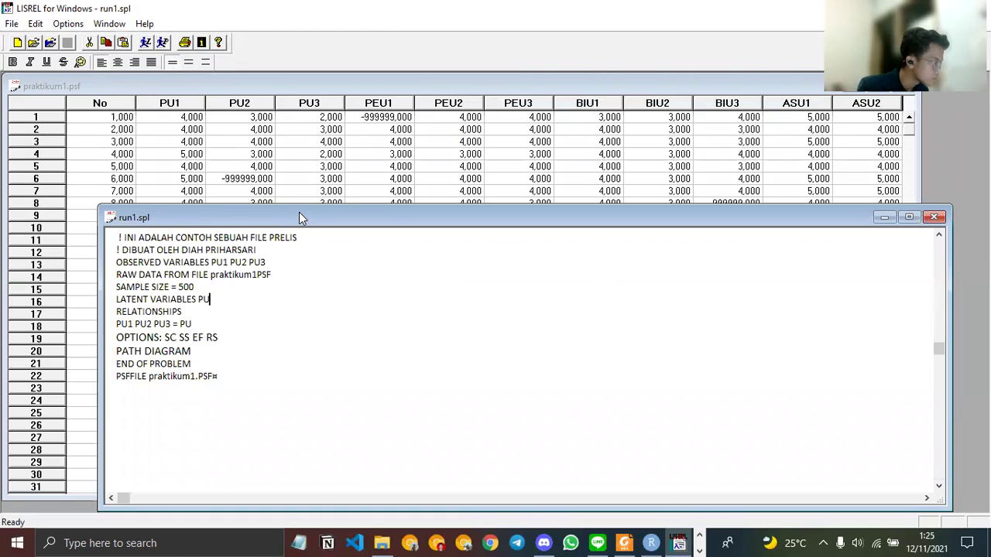
- Move the syntax window higher and correct the file name in the RAW DATA FROM FILE line to praktikum1.PSF
left_click_drag(300, 217, 326, 134)
scroll(573, 197, "up", 3)
type(".")
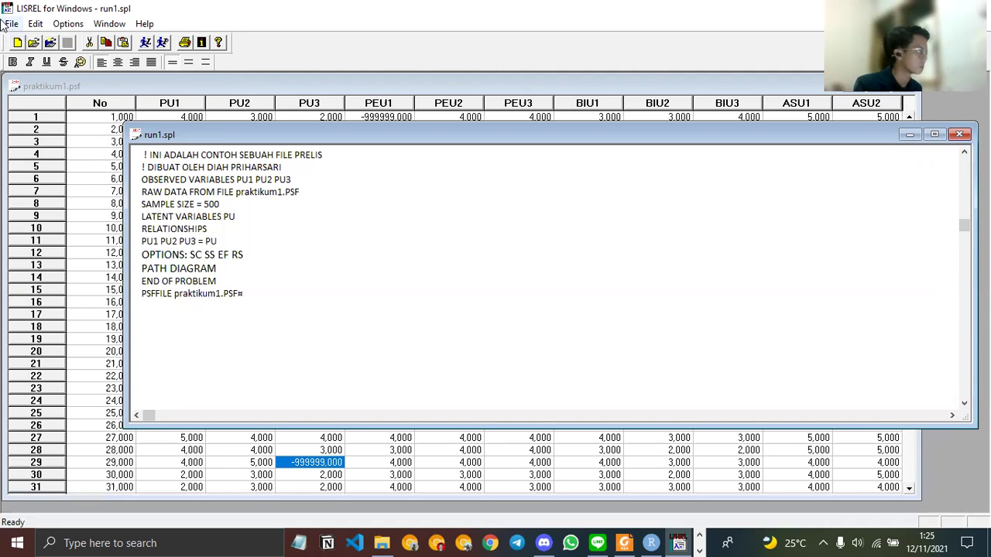
- Run the corrected run1.spl syntax with LISREL and maximize the resulting path diagram window
left_click(11, 24)
left_click(59, 142)
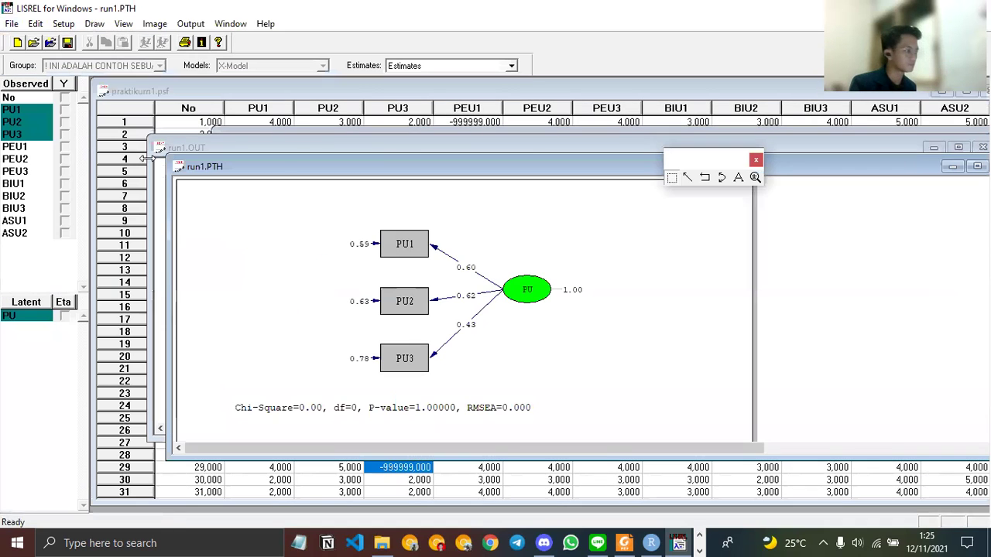
double_click(501, 169)
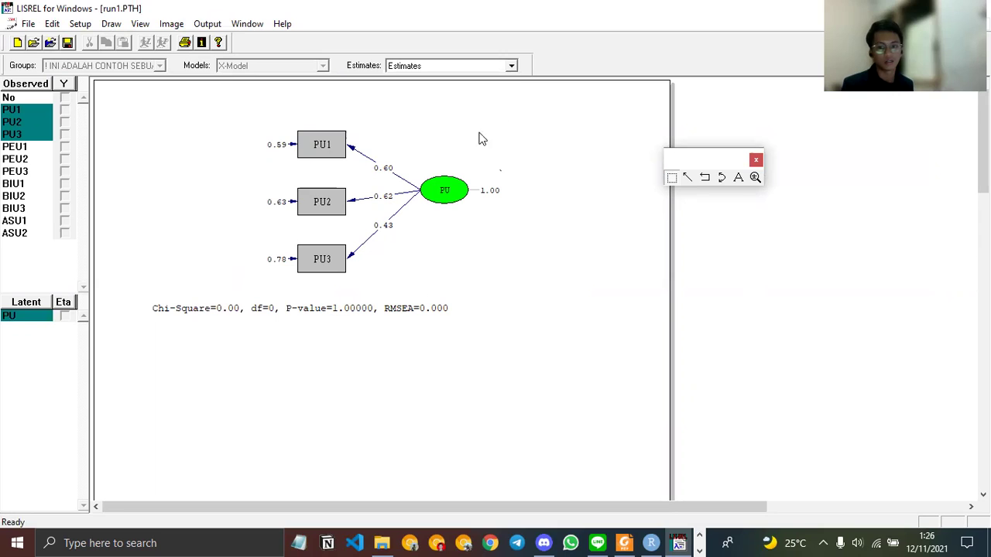
- Examine the Chi-Square, df, P-value and RMSEA fit statistics below the path diagram
left_click_drag(193, 317, 426, 322)
left_click(150, 325)
left_click_drag(150, 328, 497, 326)
left_click_drag(160, 338, 467, 337)
left_click_drag(320, 348, 389, 358)
left_click_drag(205, 355, 407, 372)
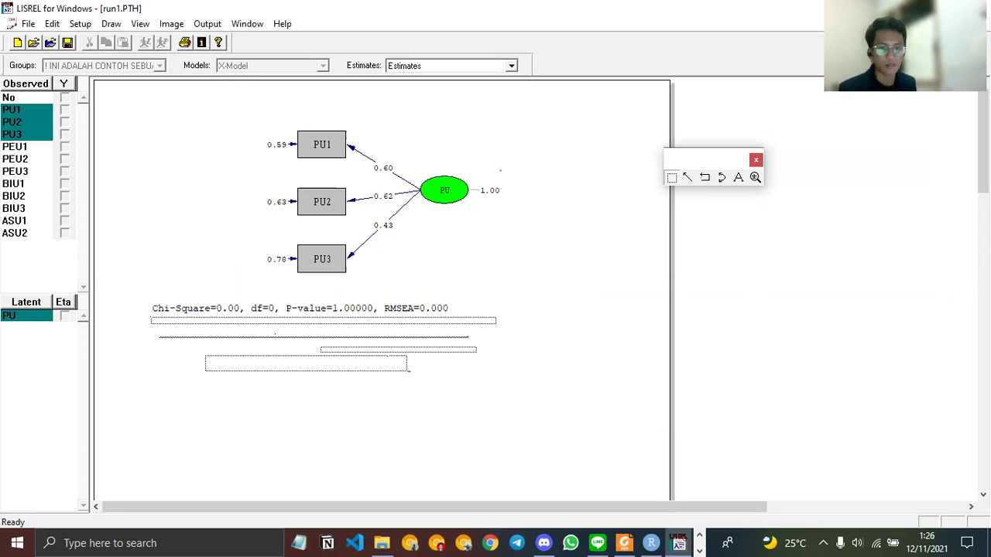
- Close the floating drawing toolbox over the path diagram and switch to RStudio
left_click(756, 162)
left_click(199, 534)
type("r stu")
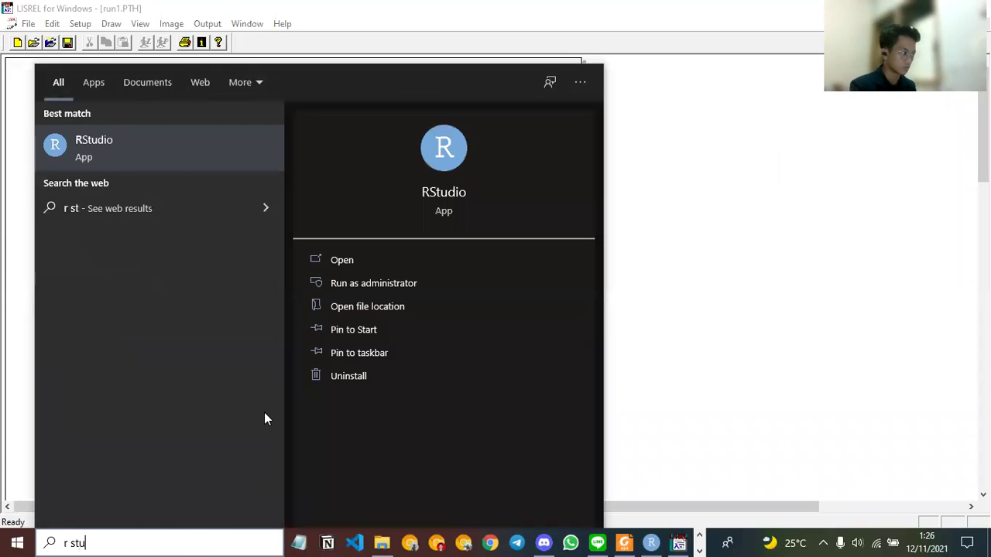
key("Return")
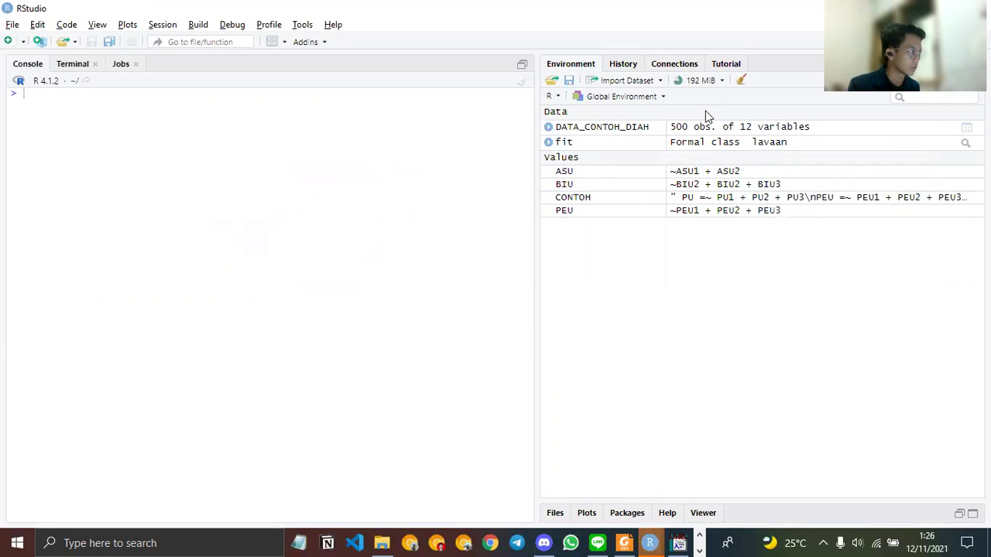
right_click(611, 173)
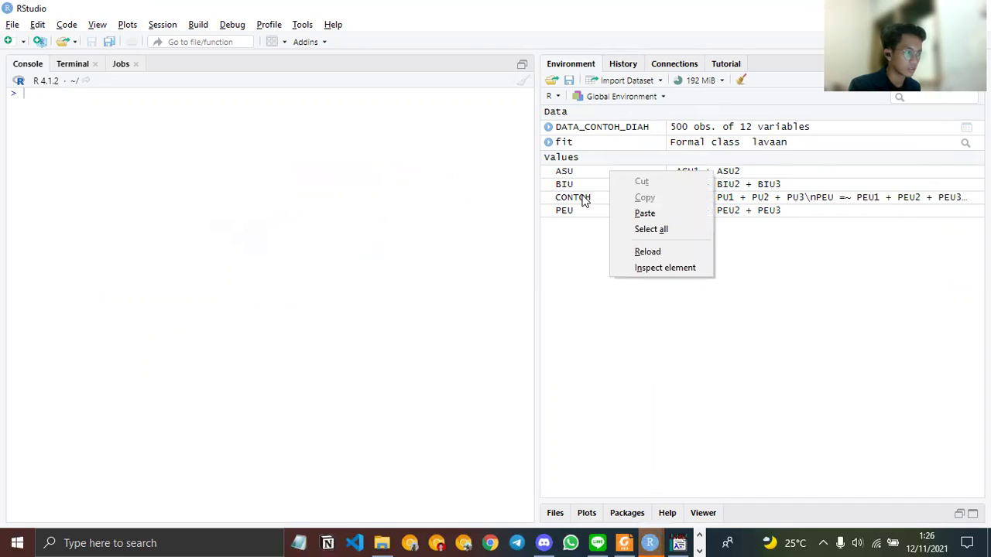
left_click(649, 255)
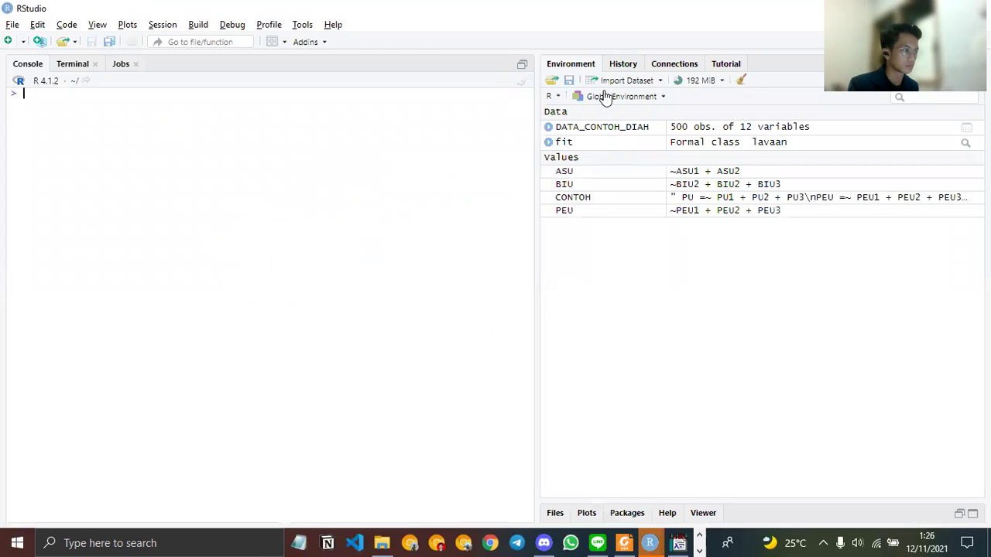
left_click(619, 97)
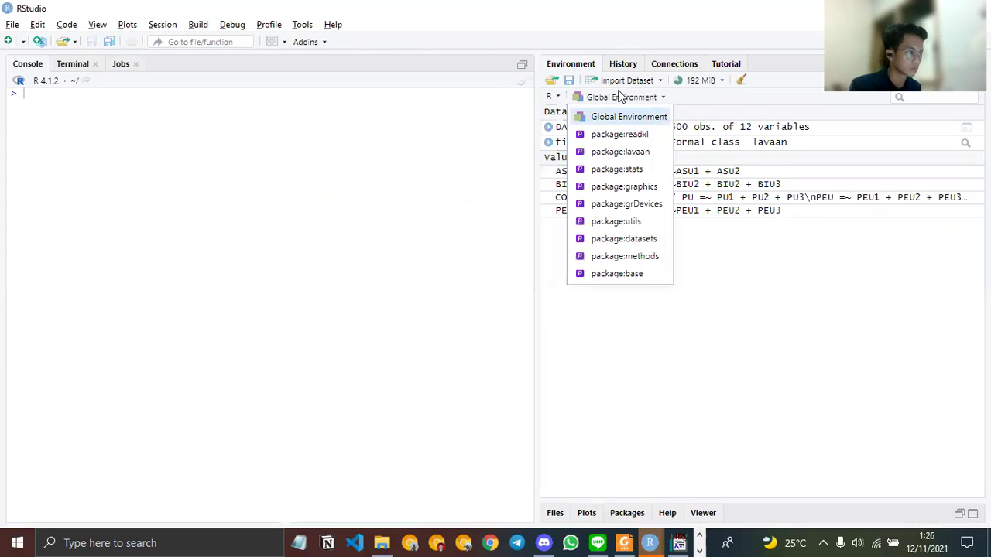
left_click(619, 96)
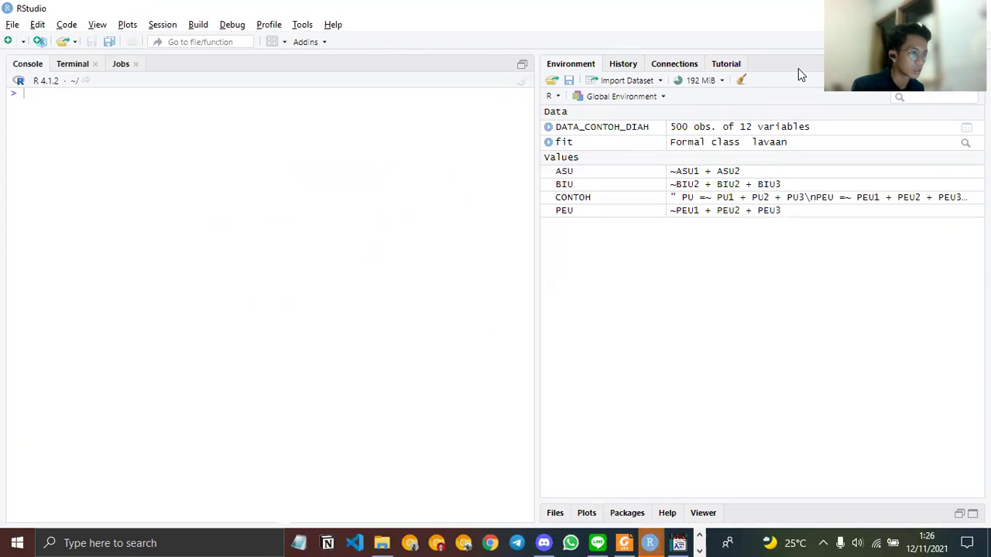
left_click(623, 81)
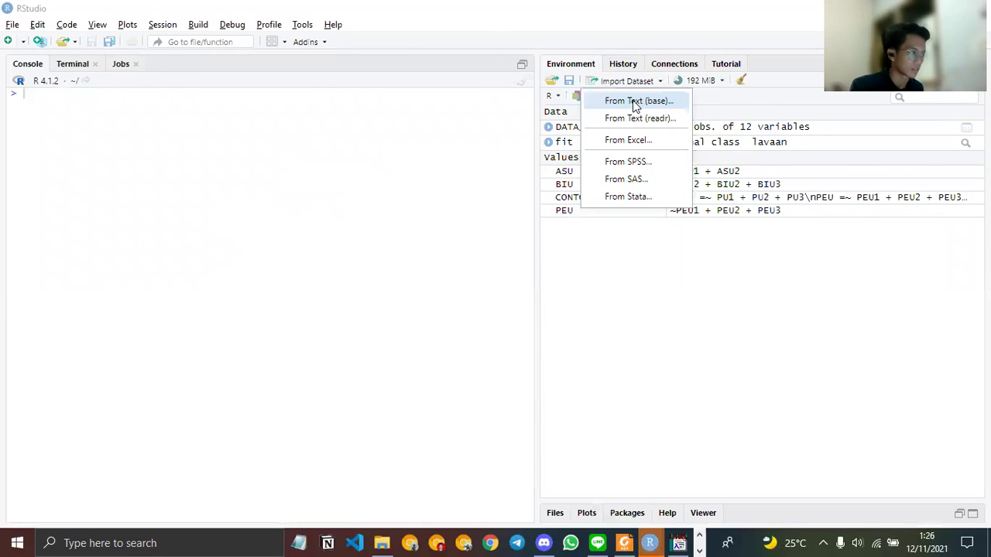
left_click(633, 99)
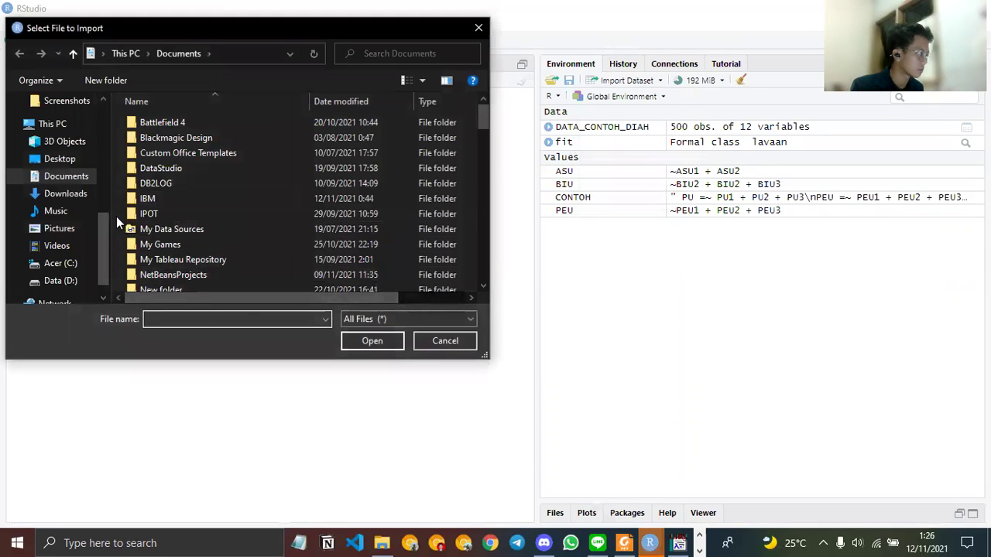
left_click(76, 195)
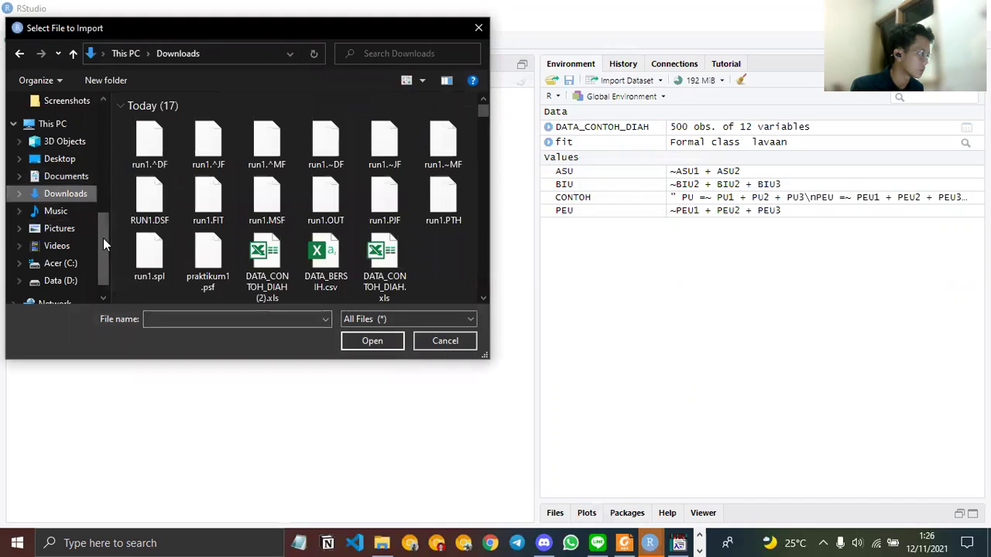
left_click(438, 341)
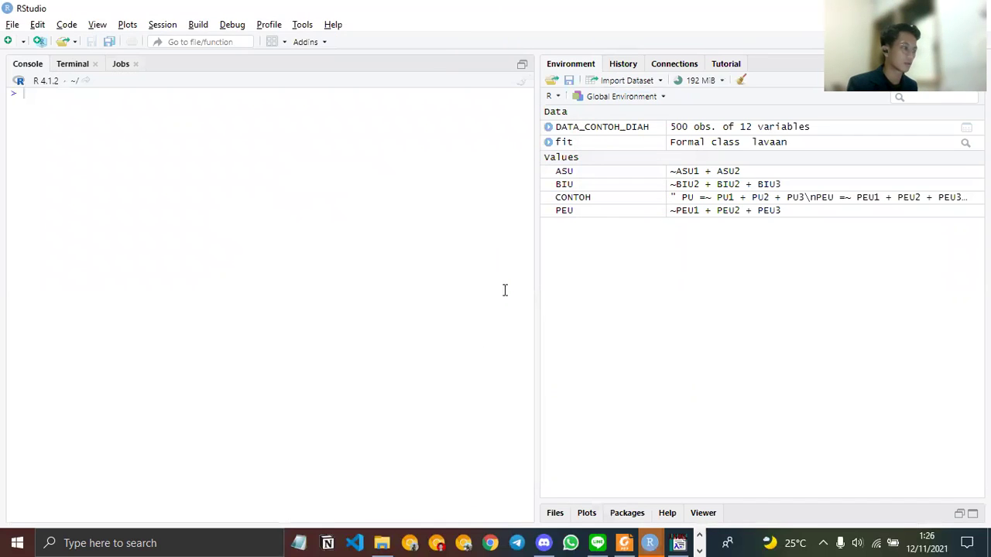
- Import the Excel file DATA_CONTOH_DIAH (2).xls from Downloads with the default import options
left_click(655, 80)
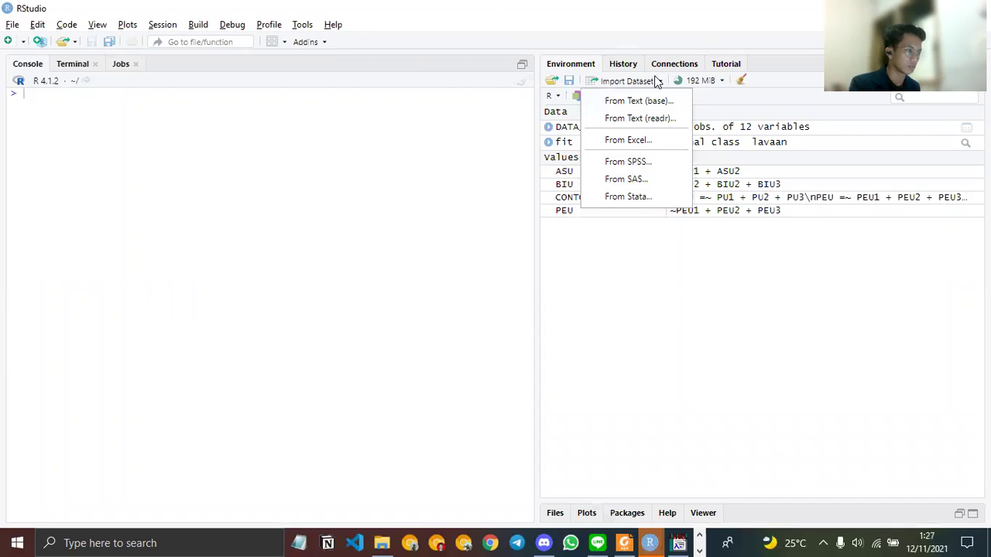
left_click(633, 141)
left_click(871, 132)
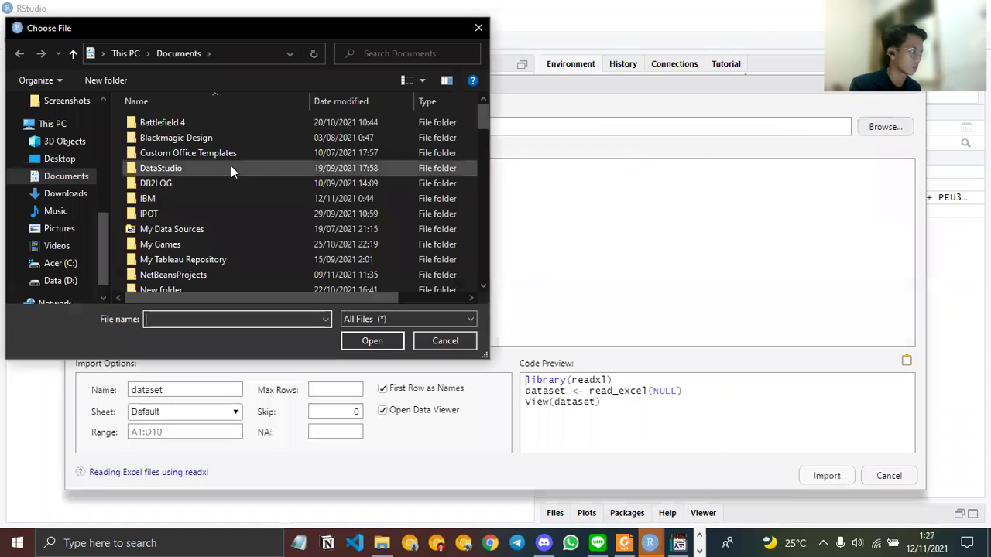
left_click(81, 193)
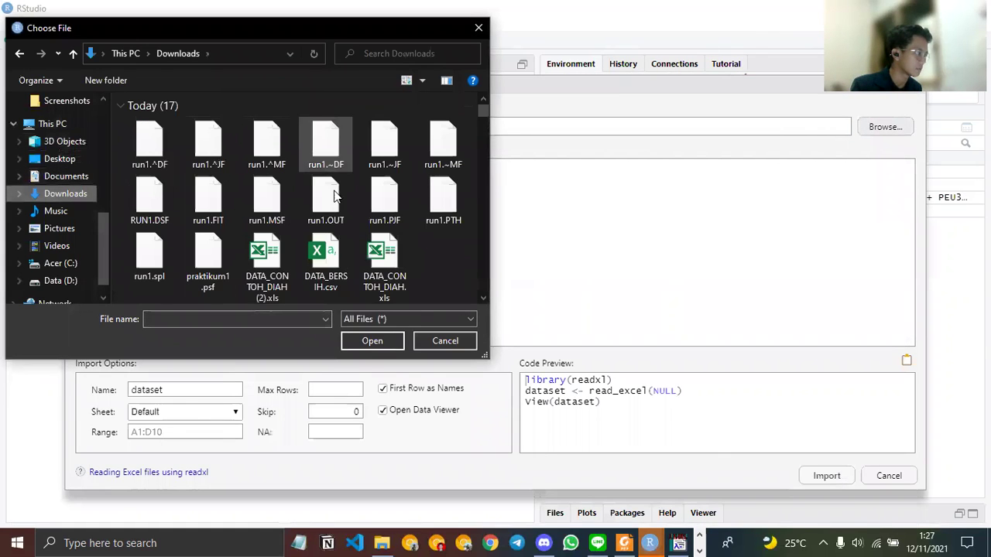
left_click(261, 269)
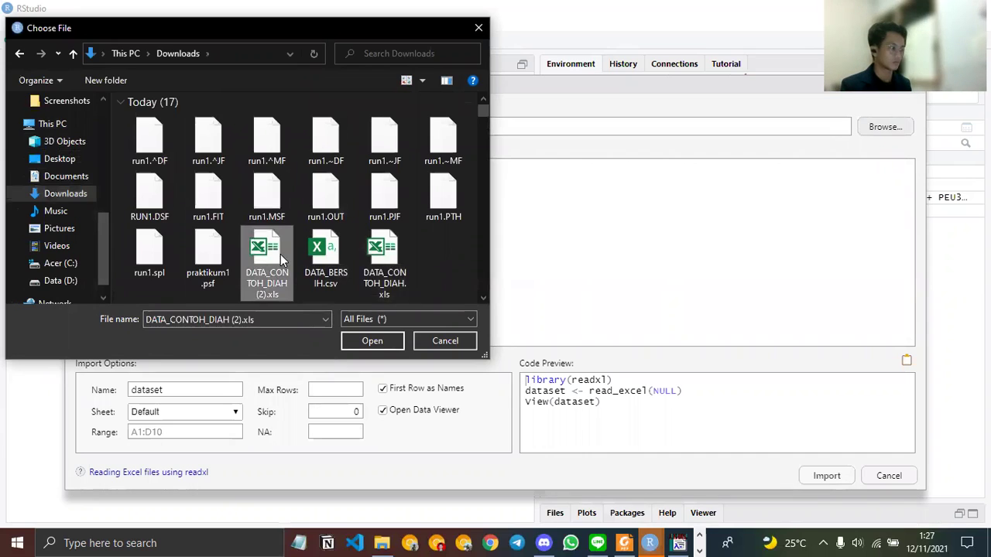
double_click(283, 262)
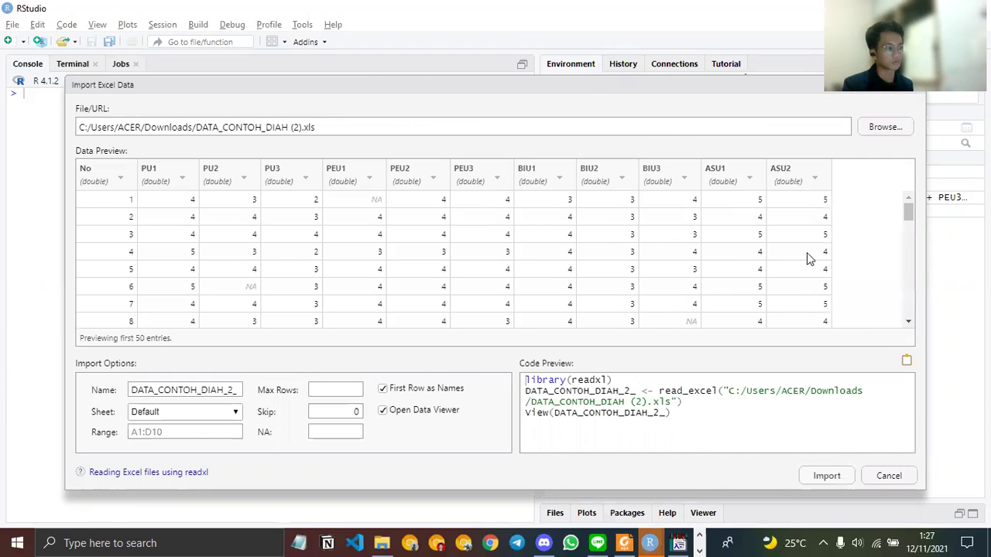
left_click(826, 475)
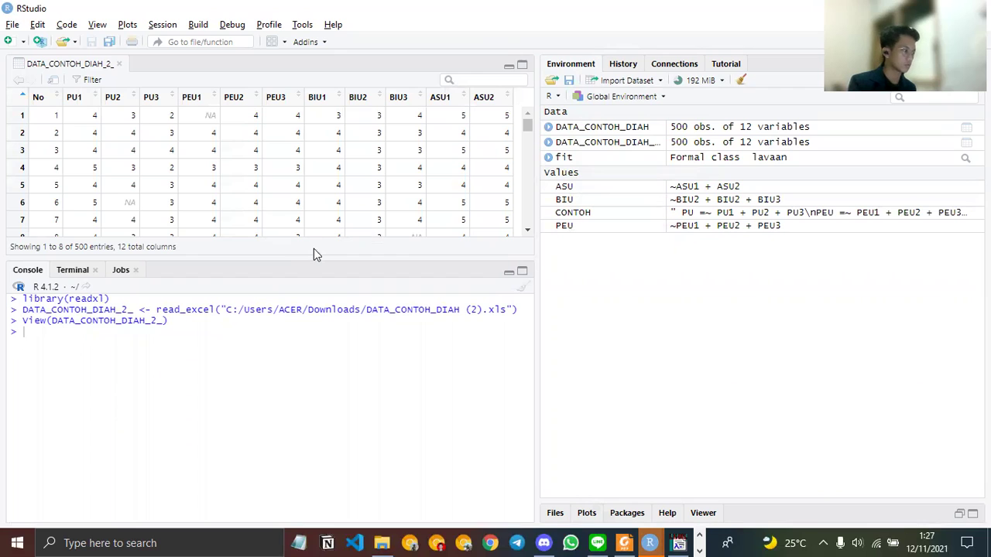
- Look through the imported dataset's rows and restore the collapsed pane that holds Files, Plots and Packages
scroll(318, 205, "down", 3)
scroll(314, 204, "up", 3)
scroll(164, 185, "down", 2)
scroll(222, 199, "up", 3)
scroll(221, 205, "down", 5)
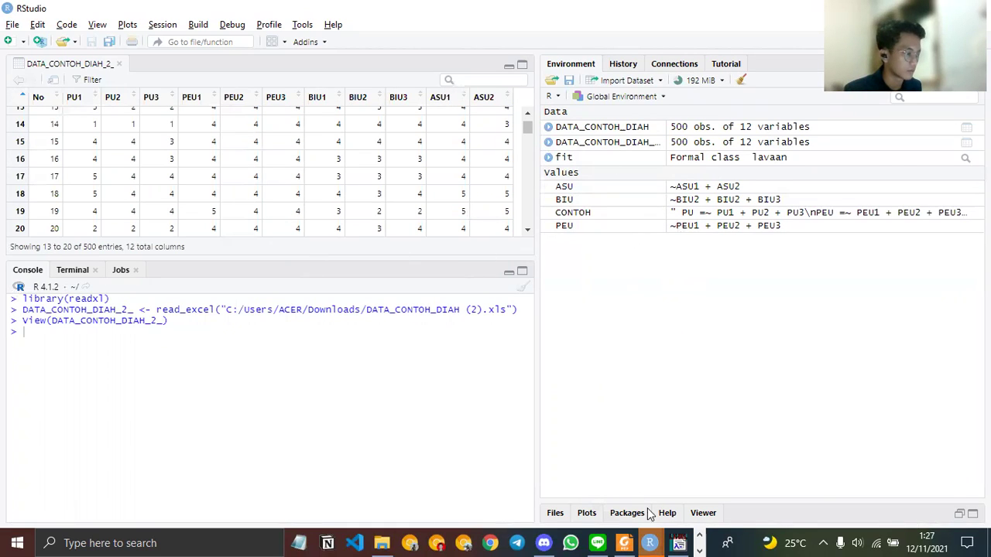
left_click(958, 514)
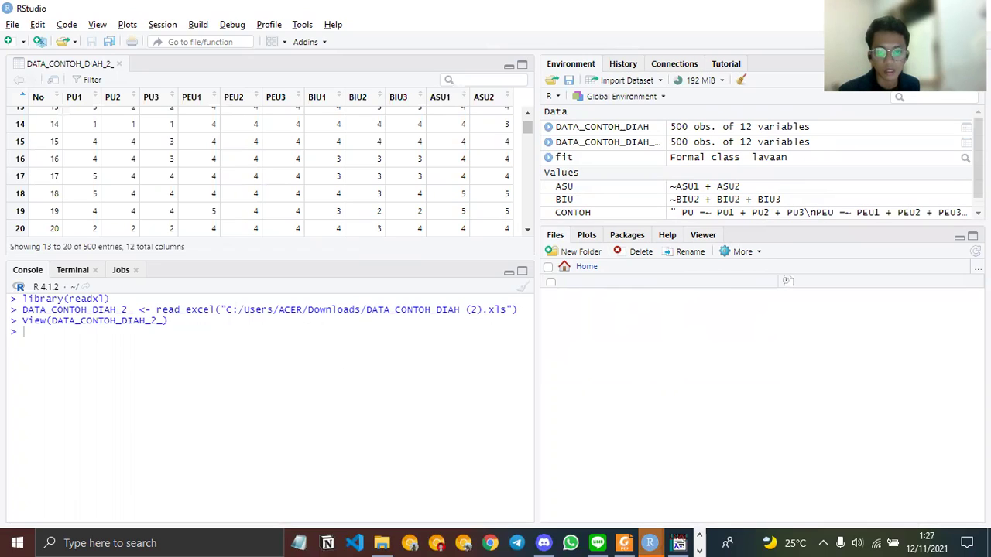
- Define the model CONTOH <- ' PU =~ PU1 + PU2 + PU3' in the console and check its value in the environment list
left_click(624, 543)
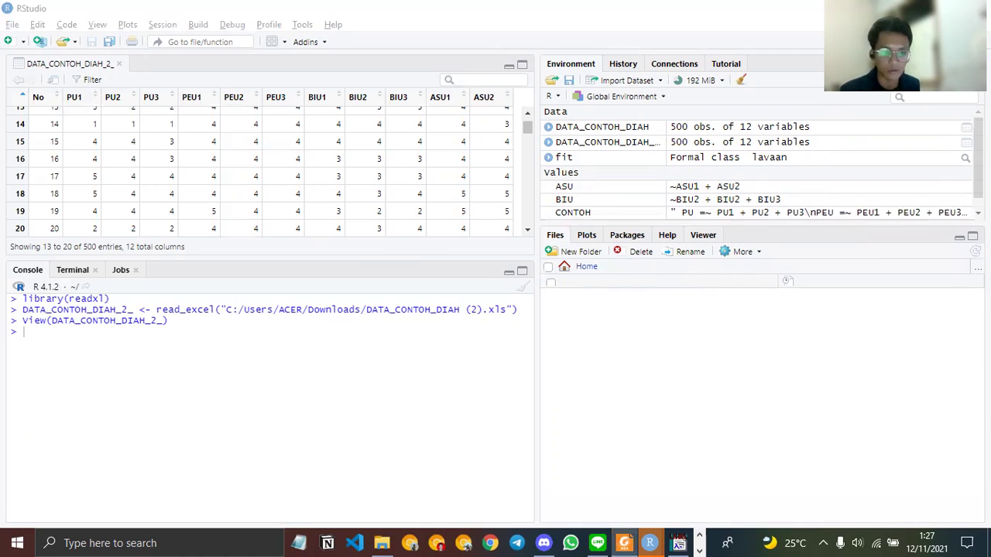
left_click(240, 416)
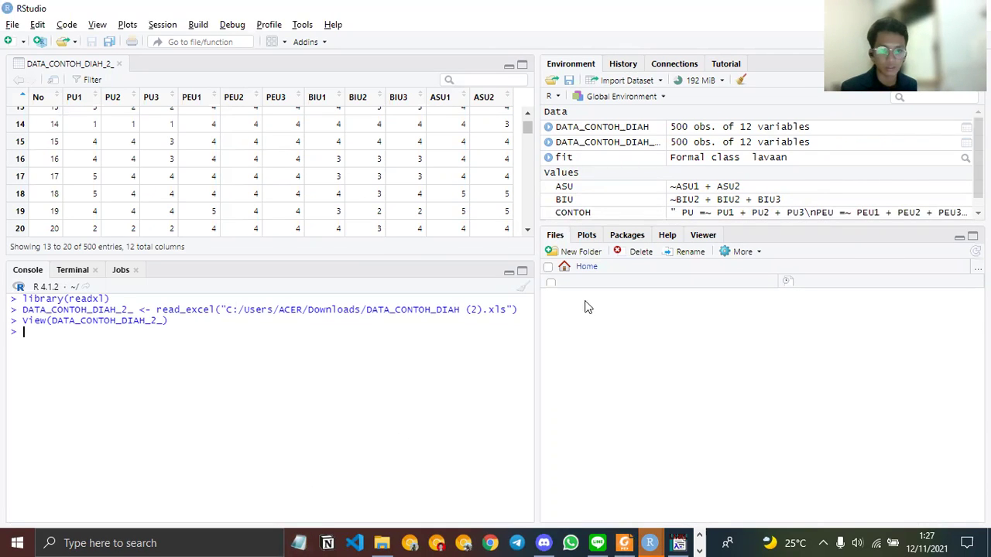
type("print(fit)")
key("Escape")
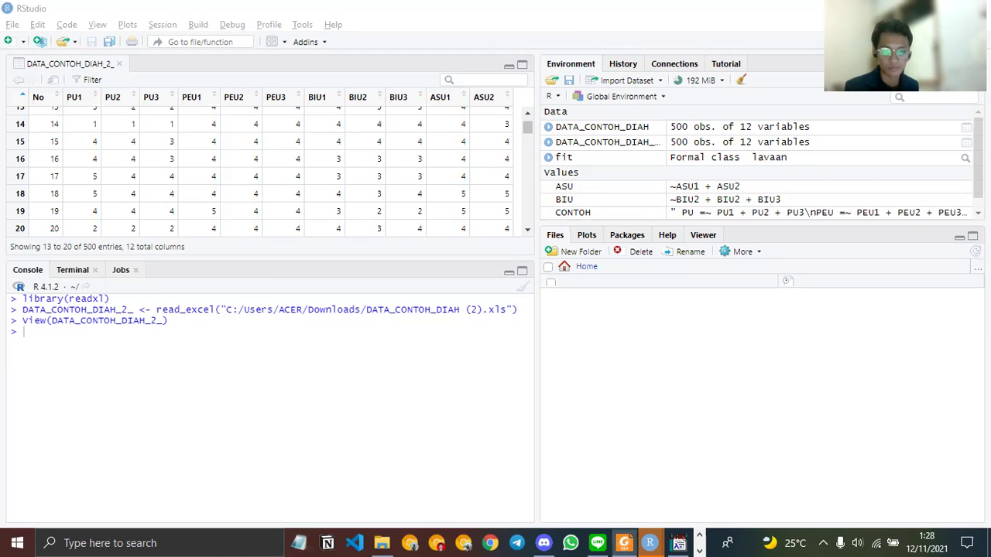
left_click(110, 345)
type("CONTOH <- ' PU =~ PU1 + PU2 + PU3'")
key("Return")
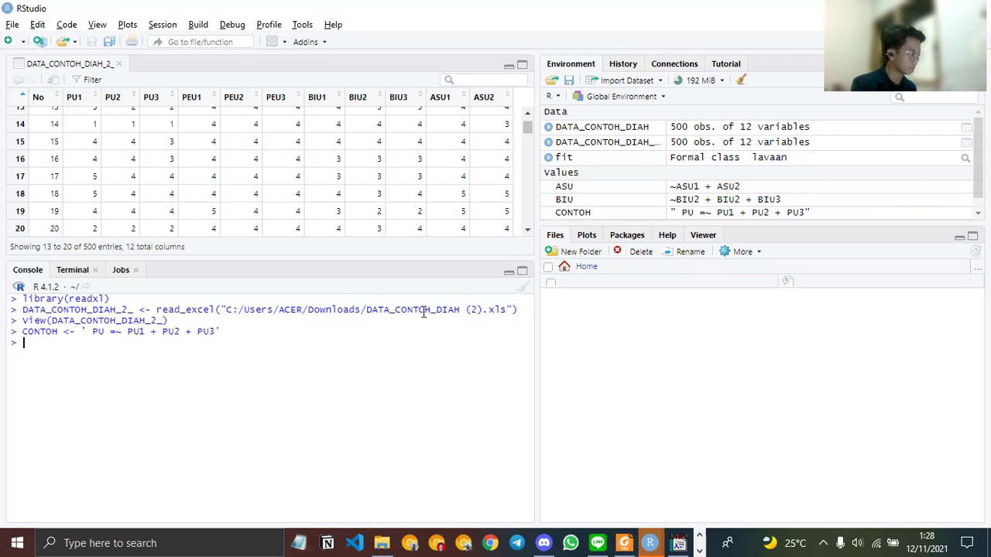
type("CONTOH <- ' PU =~ PU1 + PU2 + PU3'")
key("Return")
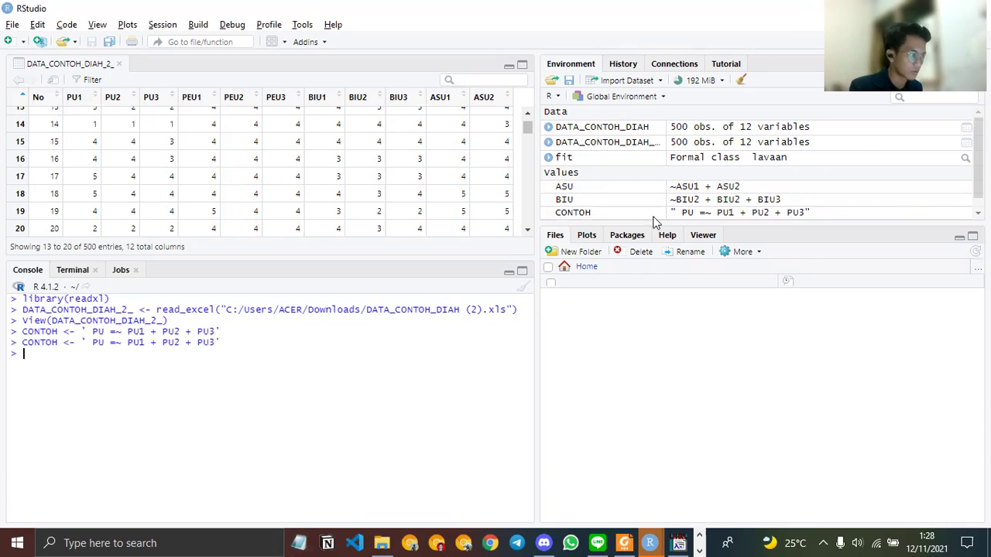
scroll(634, 199, "down", 1)
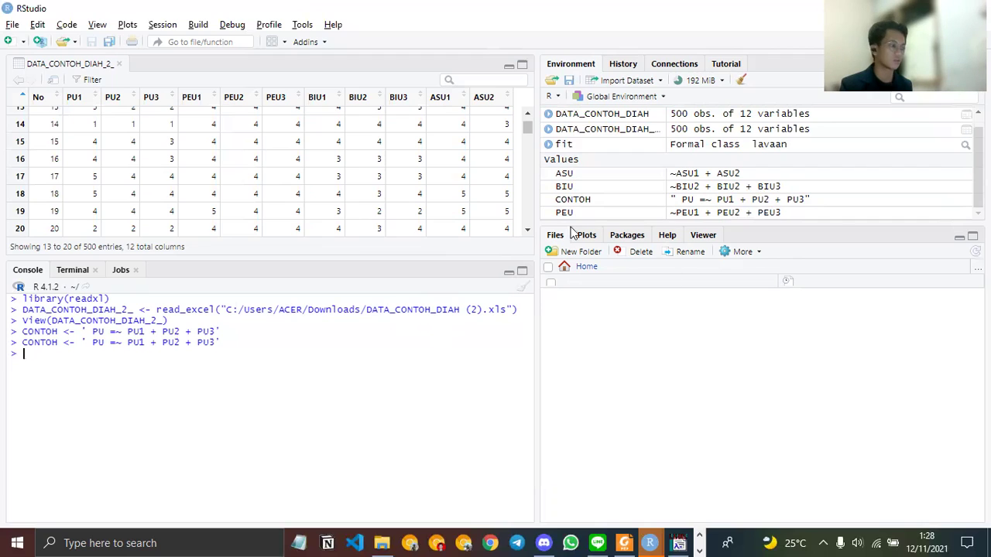
- Look further down the imported dataset, then launch PSPP and check its empty Data View and Variable View
scroll(424, 198, "down", 4)
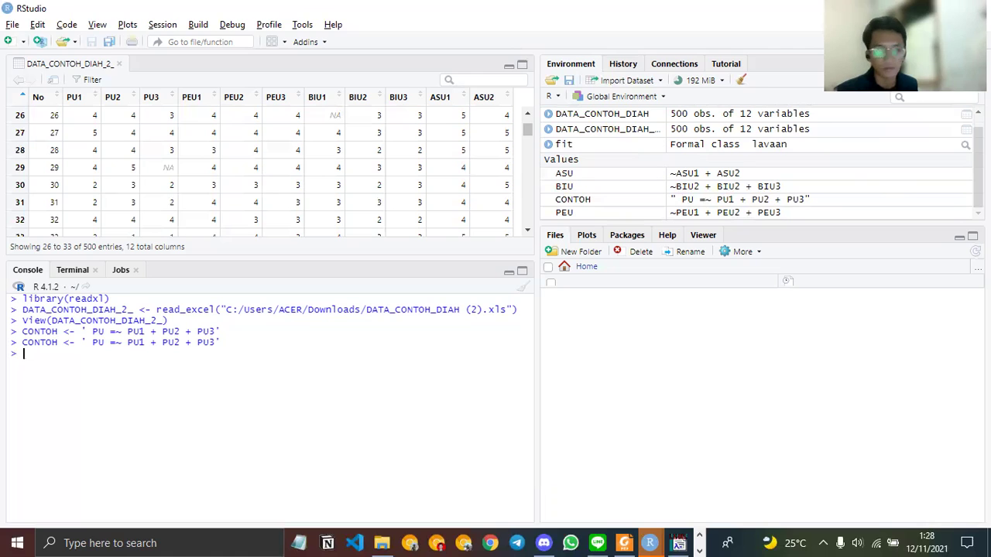
left_click(130, 542)
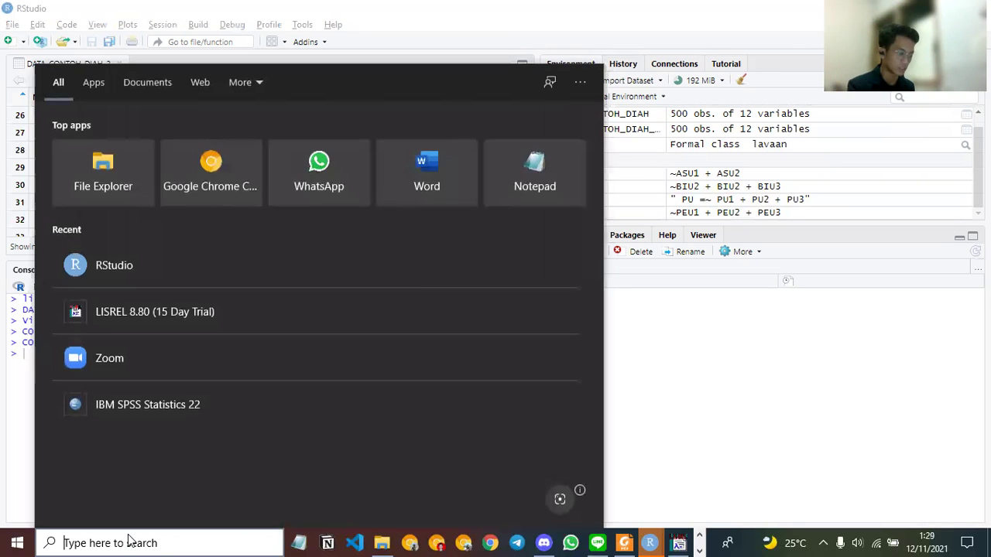
type("pspp")
key("Return")
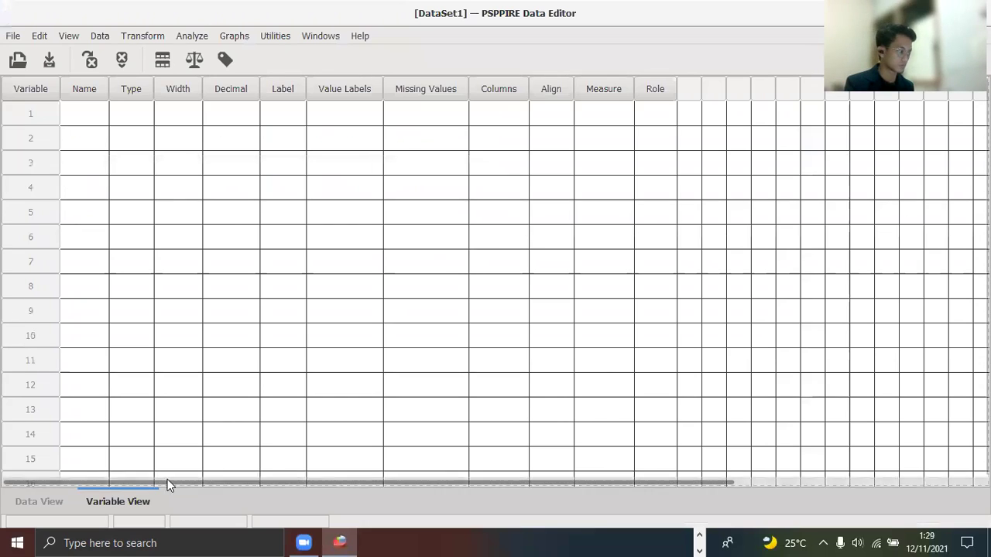
left_click(23, 501)
left_click(93, 502)
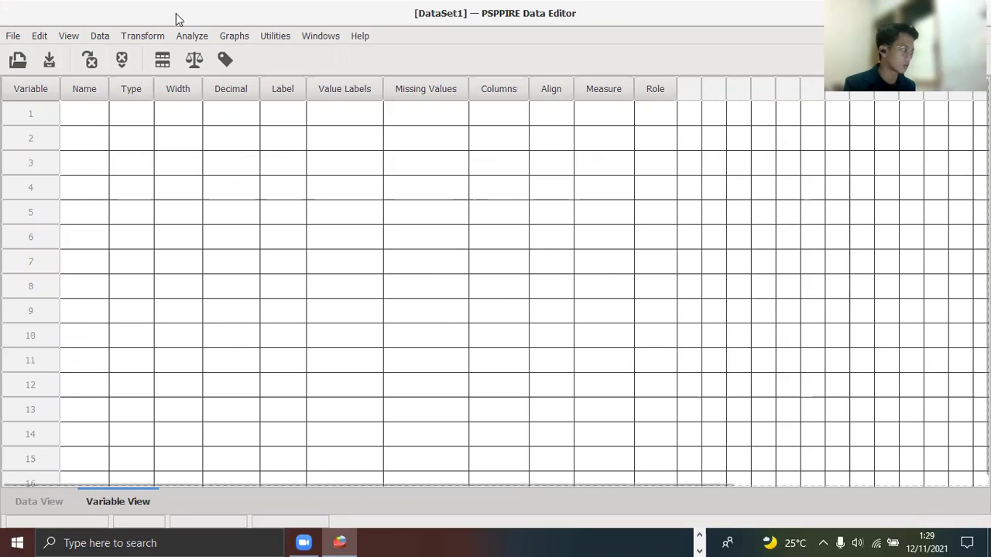
- Start a data import, filter Downloads to Comma Separated Value Files and choose DATA_BERSIH.csv as the source
left_click(12, 39)
left_click(43, 89)
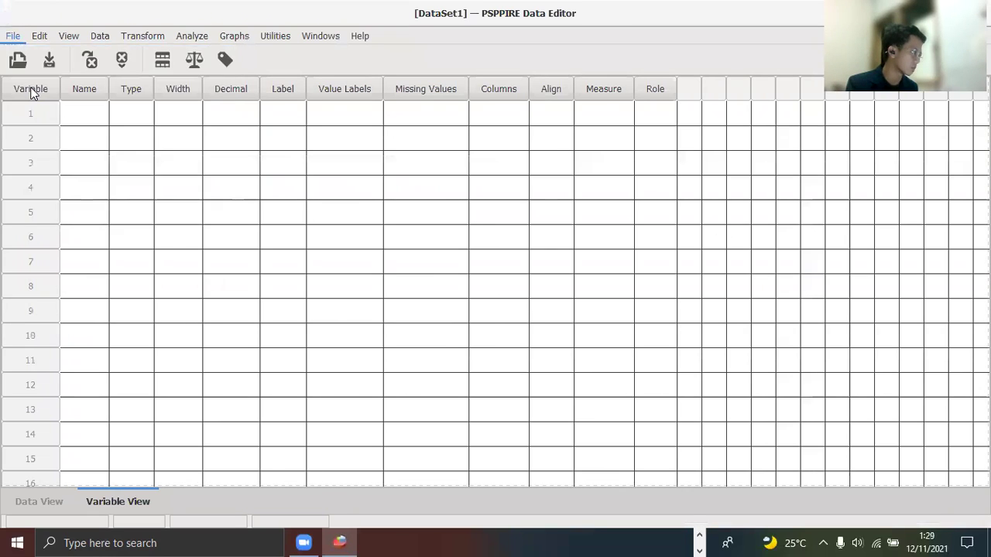
left_click(161, 159)
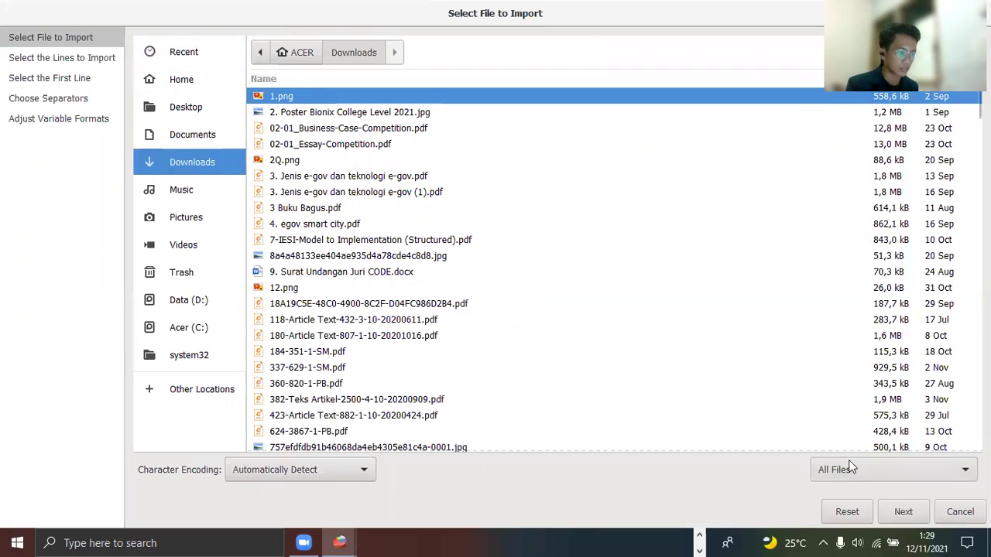
left_click(881, 469)
scroll(870, 445, "down", 3)
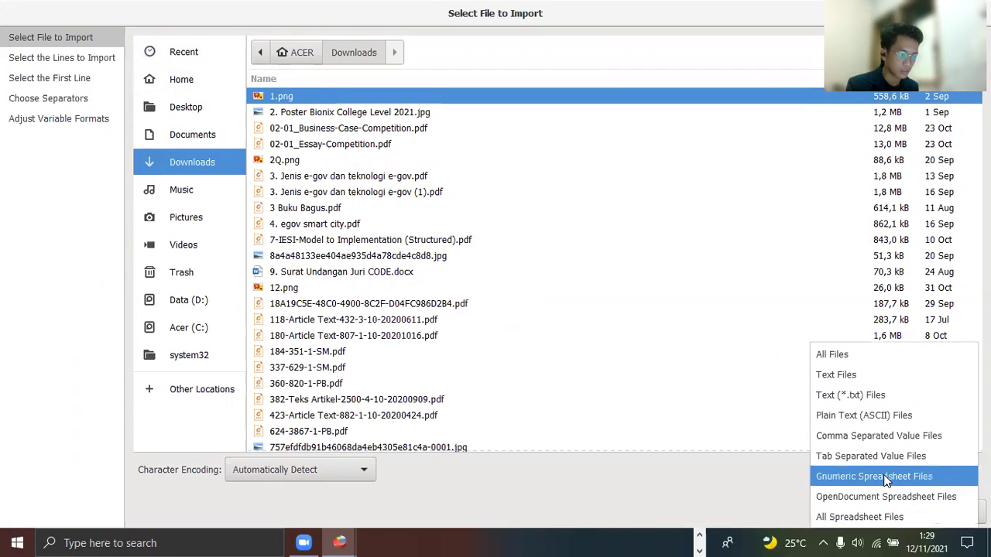
left_click(900, 439)
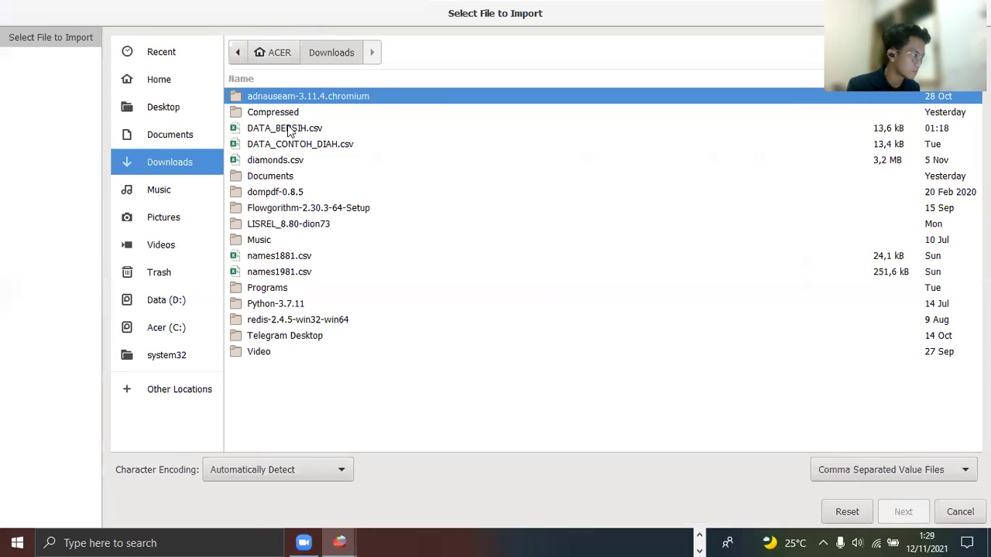
left_click(287, 146)
left_click(296, 130)
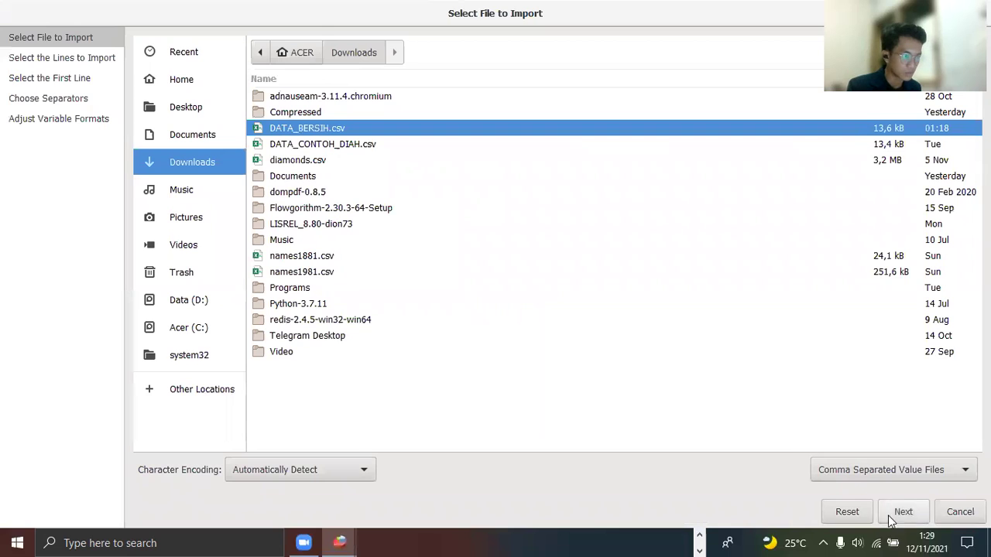
left_click(902, 511)
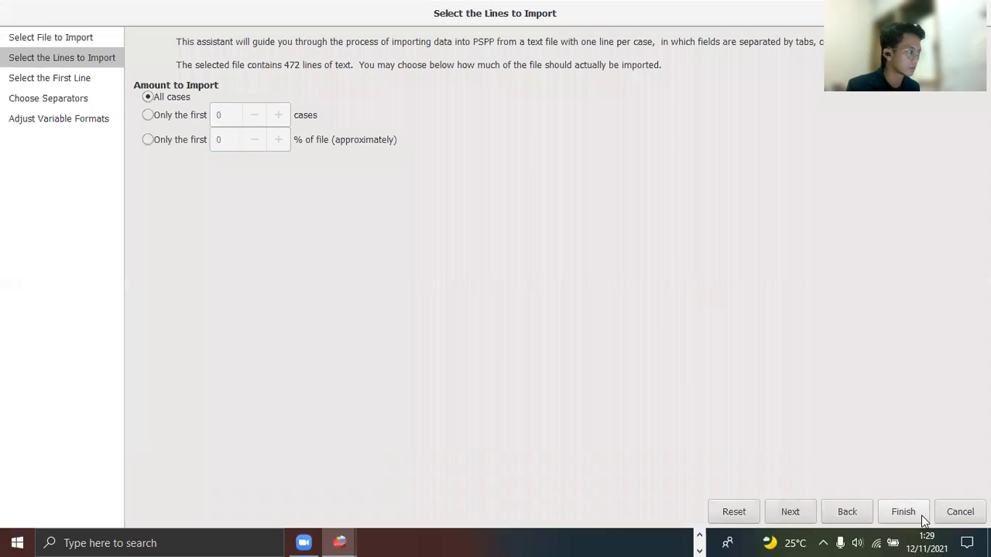
- Import all cases with line 2 as the first data line and take the variable names from the line above
left_click(803, 514)
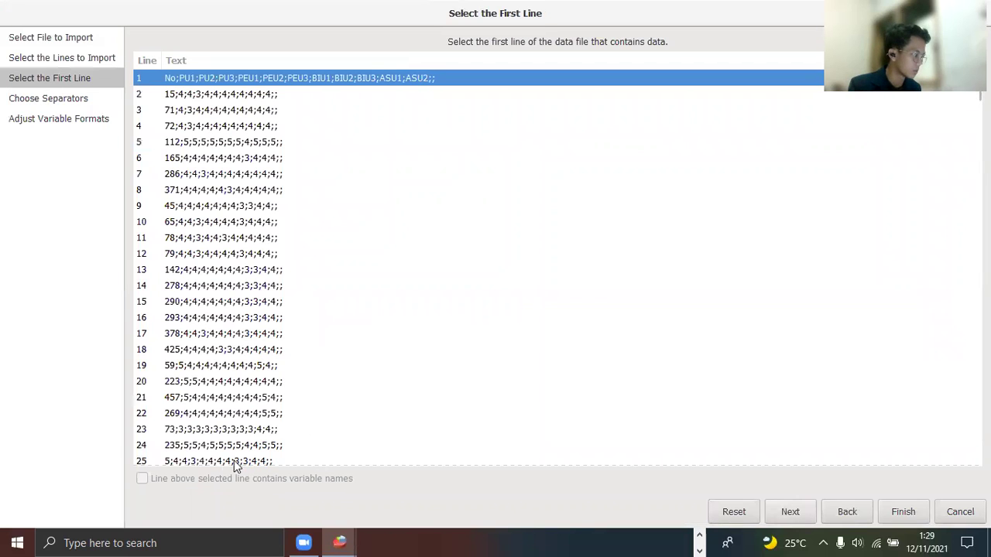
left_click(172, 93)
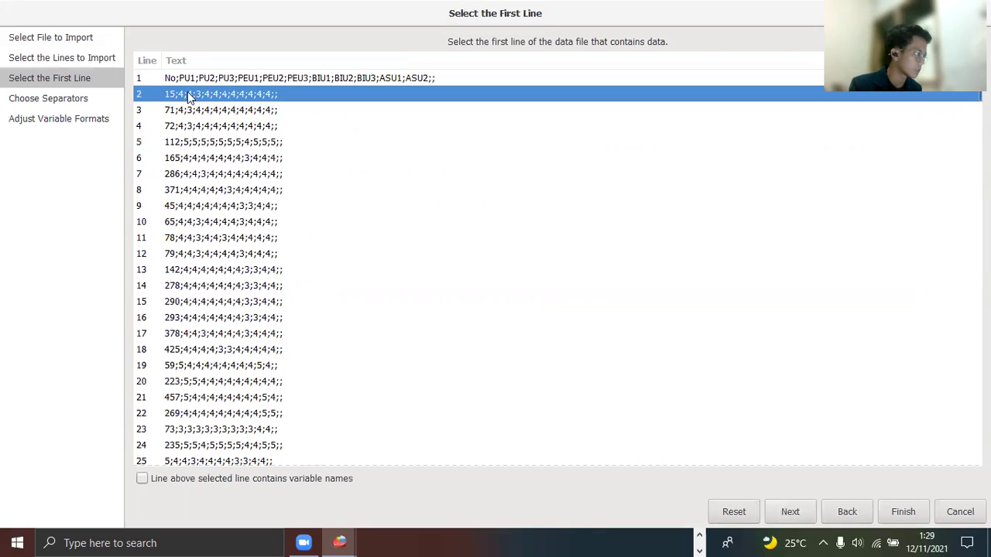
left_click(142, 479)
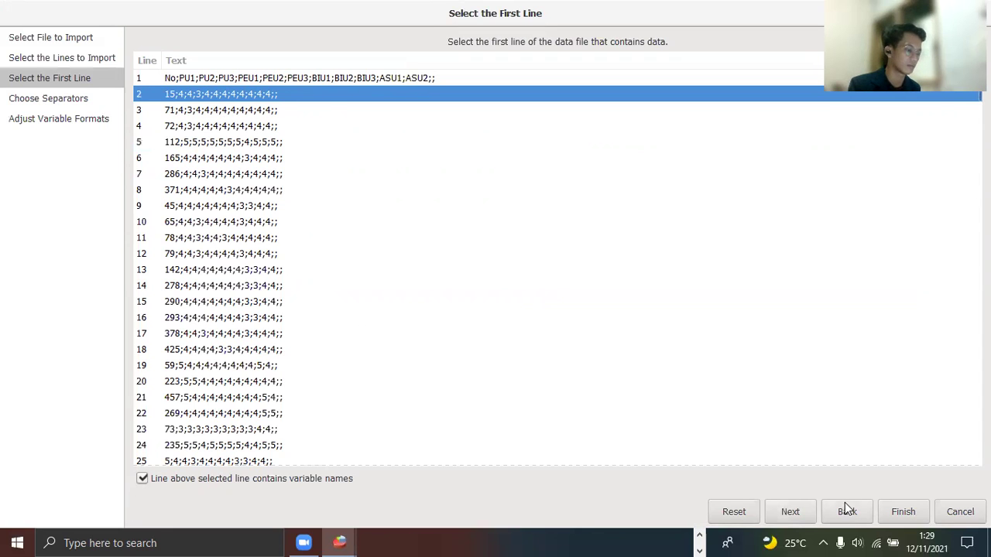
left_click(802, 517)
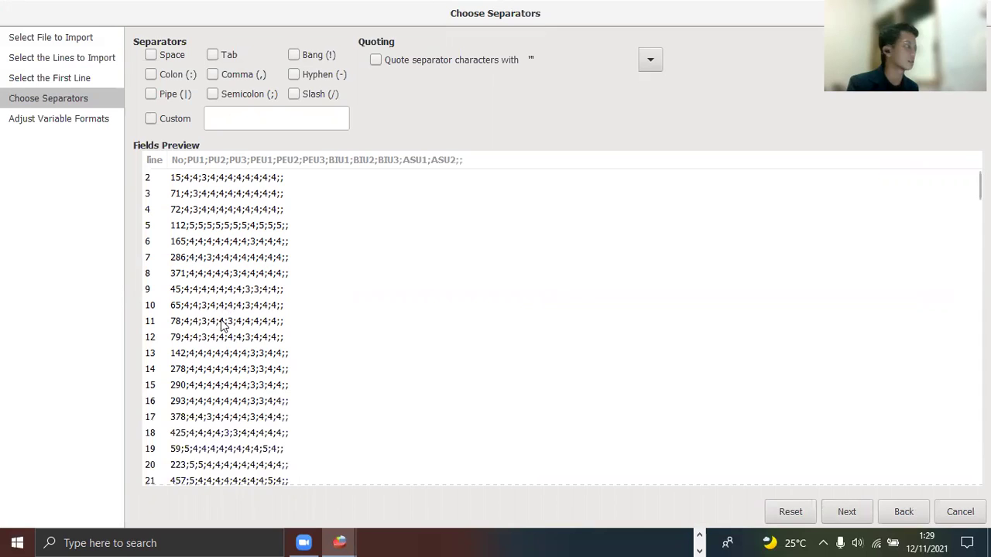
- Separate the fields by semicolon and finish the import with the suggested variable formats
left_click(216, 101)
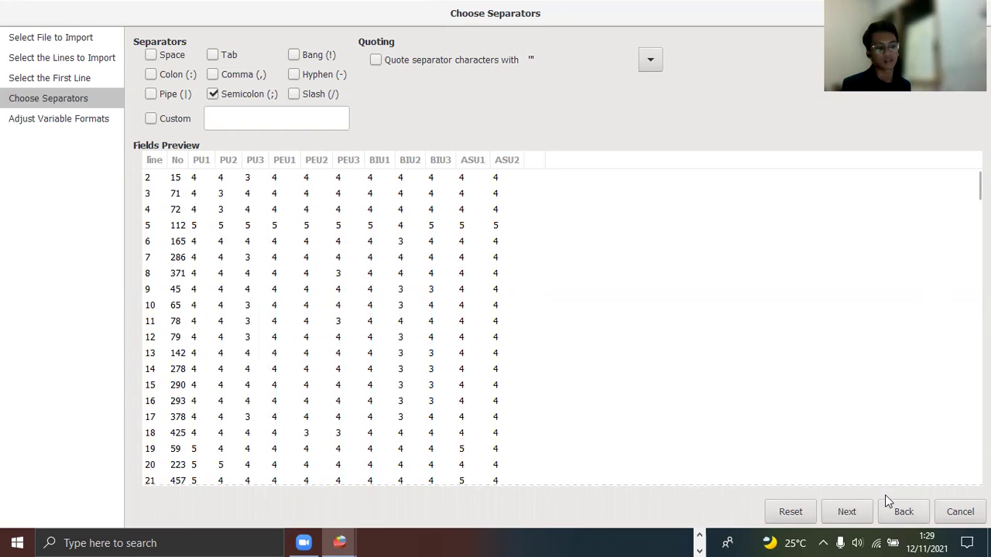
left_click(857, 517)
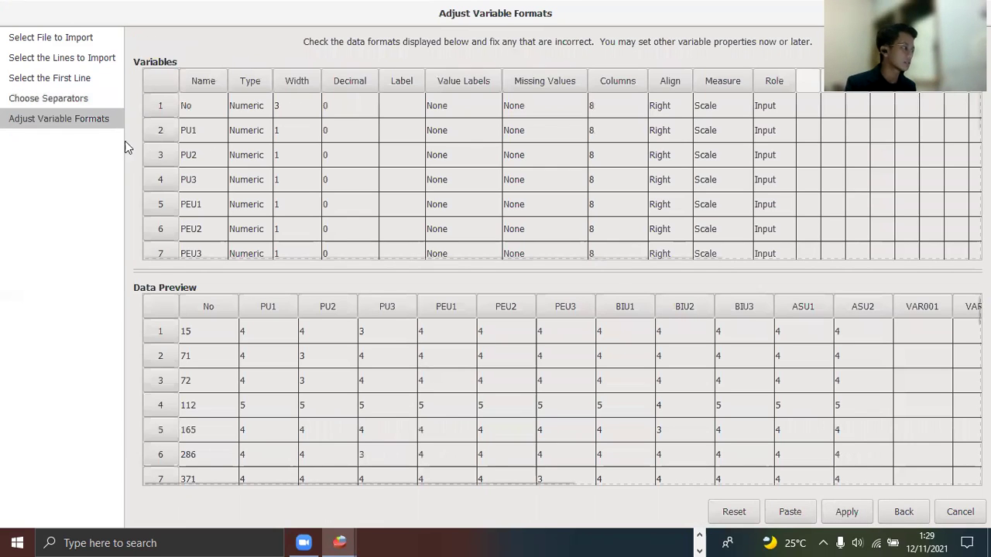
left_click(833, 512)
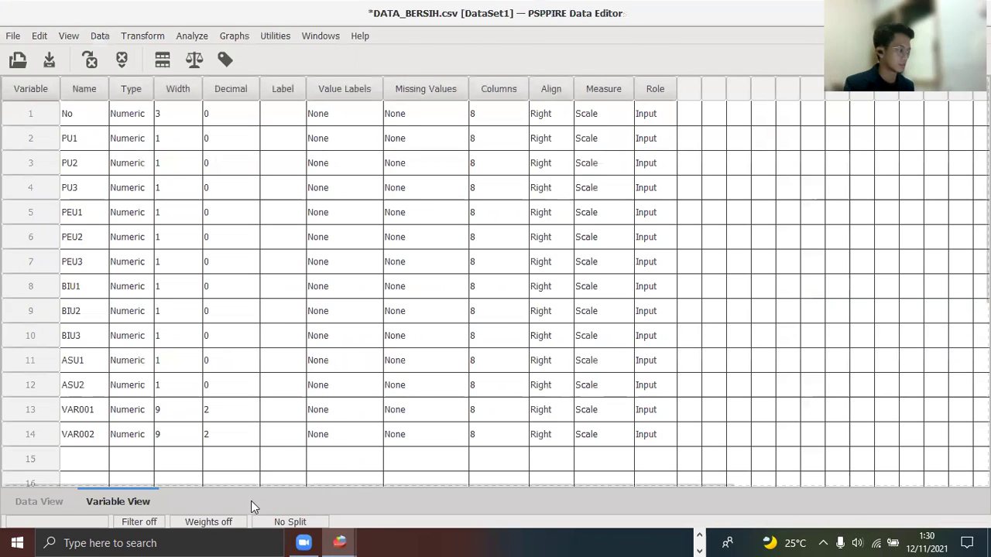
- Look through the imported cases in Data View across the PU1 to ASU2 columns
left_click(42, 500)
left_click_drag(147, 143, 606, 338)
left_click(606, 338)
left_click(681, 240)
left_click(694, 143)
left_click(723, 139)
left_click_drag(728, 188, 168, 179)
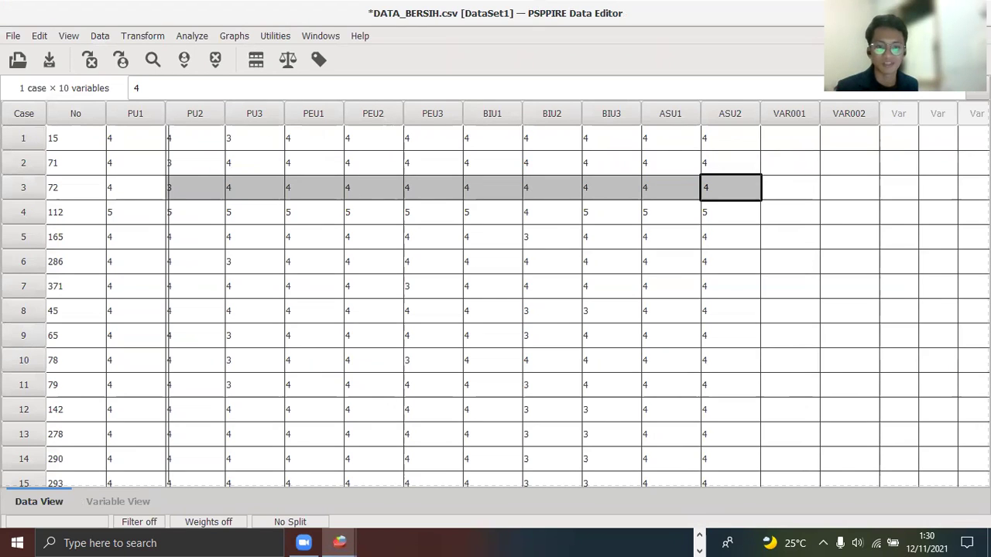
left_click(491, 295)
- Set up a Descriptives analysis with every variable except No
left_click(192, 38)
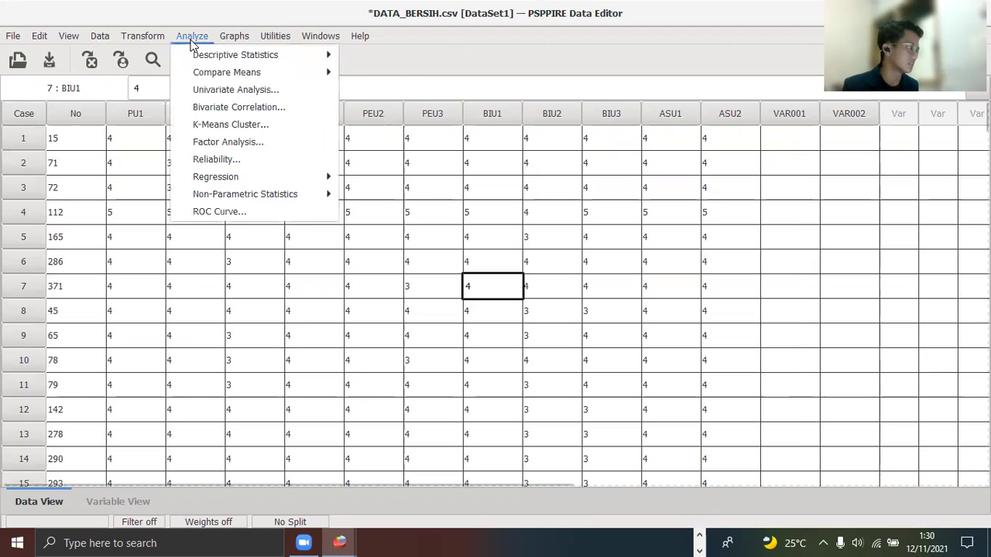
mouse_move(329, 58)
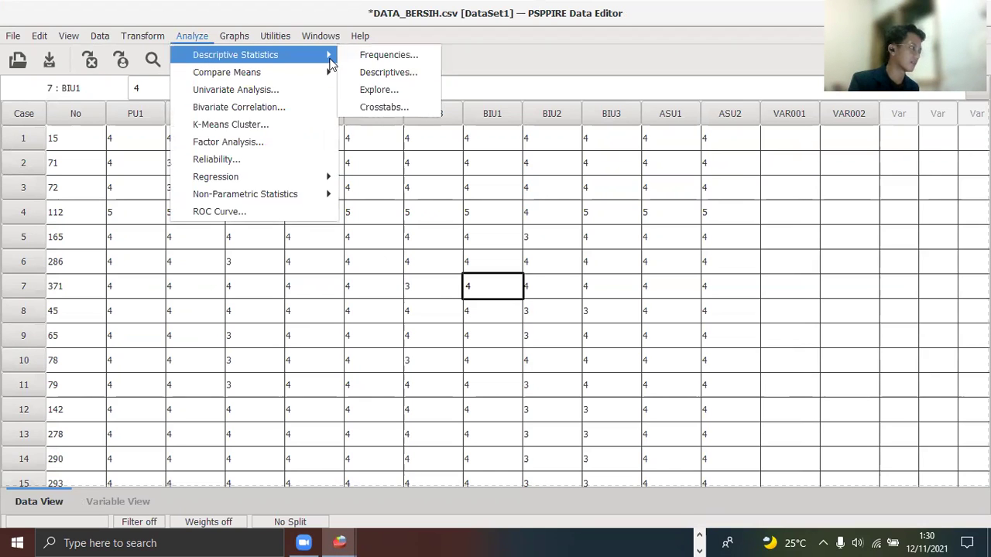
left_click(408, 74)
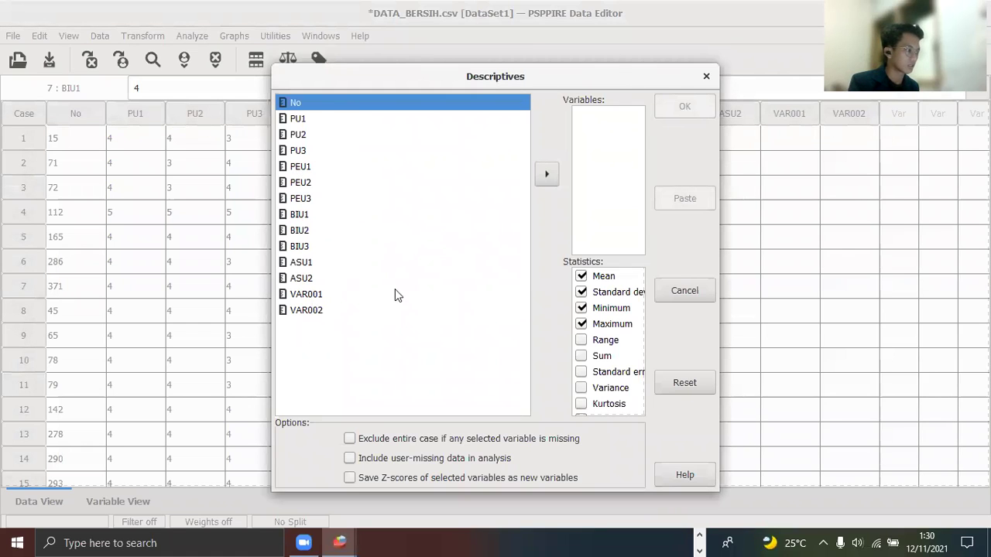
key("ctrl+a")
left_click(335, 105, "ctrl")
left_click(546, 175)
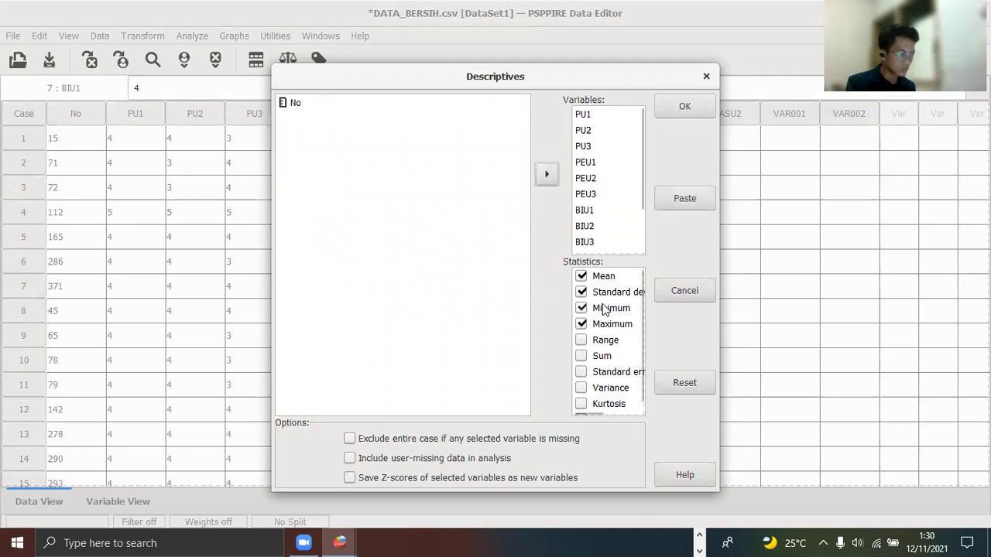
- Add Kurtosis and Skewness to the requested statistics and run the Descriptives analysis
scroll(600, 310, "down", 1)
left_click(581, 392)
left_click(581, 408)
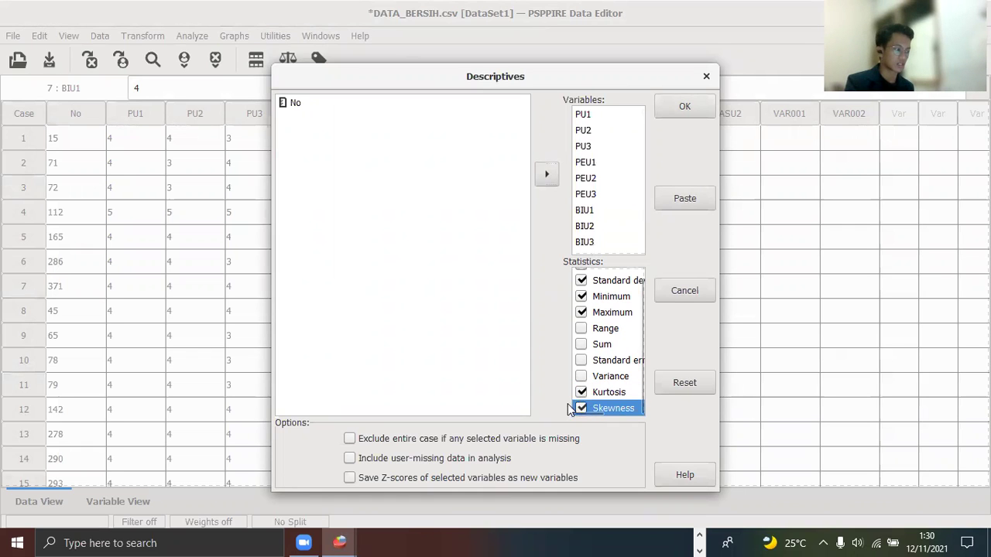
left_click(685, 107)
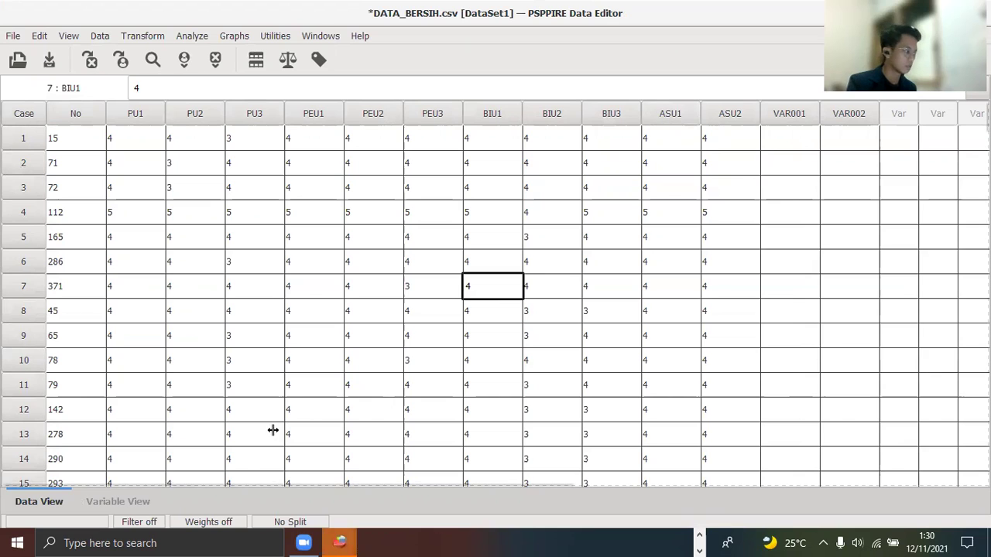
- Show the Output window and examine the Descriptive Statistics table, including the kurtosis and skewness of each variable
left_click(314, 37)
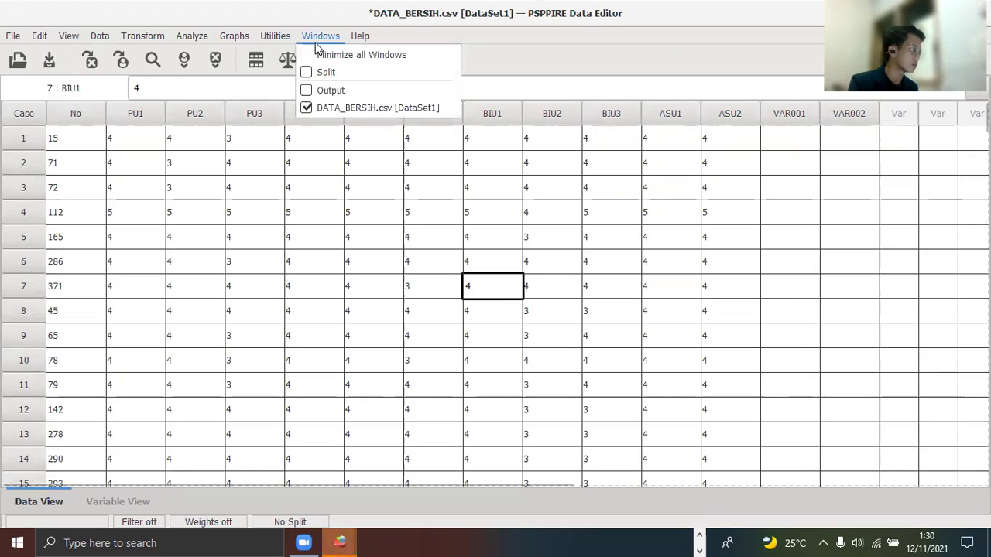
left_click(322, 92)
left_click(140, 85)
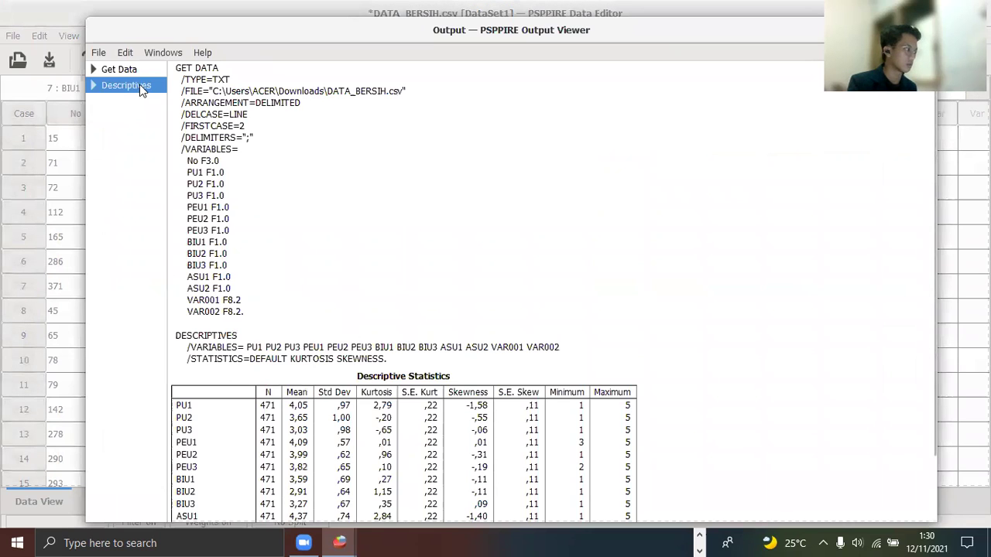
left_click(92, 85)
left_click(116, 117)
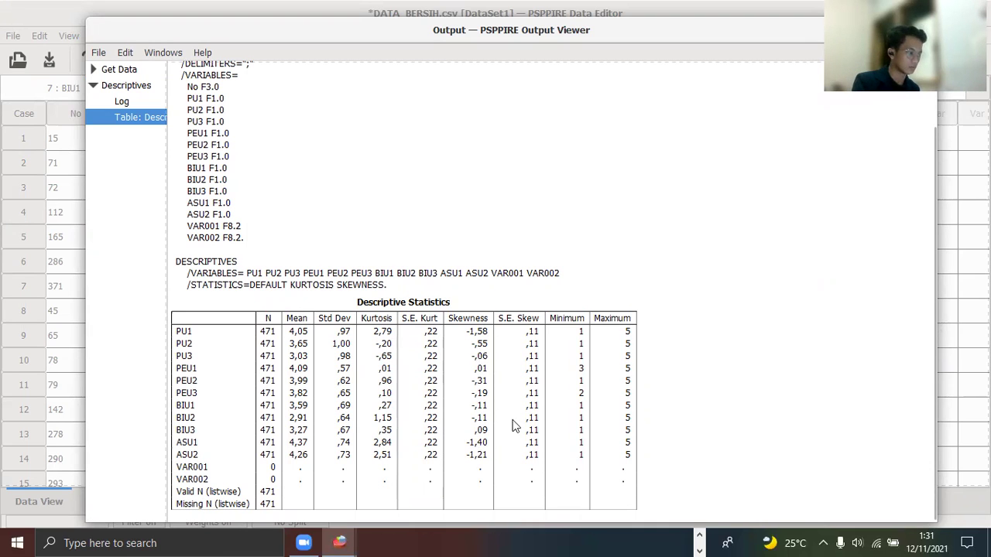
scroll(446, 434, "up", 2)
scroll(476, 430, "down", 2)
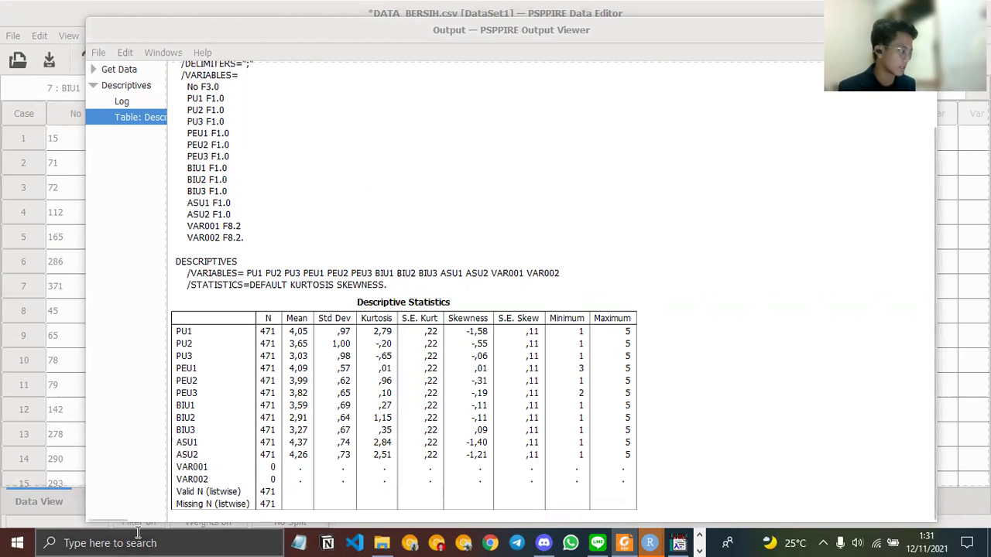
- Launch IBM SPSS Statistics 22 and dismiss its welcome dialog
left_click(264, 543)
type("spss")
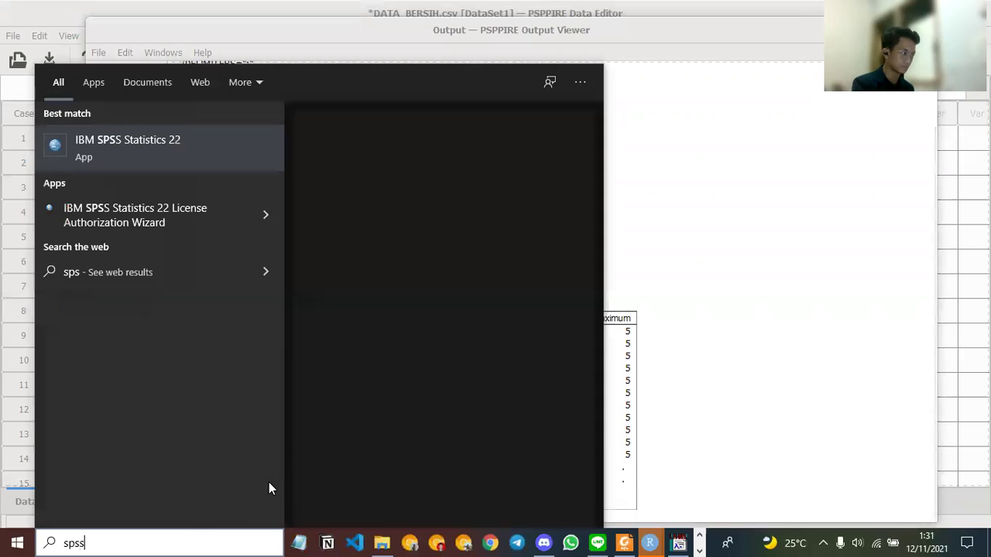
key("Return")
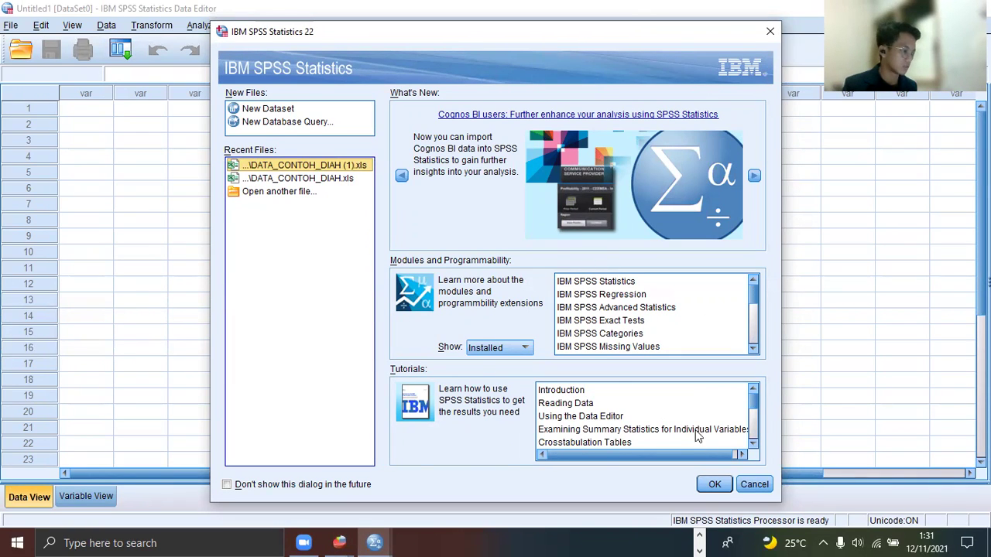
left_click(755, 485)
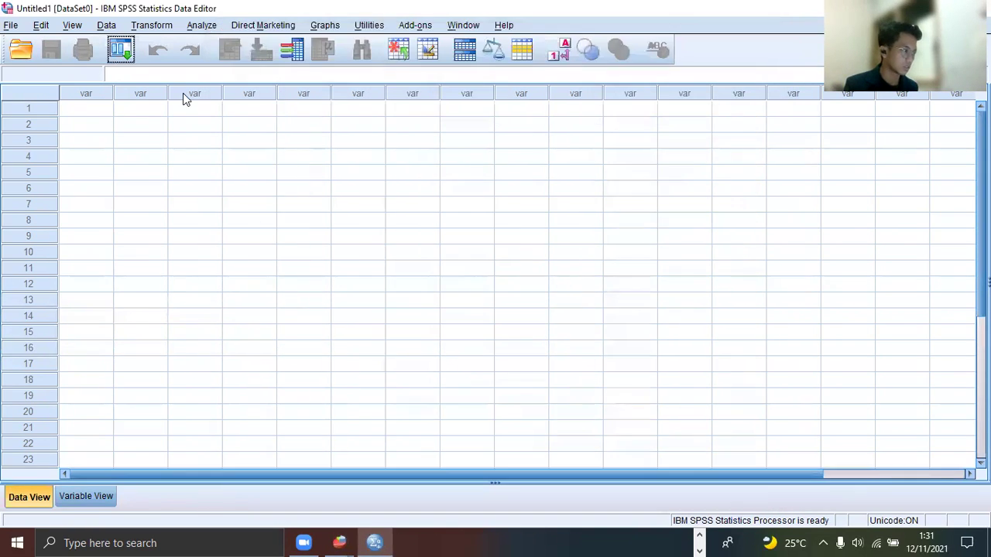
- Start reading a text data file and review the supported file types, keeping Text (*.txt, *.dat, *.csv, *.tab)
left_click(9, 25)
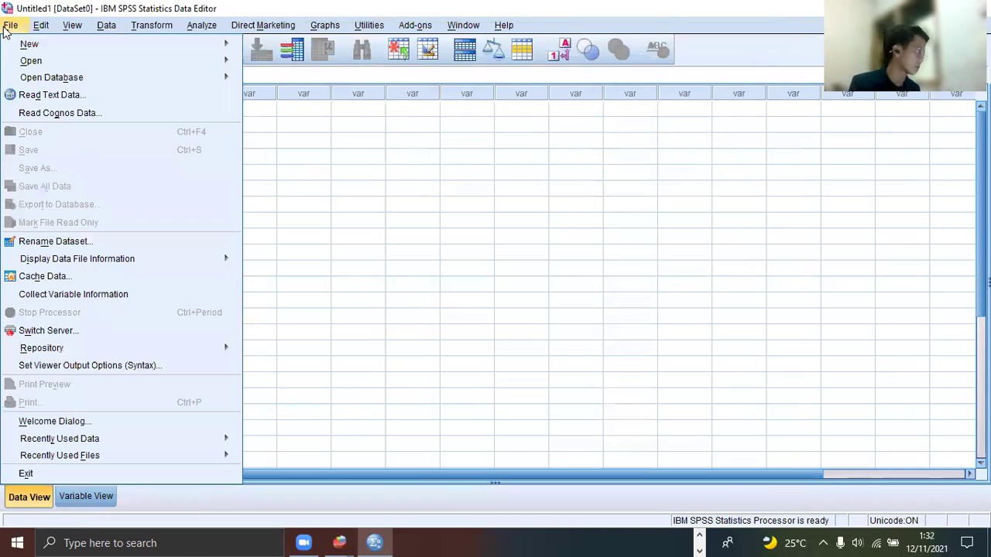
mouse_move(58, 82)
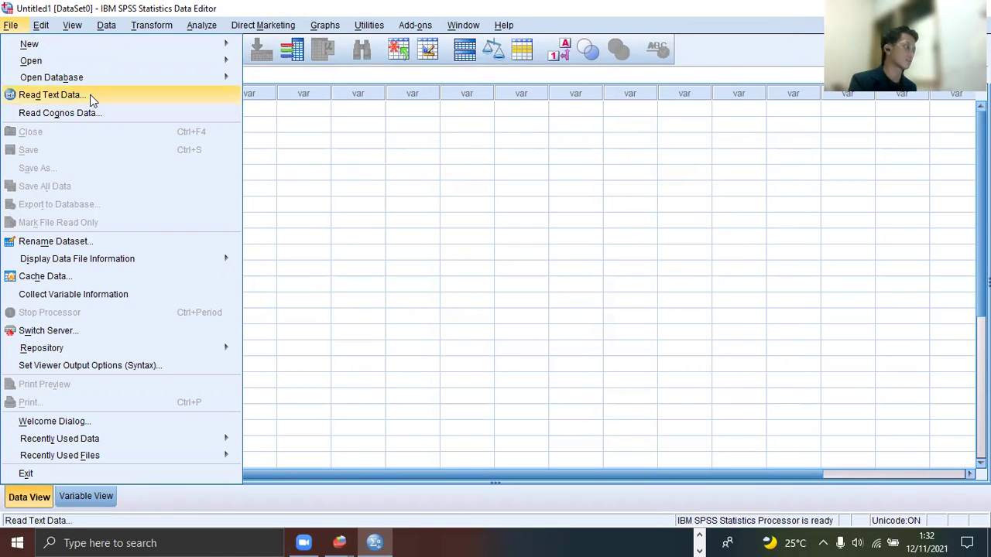
left_click(94, 99)
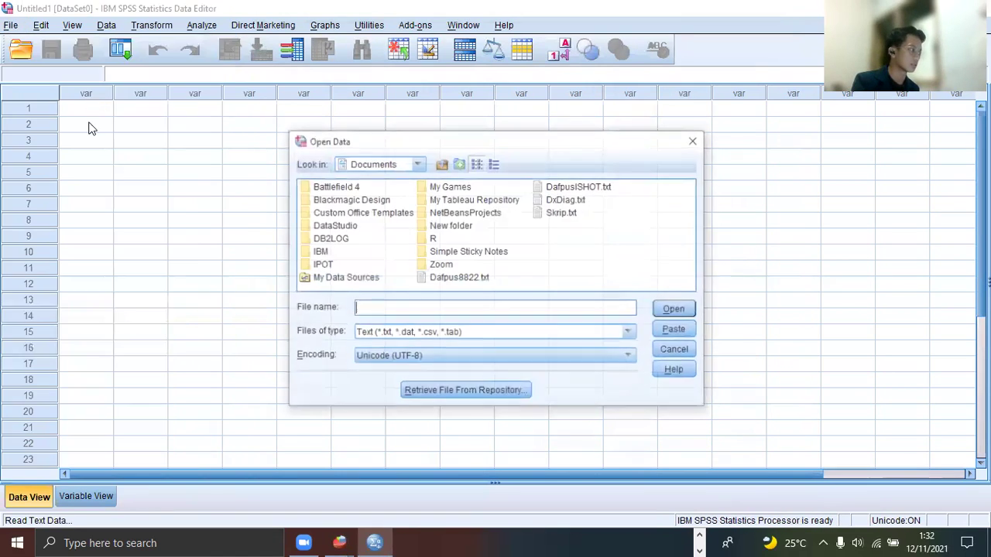
left_click(499, 333)
scroll(445, 411, "up", 2)
scroll(442, 398, "down", 2)
scroll(445, 402, "up", 2)
scroll(456, 407, "down", 1)
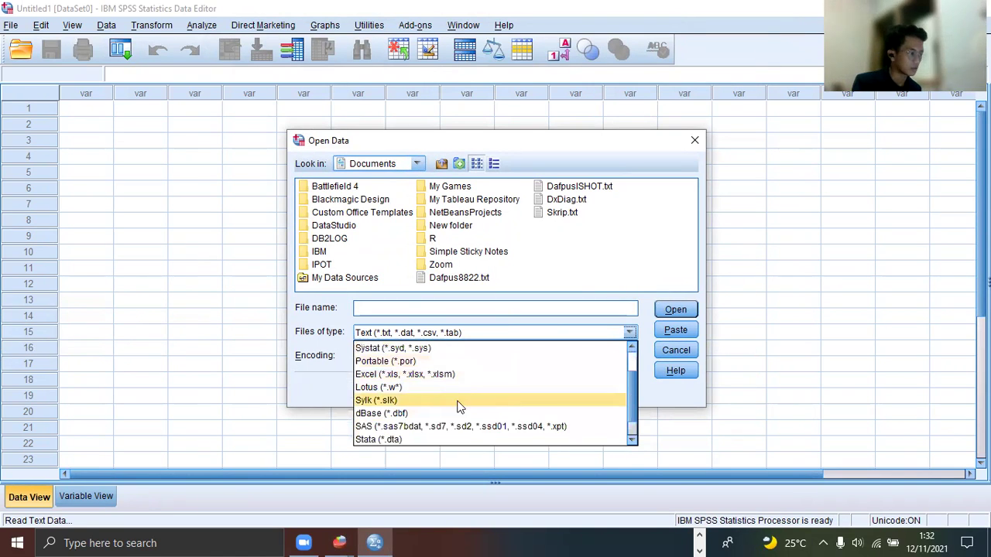
scroll(476, 399, "up", 1)
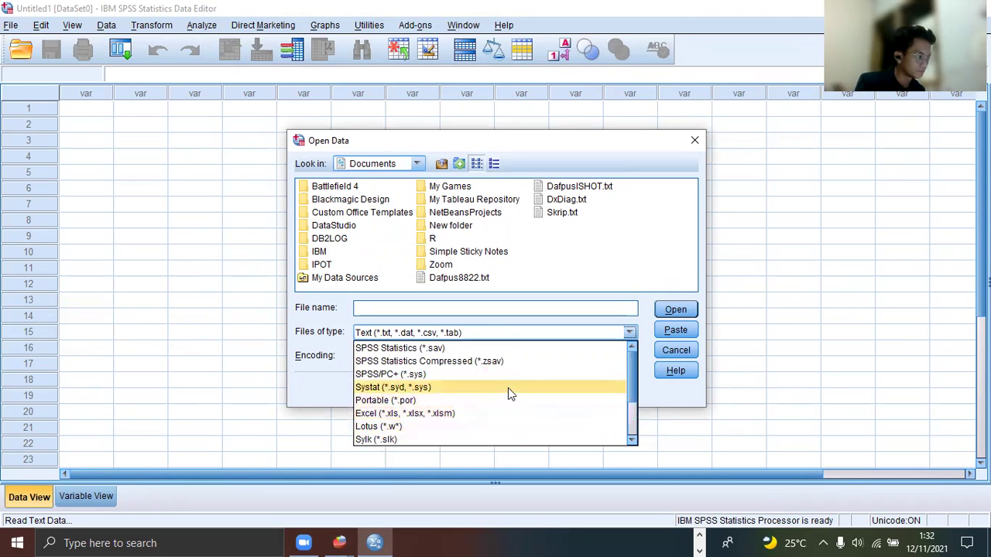
scroll(515, 383, "down", 2)
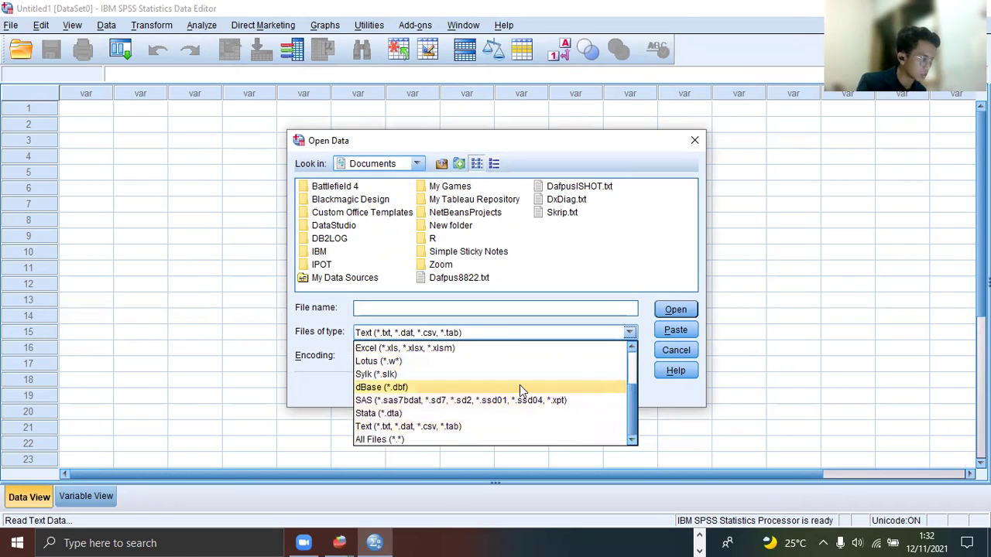
scroll(519, 401, "up", 2)
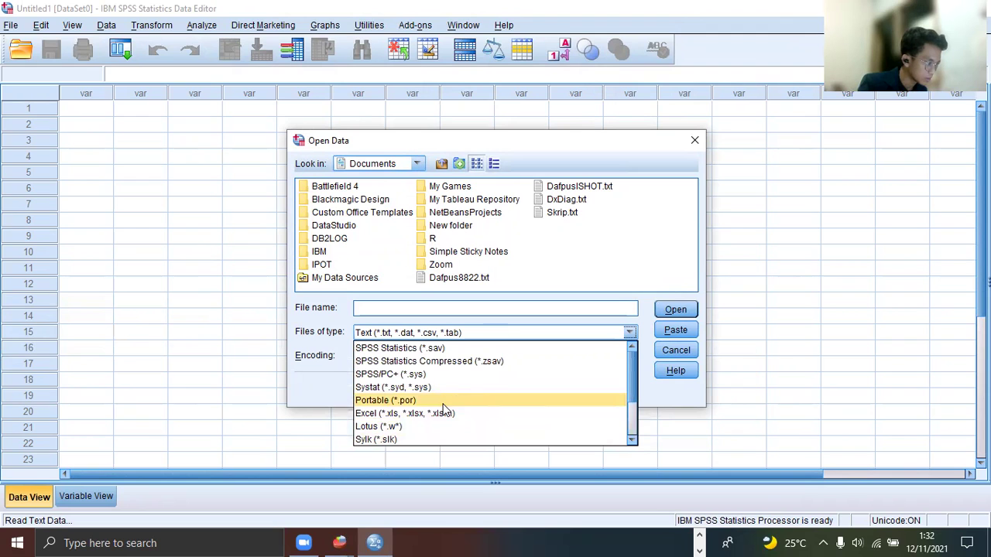
scroll(454, 361, "down", 2)
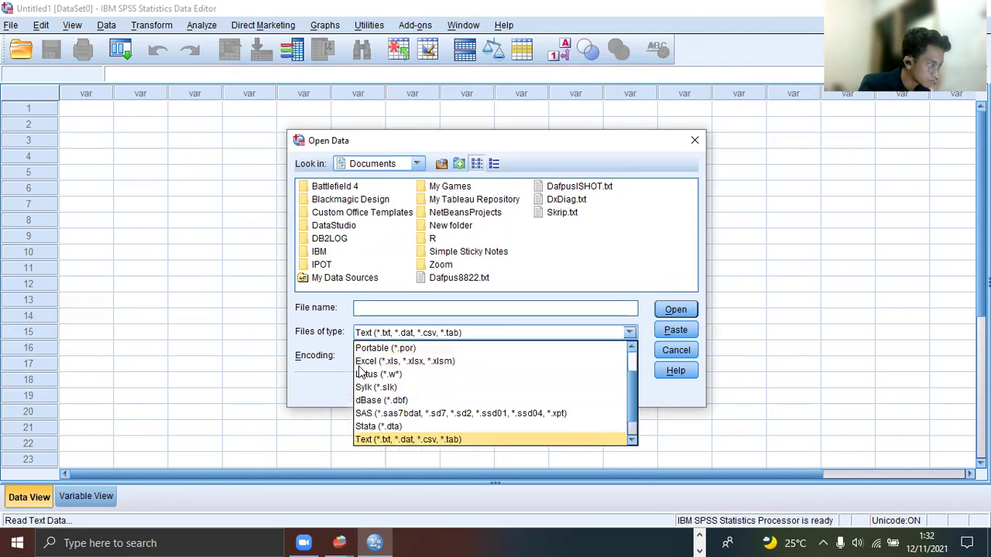
scroll(468, 402, "down", 1)
scroll(478, 409, "up", 2)
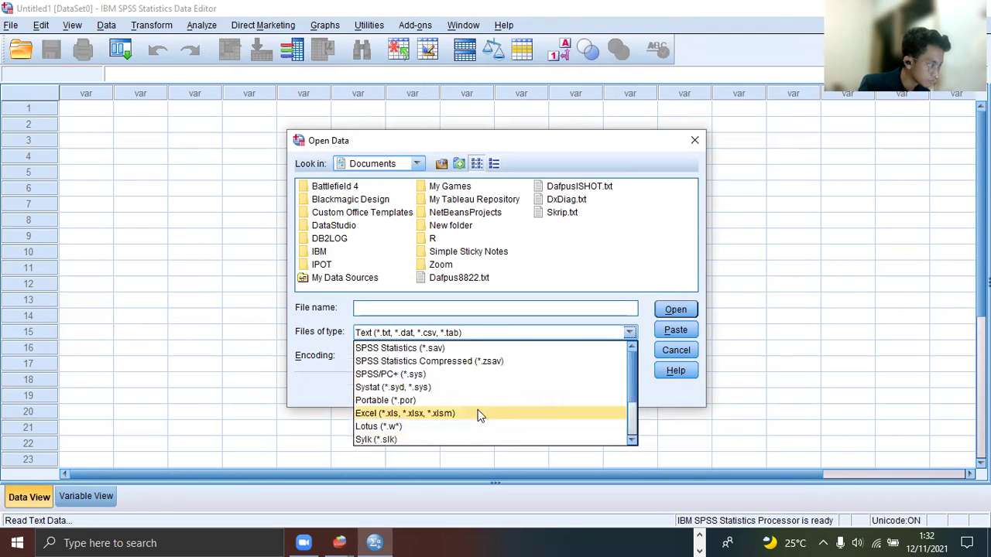
scroll(509, 394, "down", 1)
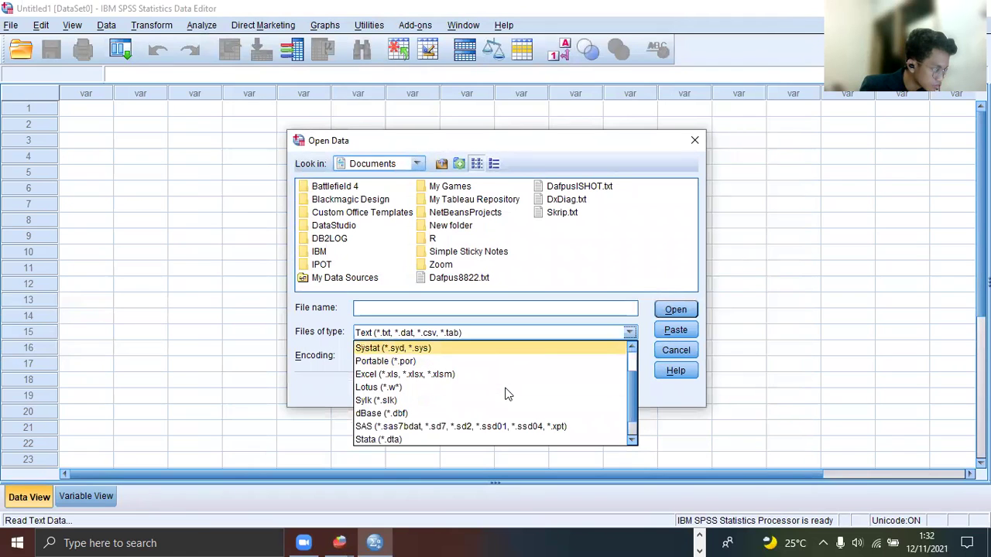
scroll(507, 394, "down", 1)
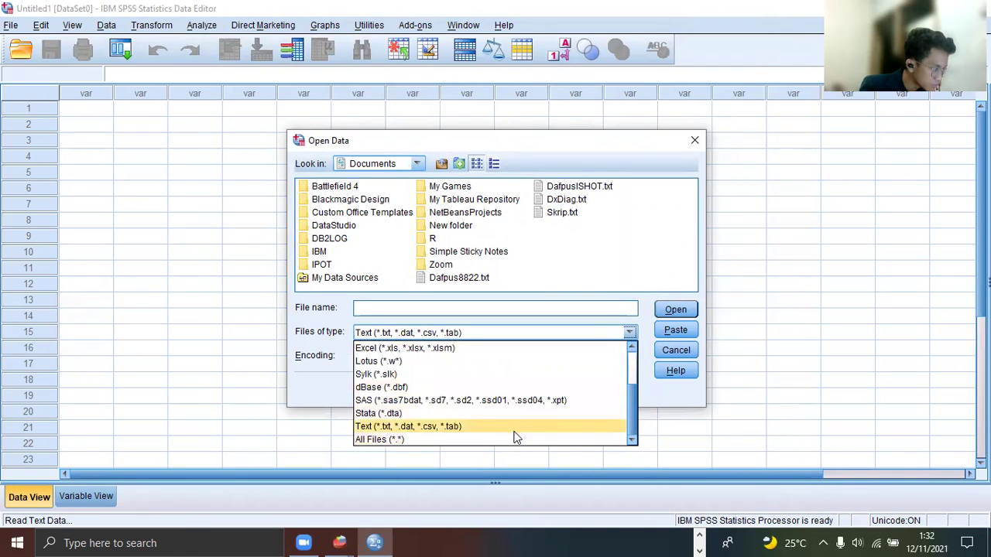
left_click(519, 427)
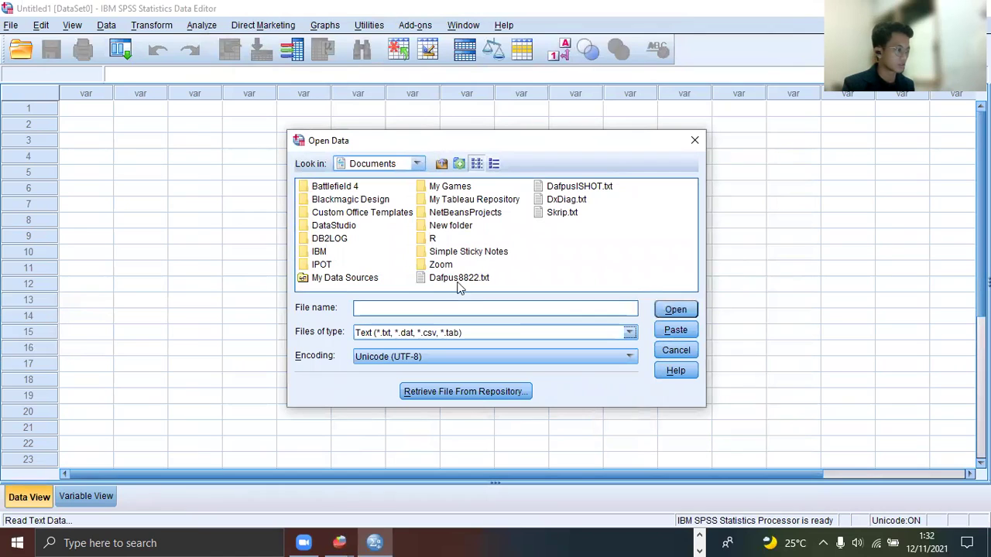
- Open DATA_BERSIH.csv from the Downloads folder for import
left_click(415, 164)
left_click(348, 246)
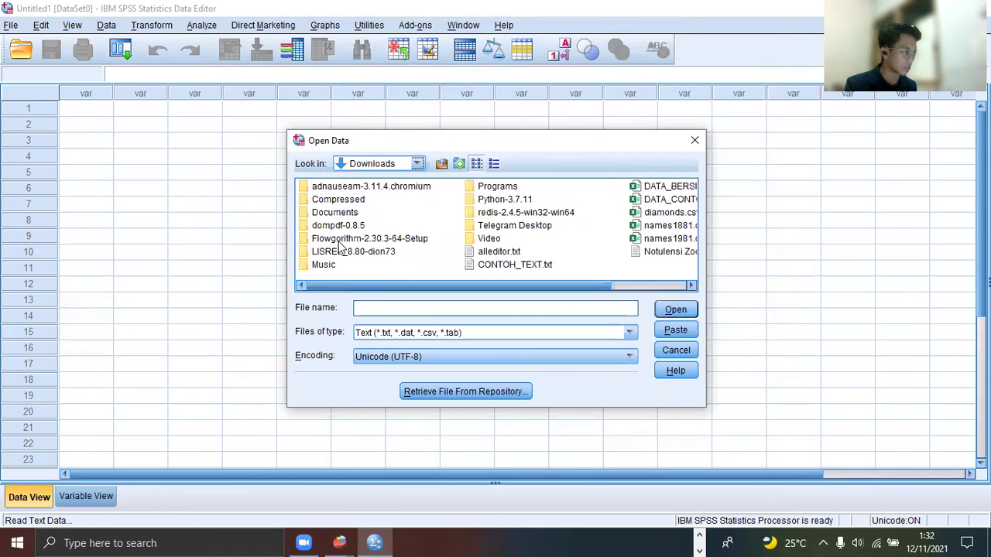
scroll(360, 283, "right", 2)
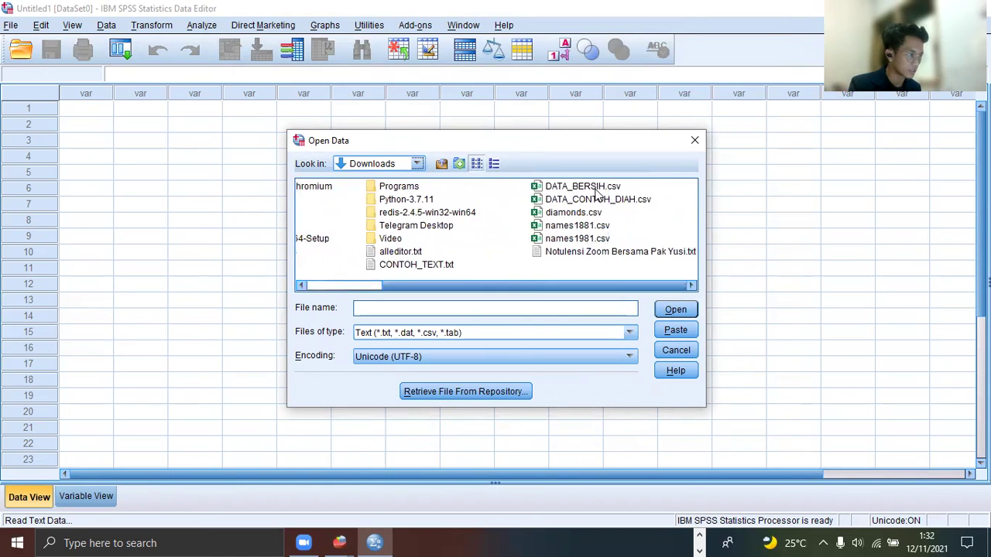
double_click(583, 187)
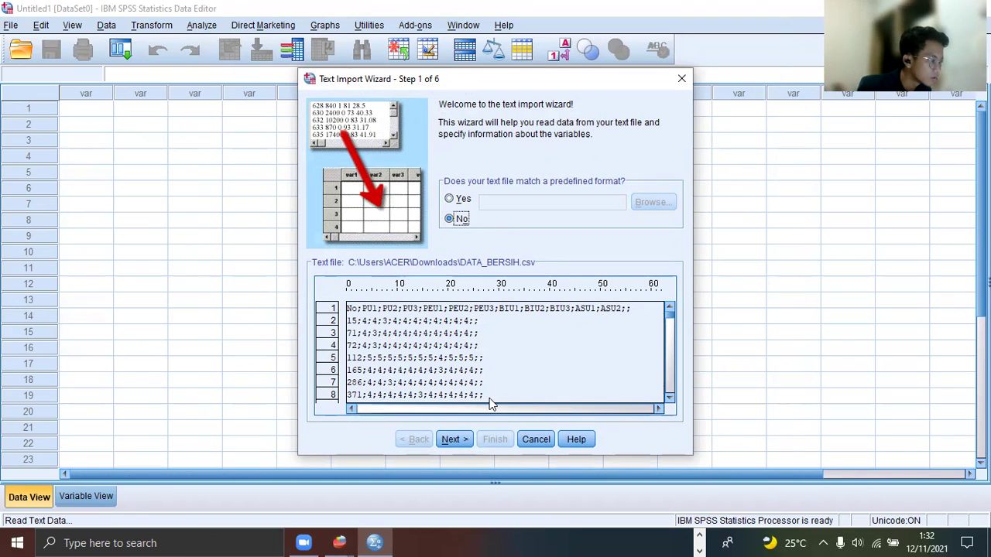
- Specify that the text file matches no predefined format, check its data preview, and continue to the variable arrangement settings
left_click(450, 202)
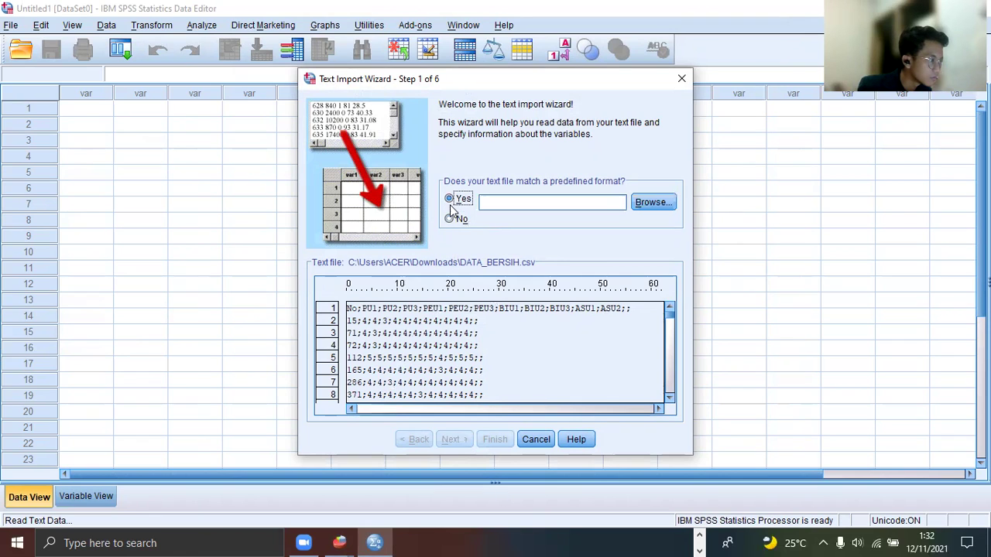
left_click(452, 219)
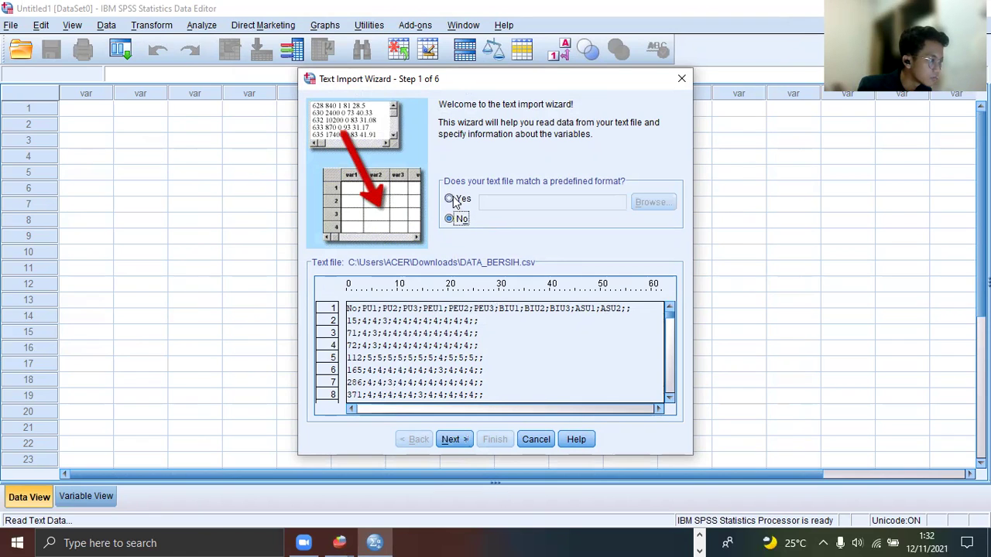
scroll(669, 339, "down", 11)
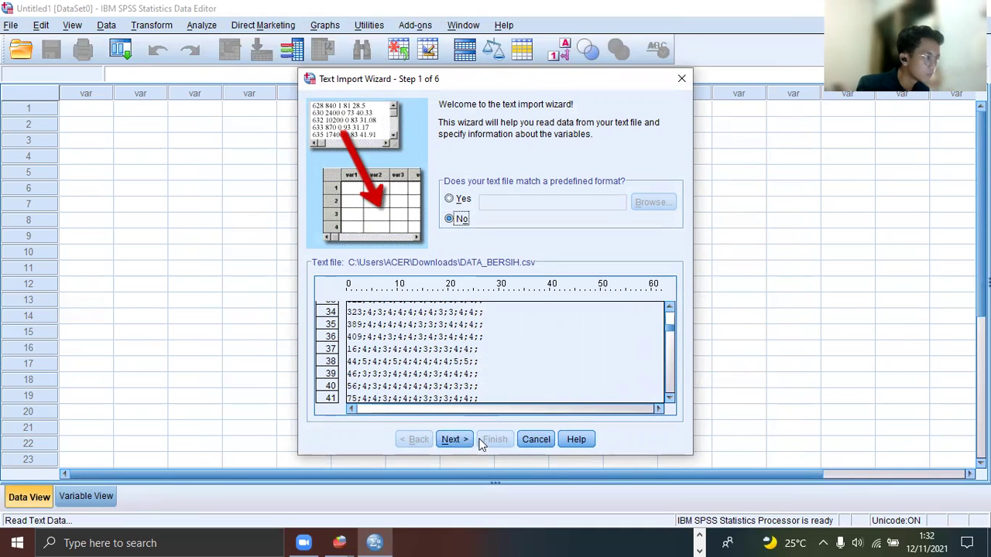
left_click(453, 440)
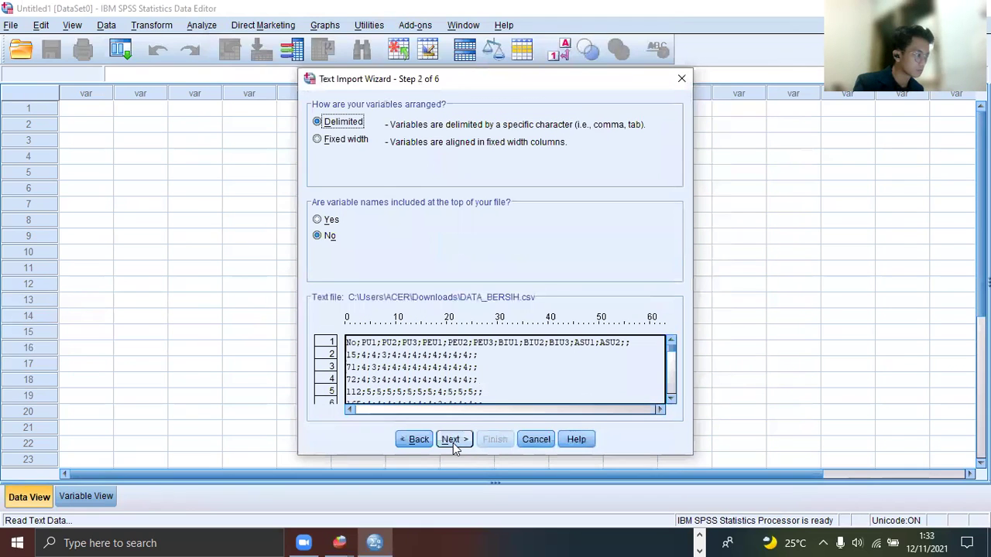
- Define the variables as delimited, with variable names included at the top of the file, and continue to the case settings
left_click(348, 144)
left_click(334, 125)
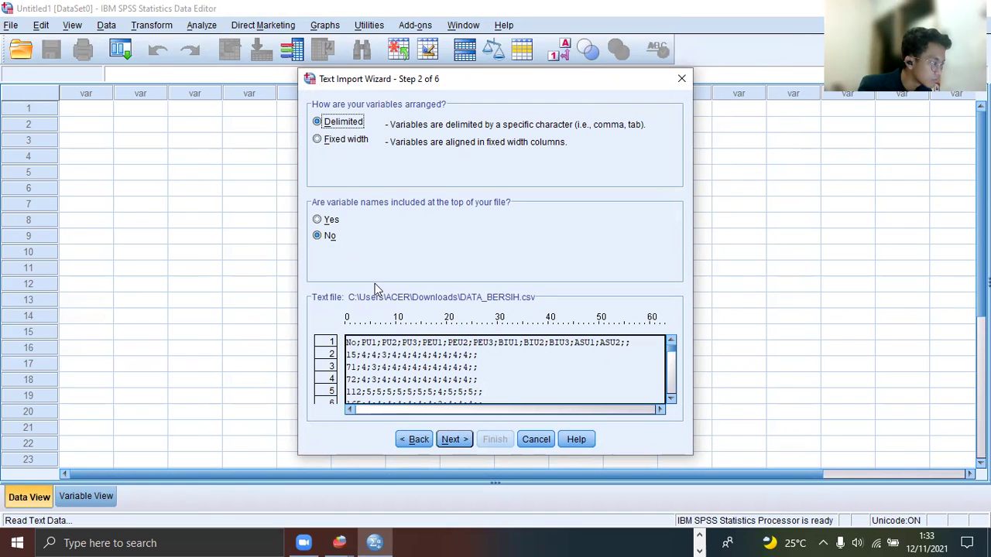
left_click(329, 223)
left_click(330, 223)
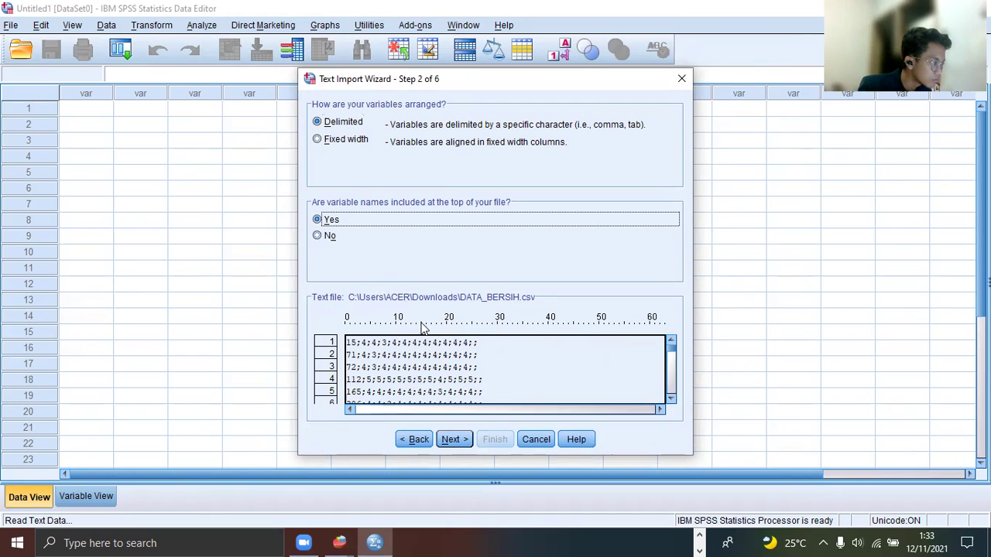
left_click(338, 142)
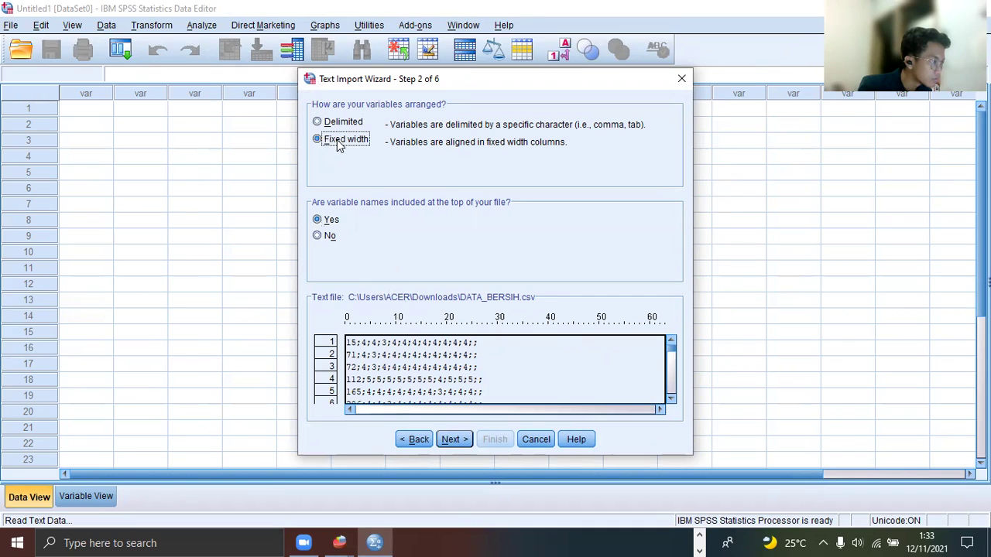
left_click(338, 126)
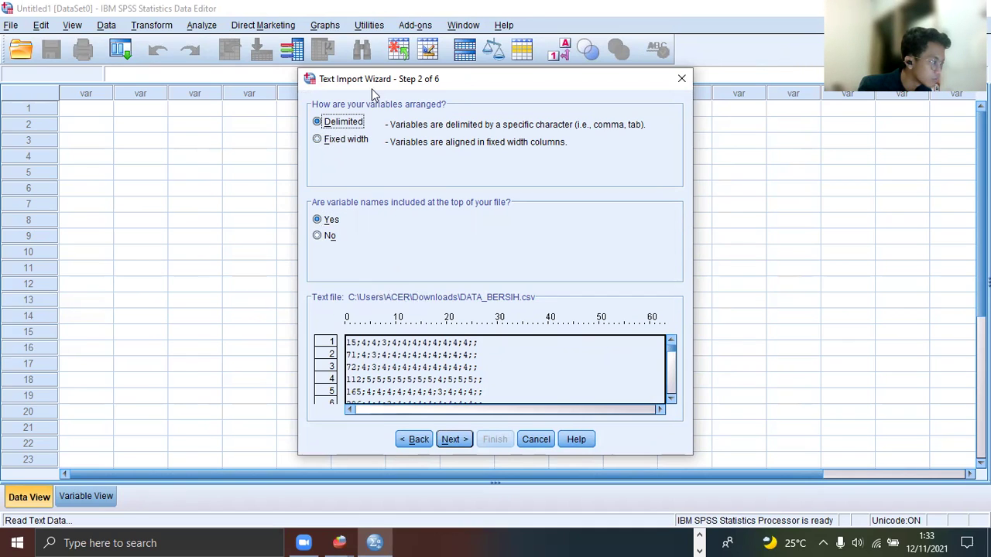
scroll(670, 382, "down", 5)
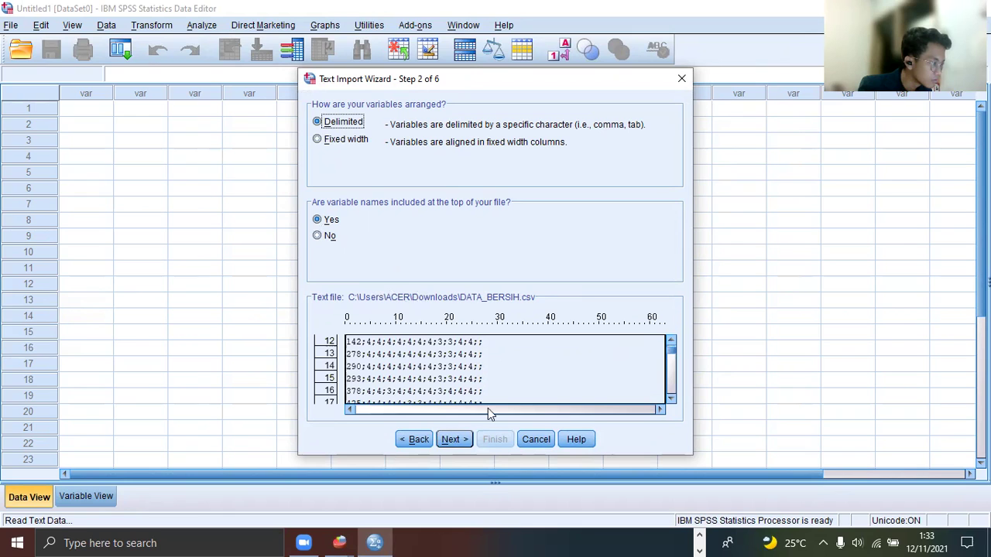
scroll(674, 377, "down", 2)
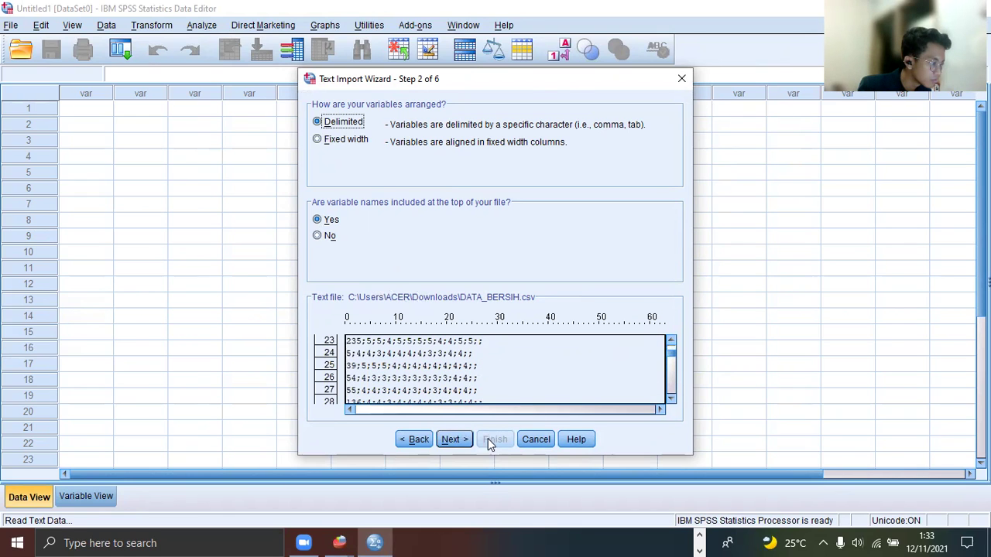
left_click(452, 440)
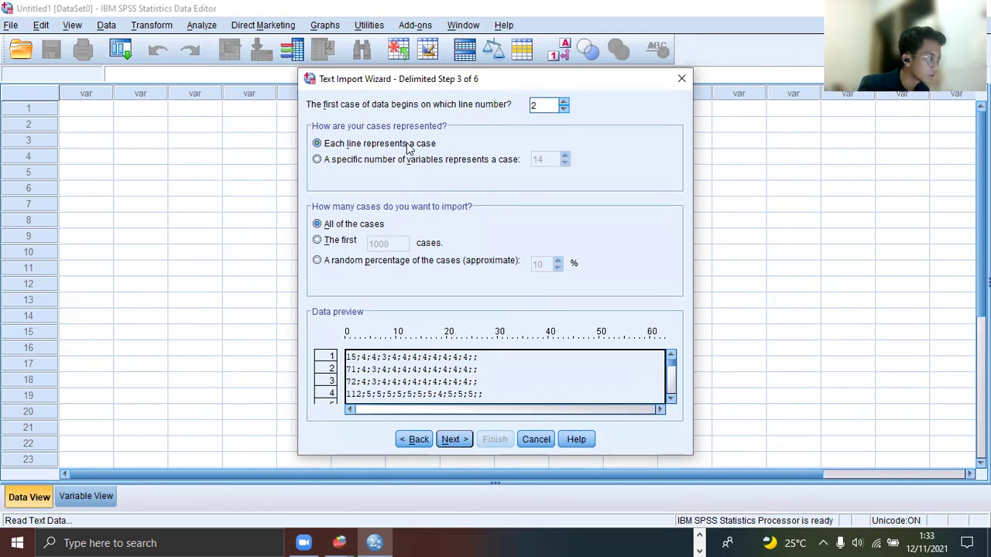
- Finish the import with all cases, one case per line, semicolon delimiters, no text qualifier, and No as a numeric variable
left_click(462, 439)
left_click_drag(446, 408, 437, 408)
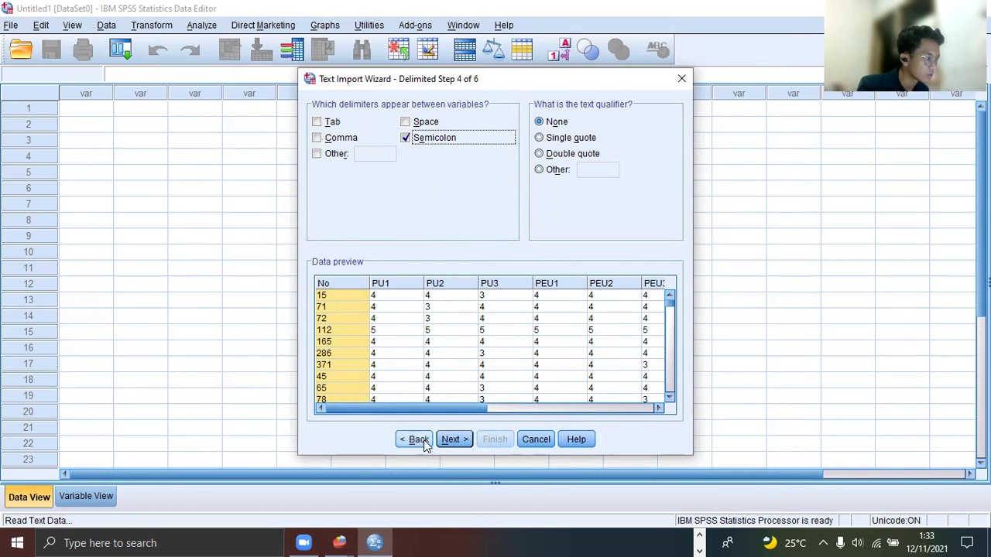
left_click(453, 441)
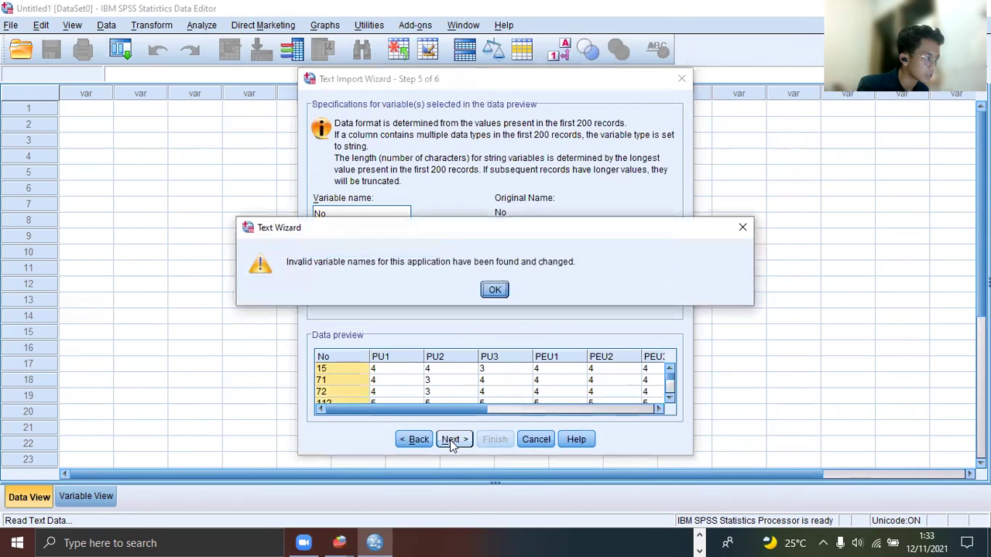
left_click(495, 291)
left_click(373, 215)
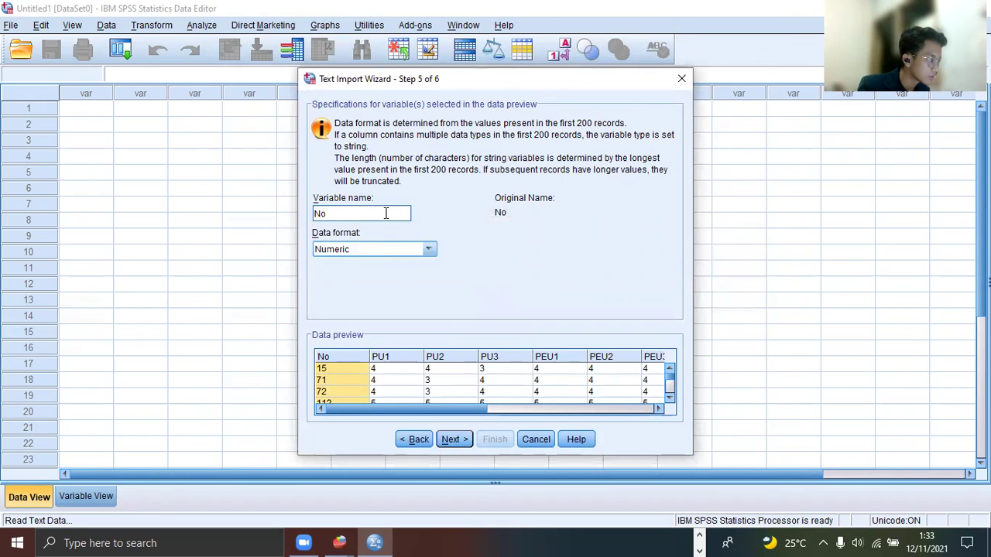
left_click(452, 439)
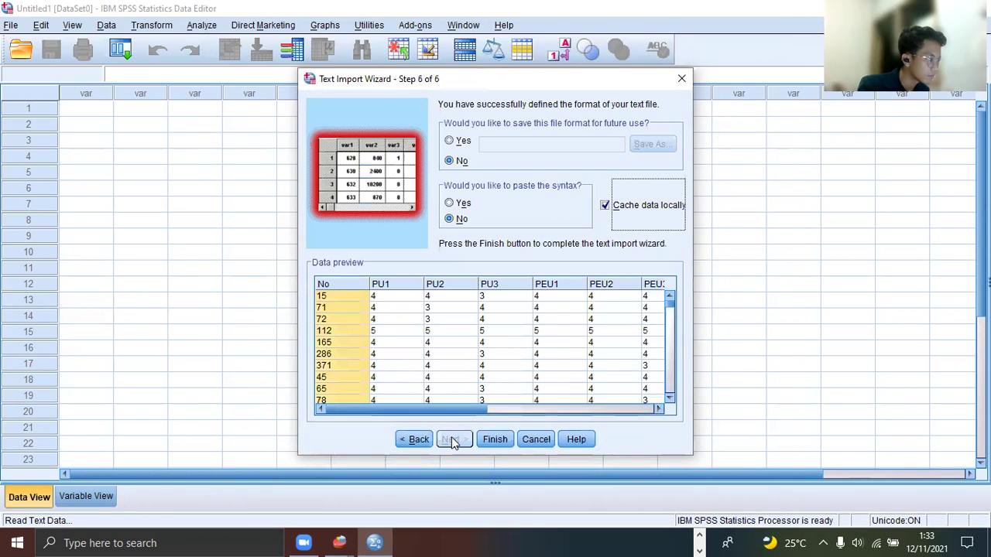
left_click(500, 443)
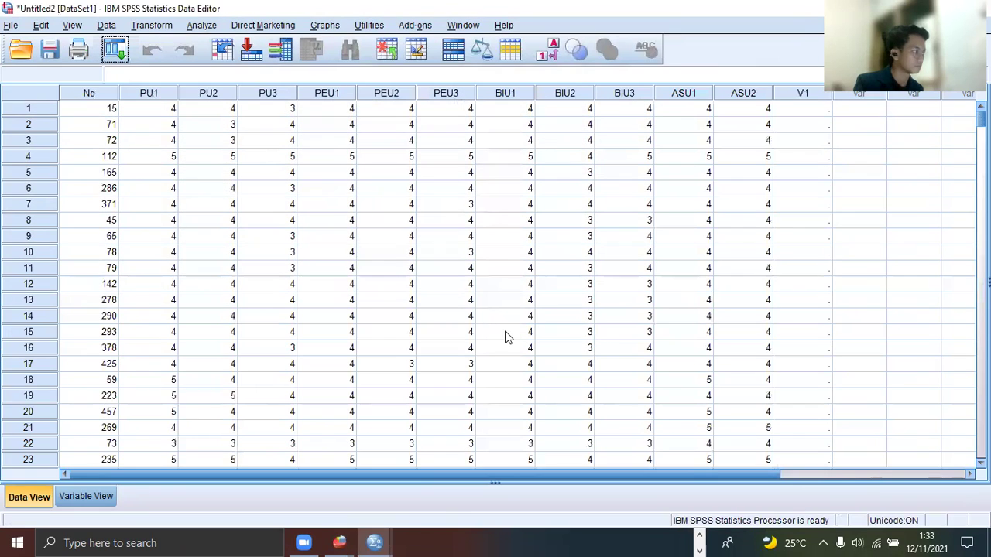
left_click(305, 194)
left_click_drag(445, 188, 568, 205)
left_click(641, 332)
left_click(678, 349)
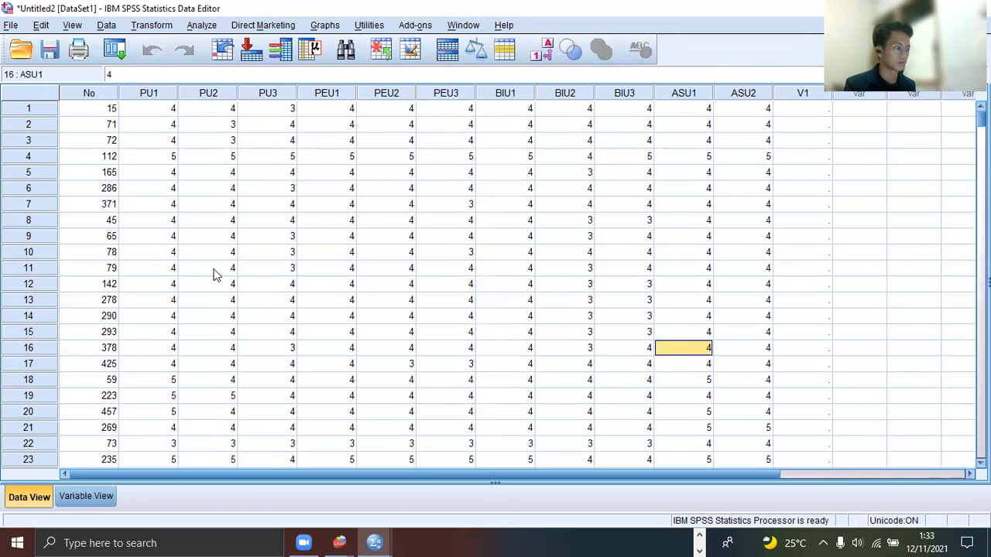
left_click(214, 271)
- Sort the imported cases by the No column in ascending order
left_click(89, 94)
right_click(89, 98)
left_click(270, 154)
right_click(101, 95)
left_click(144, 195)
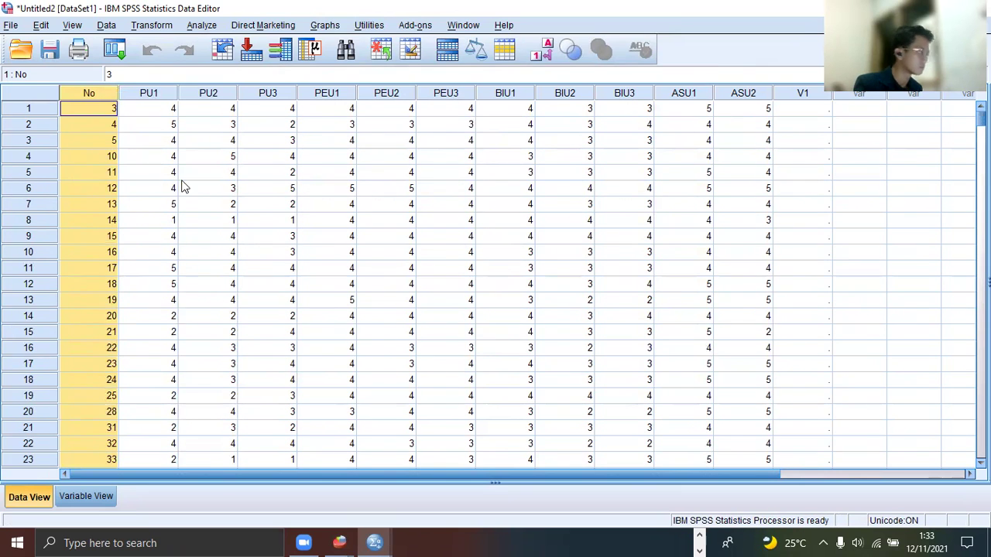
left_click(652, 380)
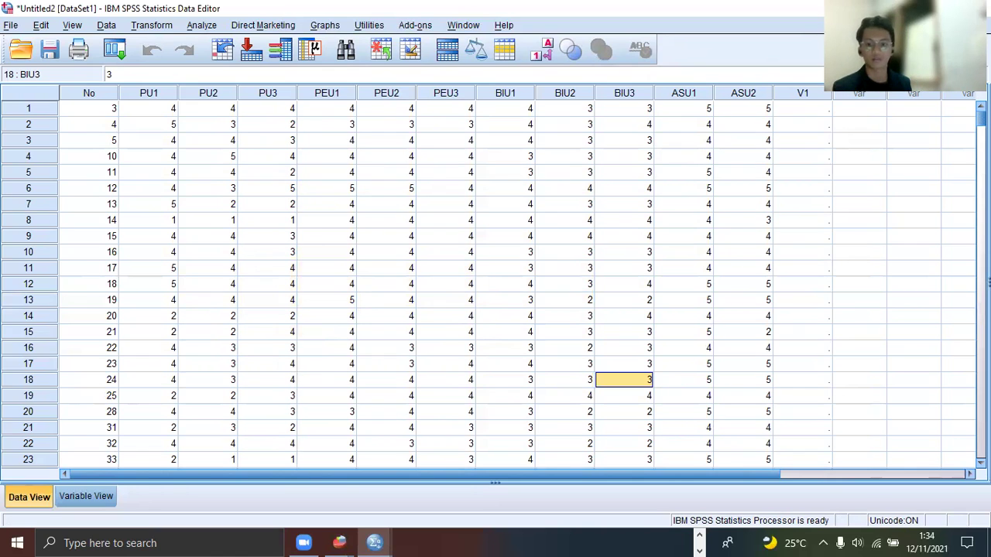
left_click_drag(154, 114, 284, 115)
left_click_drag(190, 161, 253, 159)
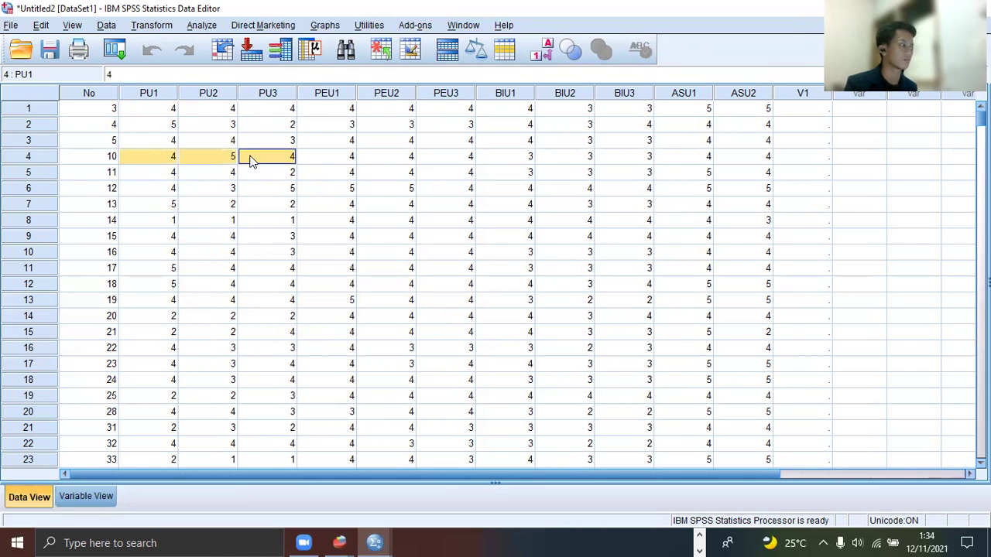
- Set up a factor analysis with PU1, PU2 and PU3 as its variables
left_click(203, 27)
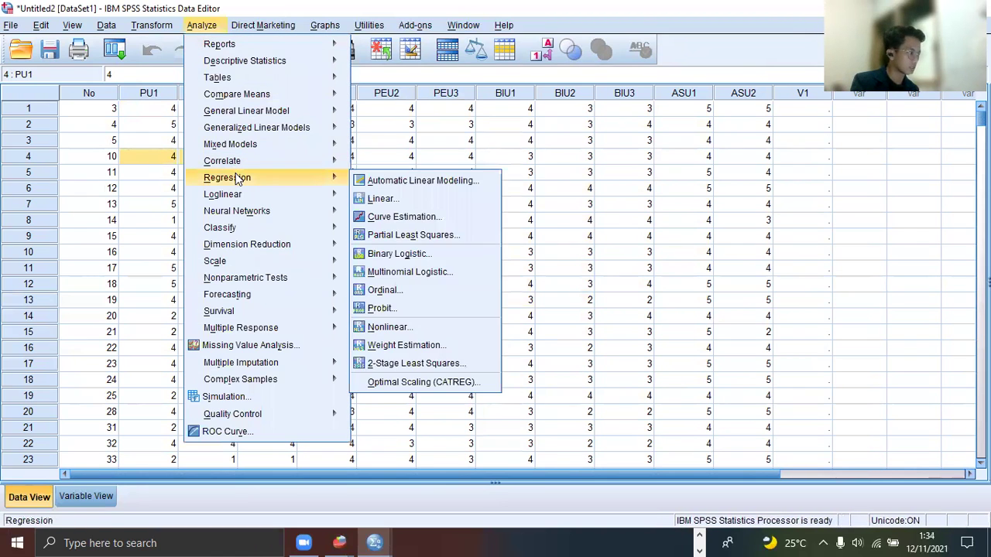
mouse_move(230, 245)
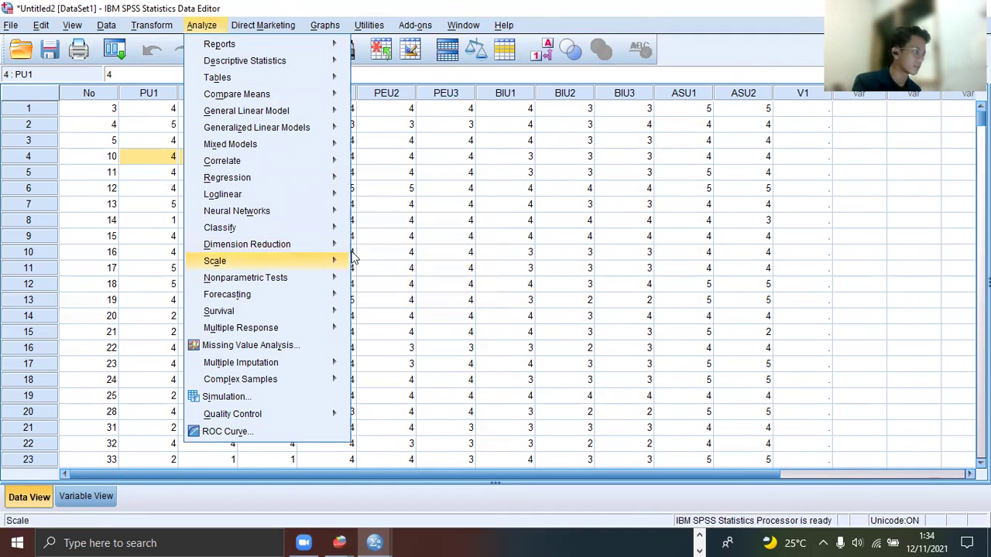
left_click(375, 248)
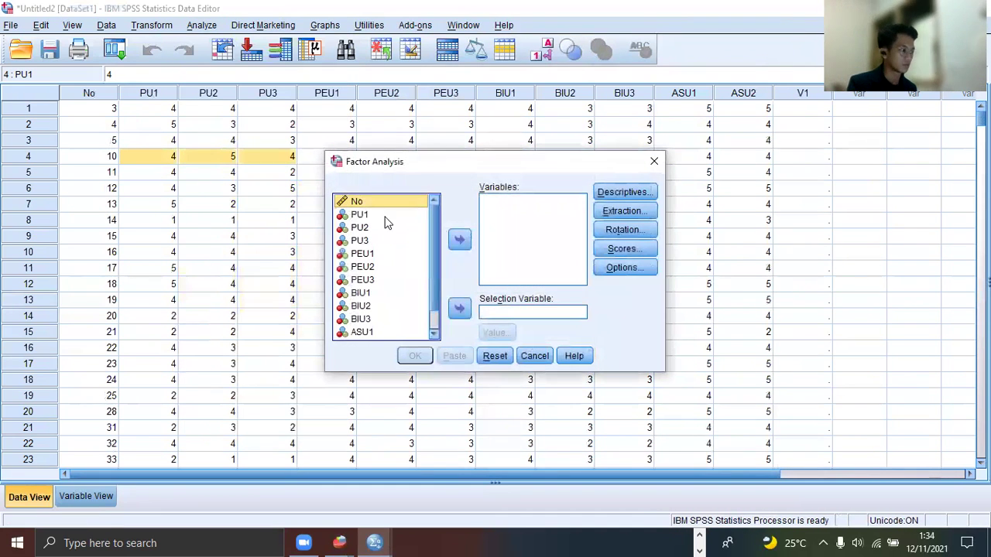
left_click(377, 215)
left_click(374, 241, "shift")
left_click(459, 239)
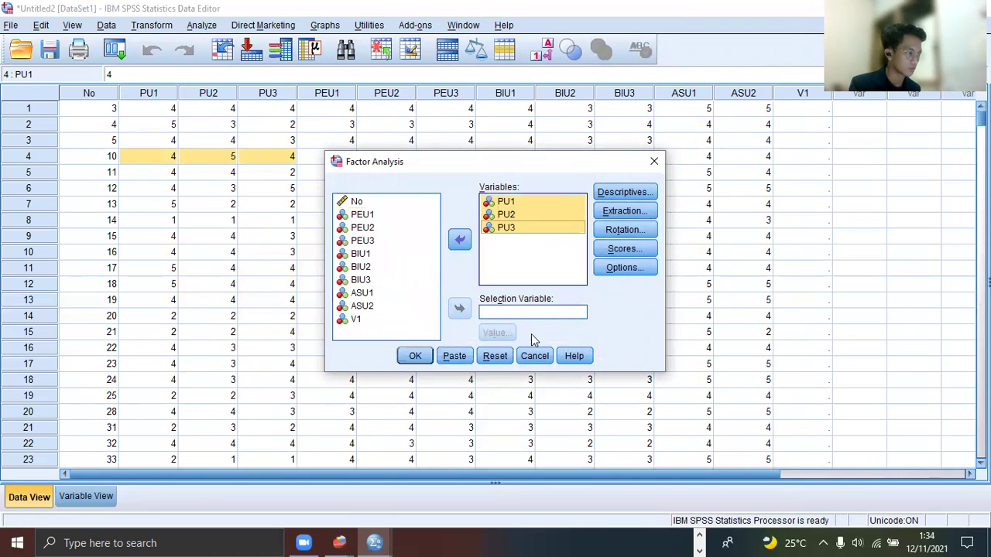
- Save the factor scores as variables using the Regression method and run the PU factor analysis
left_click(625, 248)
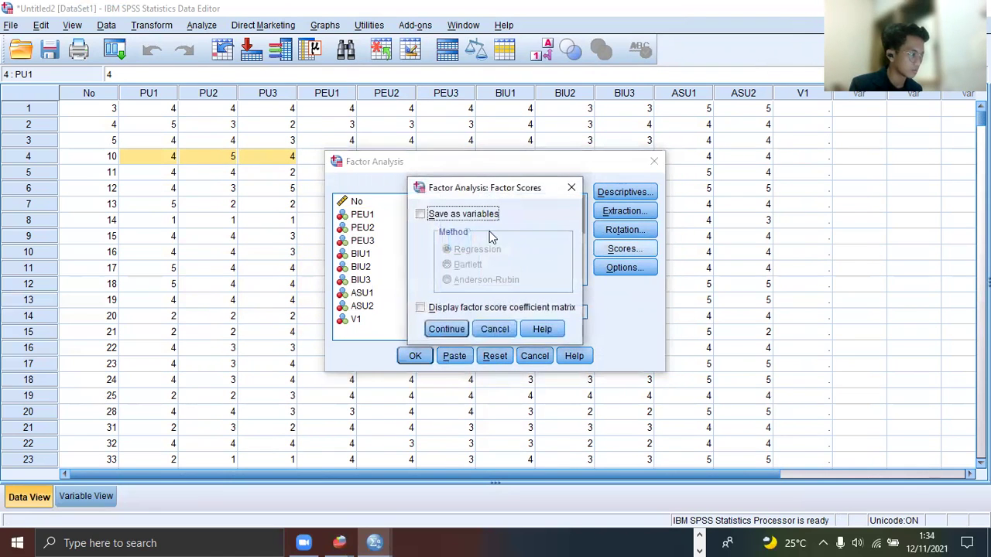
left_click(438, 214)
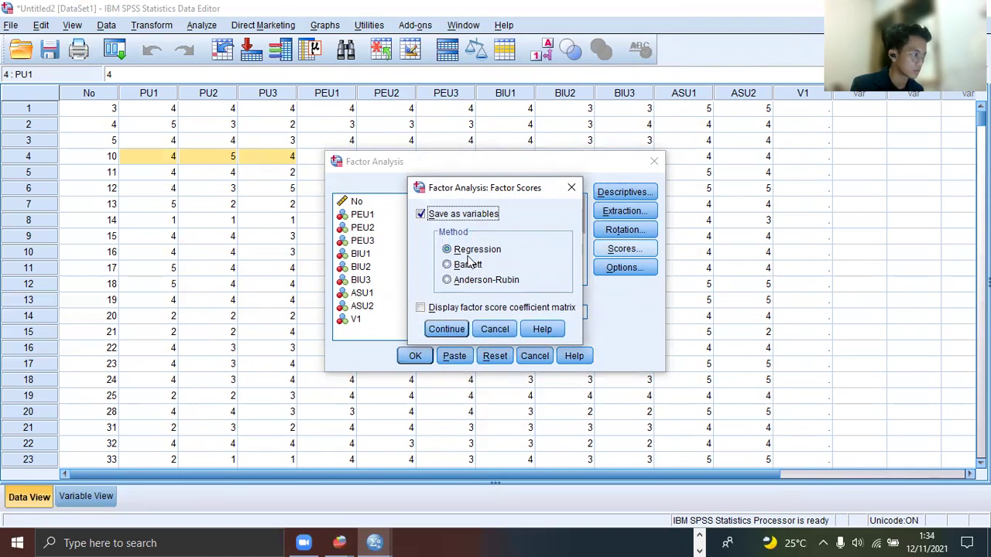
left_click(449, 331)
left_click(415, 357)
- Review the component matrix of the PU items and close the output without saving it
scroll(454, 363, "down", 5)
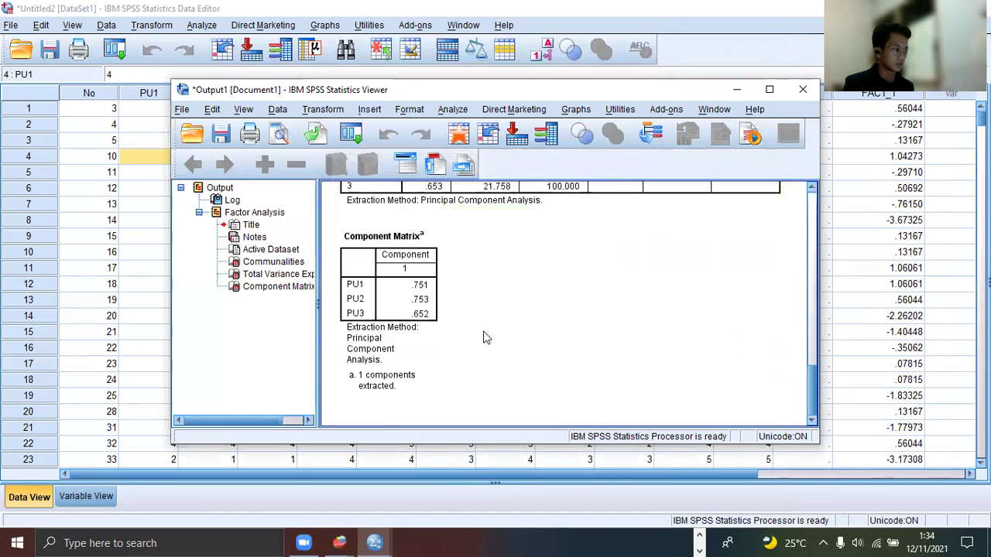
left_click(803, 89)
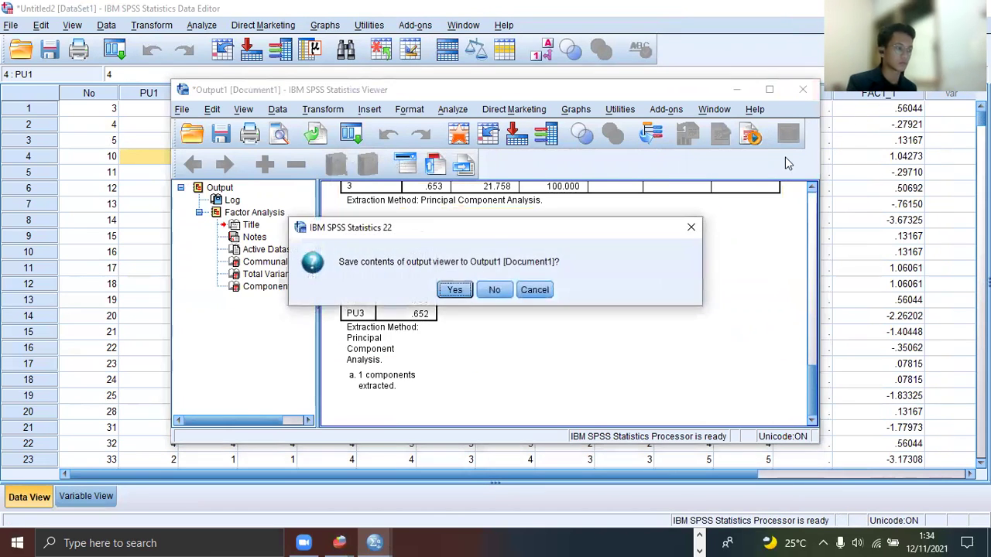
left_click(494, 289)
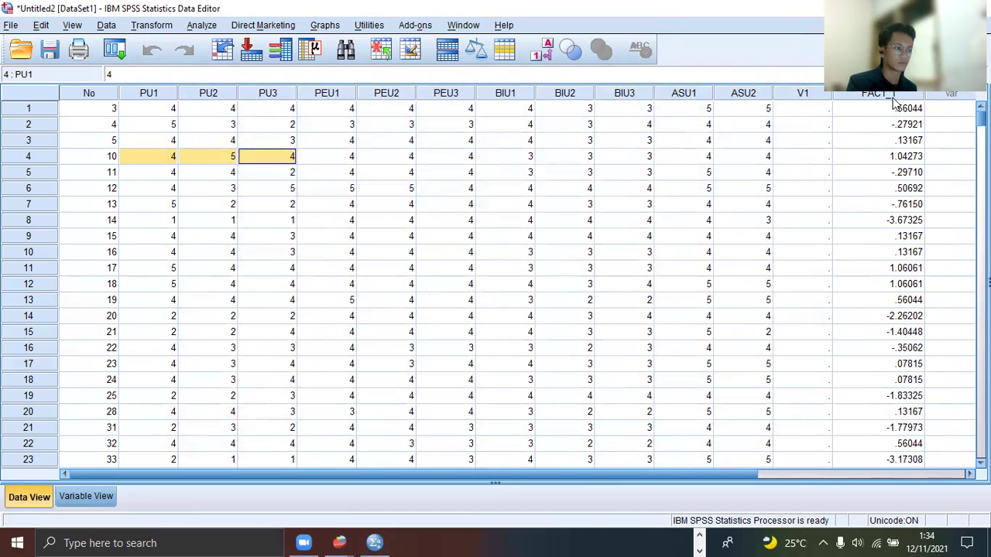
- Examine the factor score column added to the data for the PU items
left_click(894, 96)
left_click_drag(890, 267, 890, 284)
left_click_drag(890, 327, 890, 379)
left_click(805, 156)
right_click(808, 128)
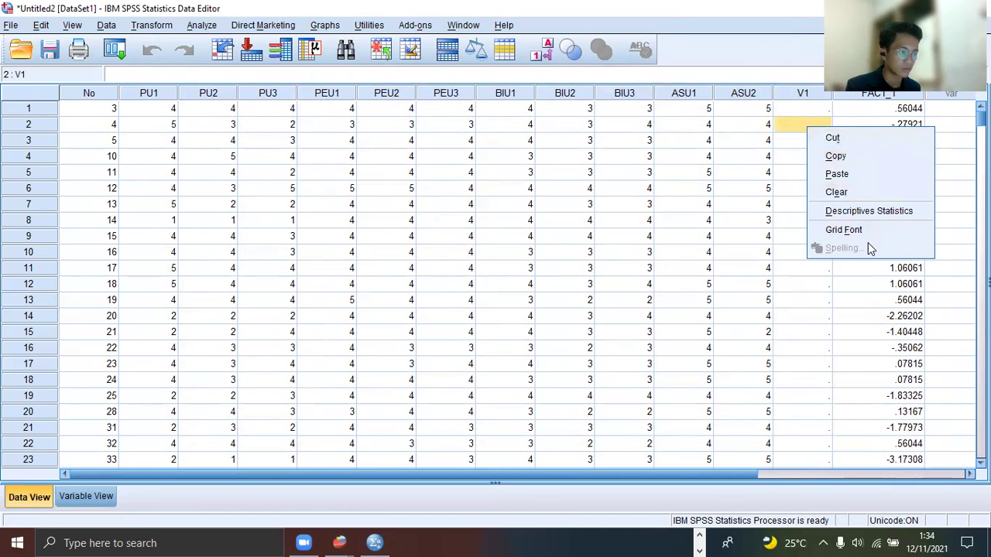
left_click(810, 95)
right_click(809, 95)
left_click(782, 219)
- Delete the empty V1 variable from the dataset's variable definitions
left_click(86, 496)
left_click(93, 284)
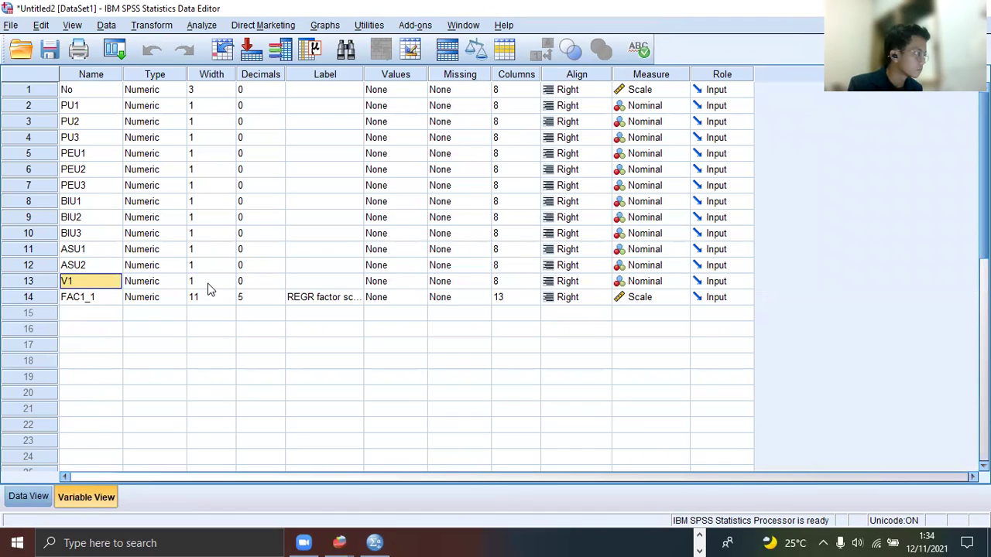
left_click(401, 285)
right_click(403, 288)
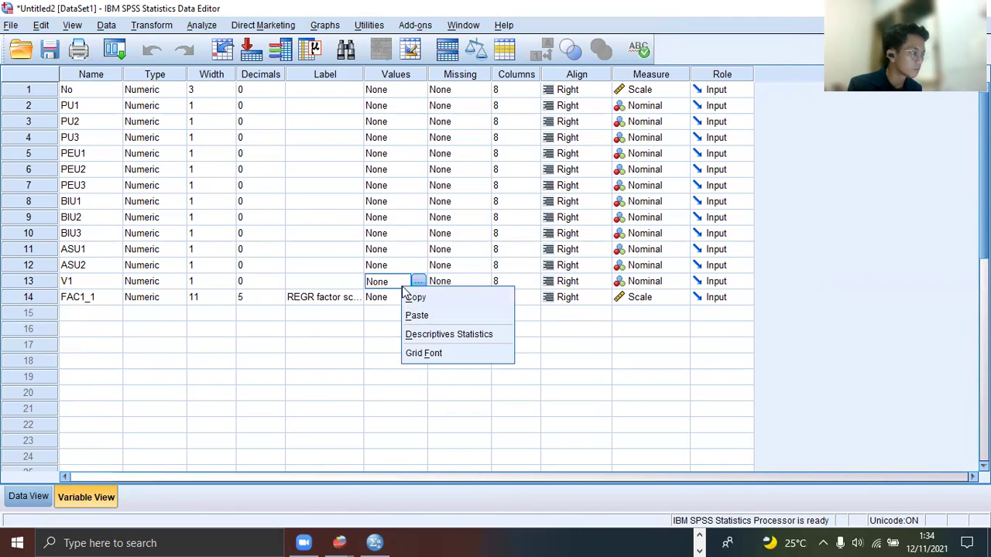
left_click(62, 300)
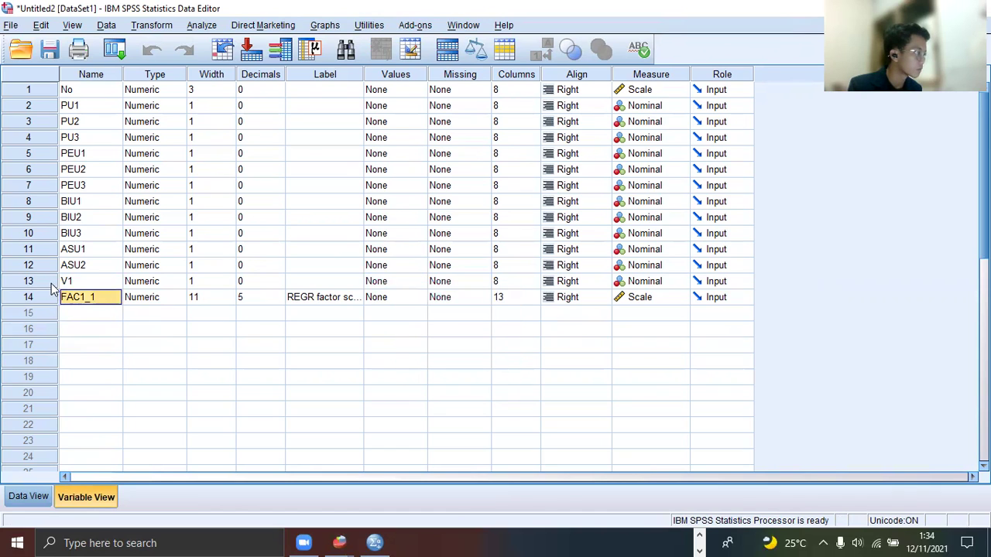
left_click(85, 283)
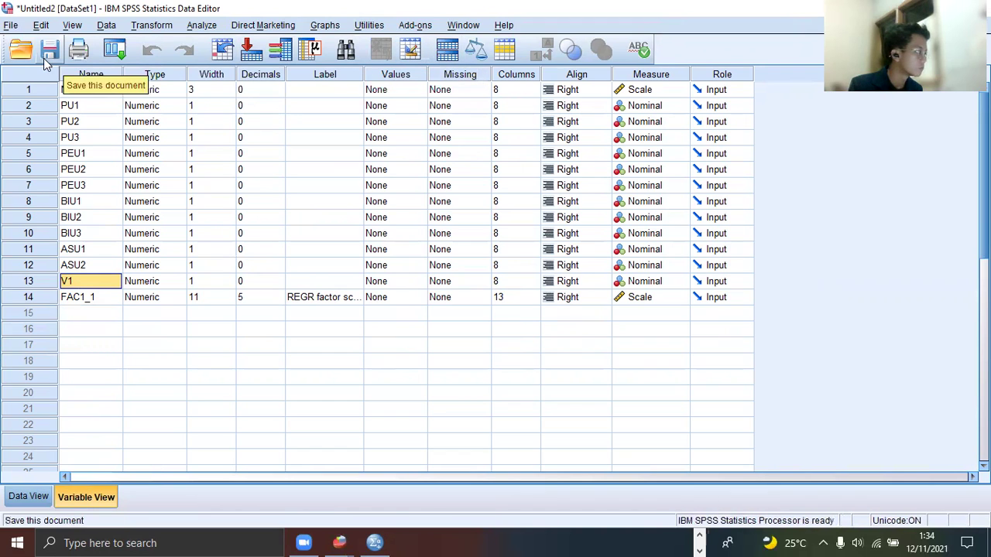
left_click(29, 283)
right_click(31, 287)
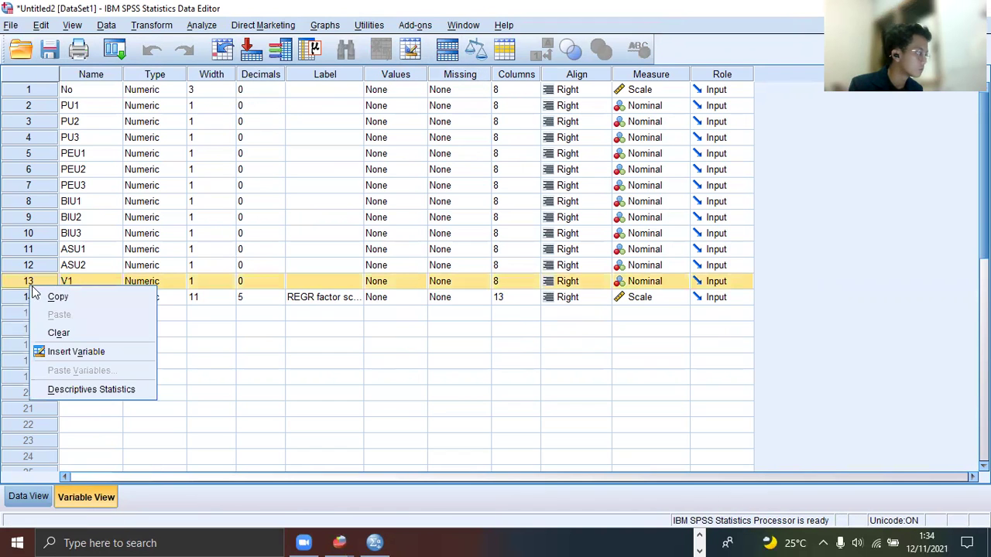
left_click(58, 332)
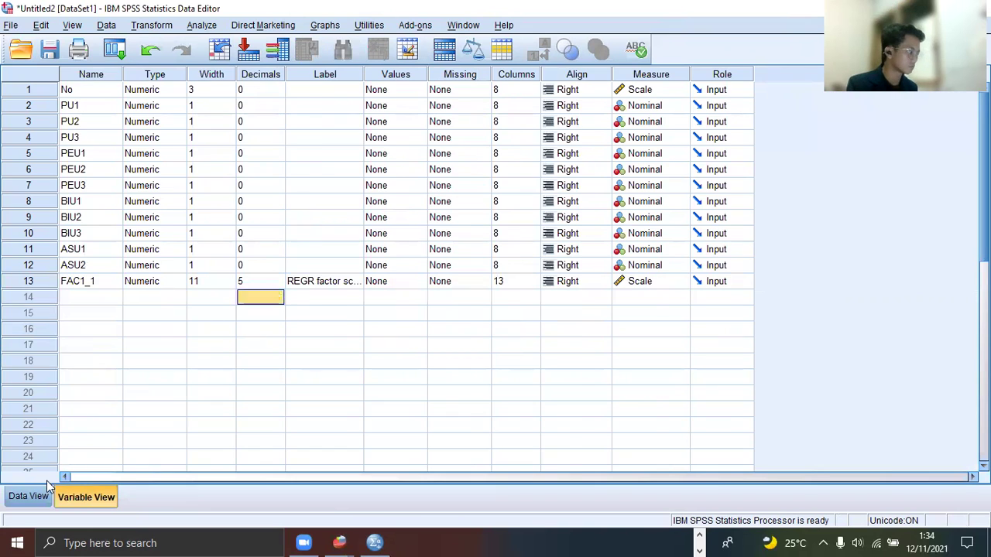
- Rename the factor score variable FAC1_1 as PU
left_click(29, 496)
left_click(77, 499)
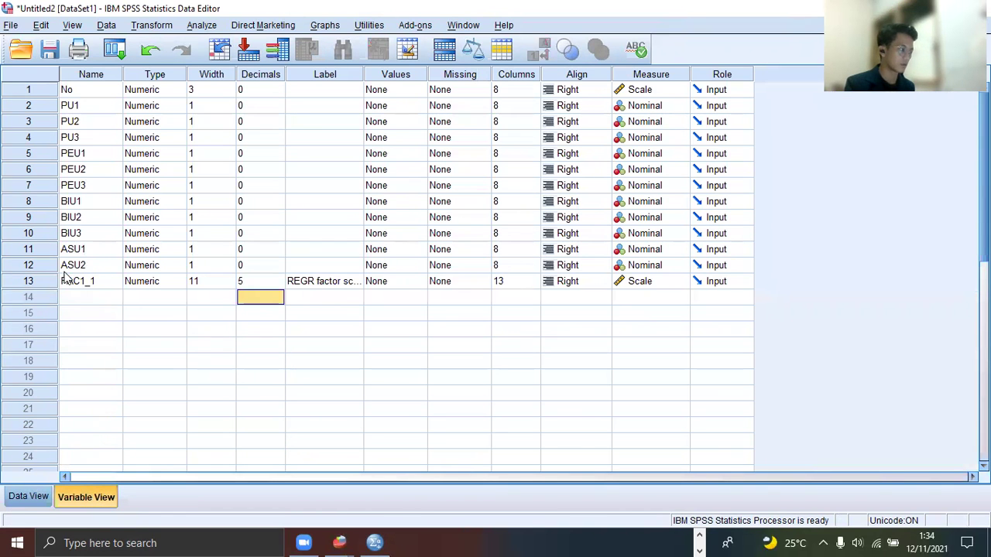
left_click(109, 285)
double_click(117, 281)
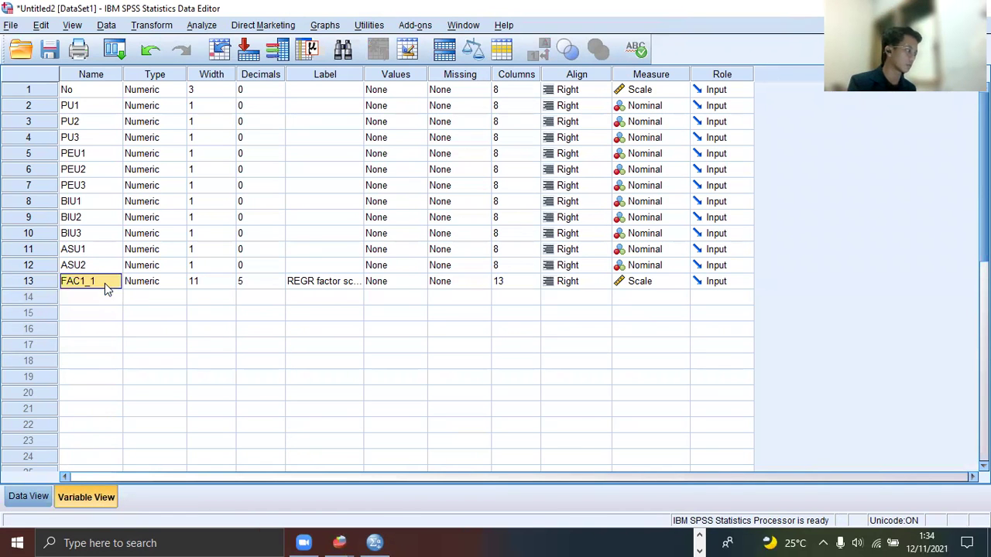
double_click(117, 281)
type("P")
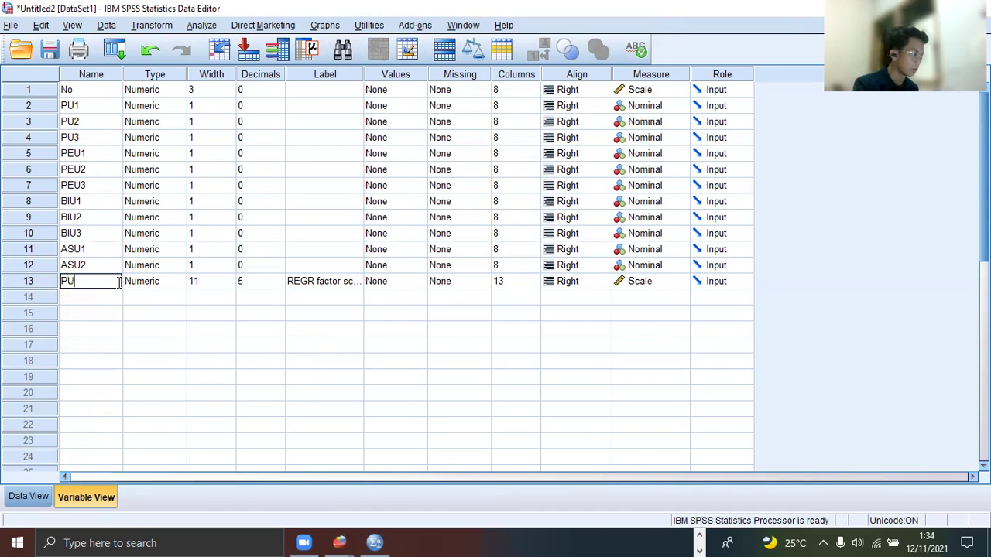
type("U")
key("Return")
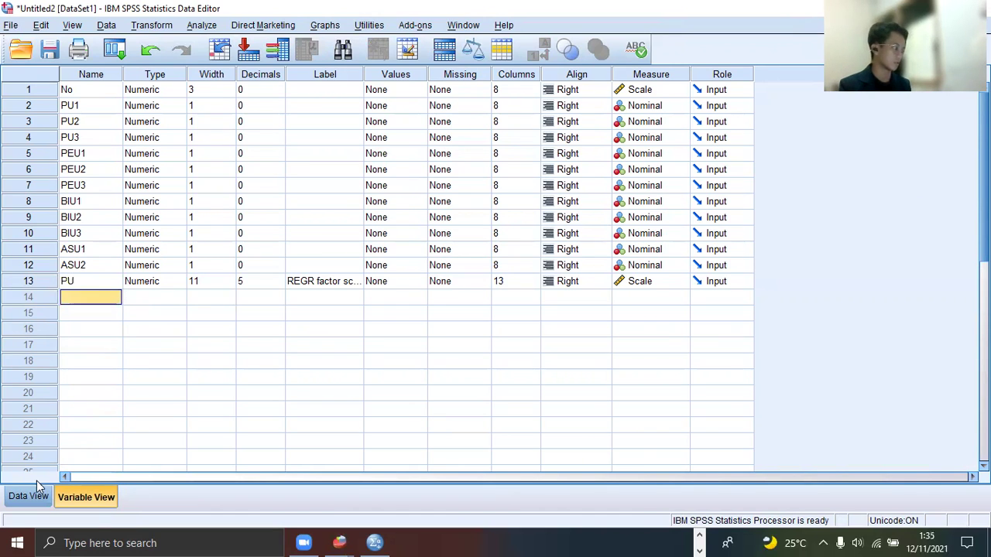
- Set up another factor analysis, replacing PU1, PU2 and PU3 with PEU1, PEU2 and PEU3
left_click_drag(86, 150, 83, 170)
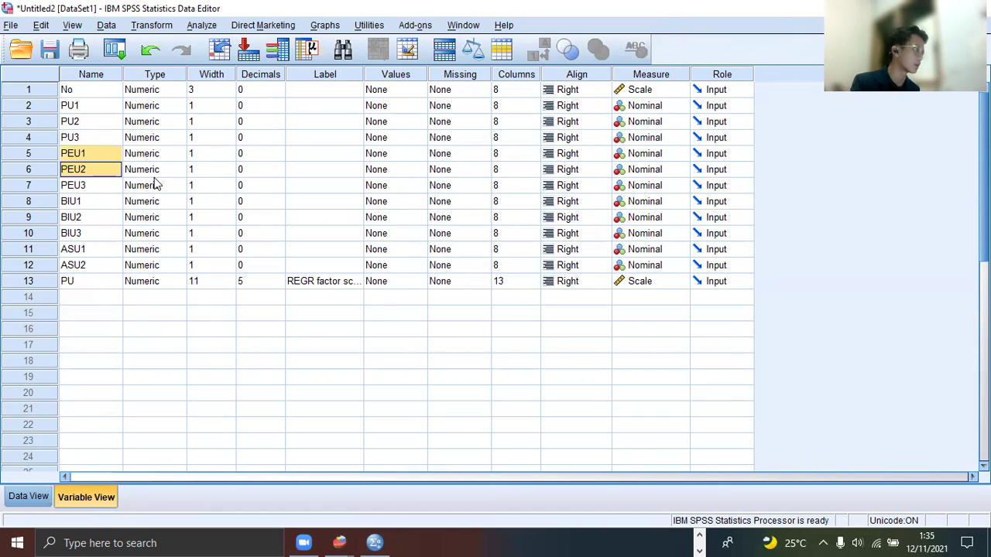
left_click(203, 25)
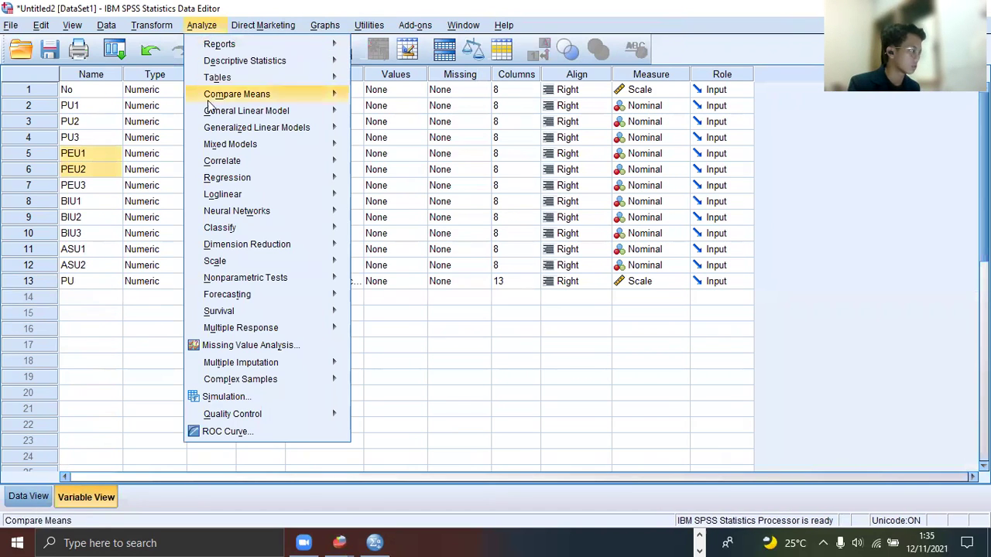
mouse_move(252, 252)
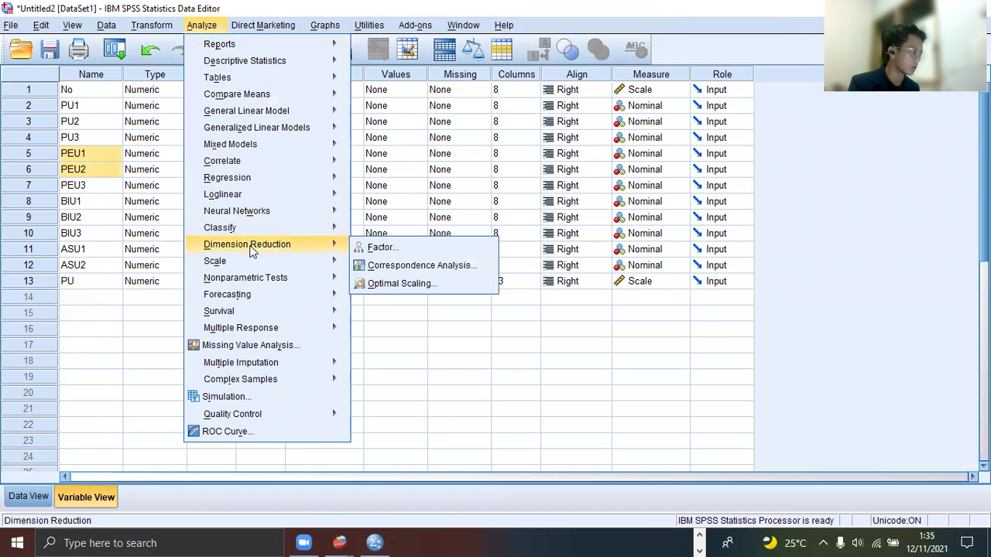
left_click(383, 247)
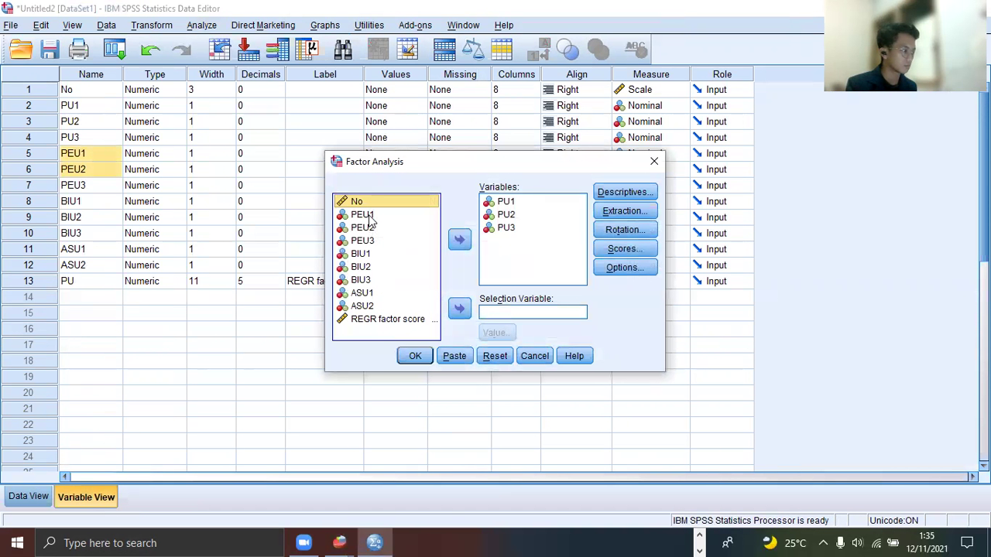
left_click(370, 217)
left_click(377, 243, "ctrl")
left_click(391, 226)
left_click(372, 215)
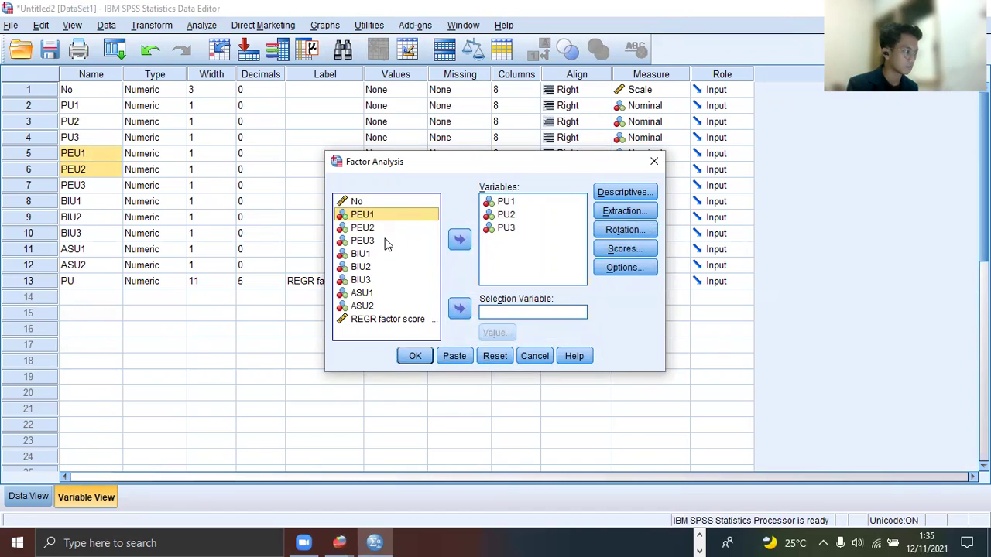
left_click(391, 240, "shift")
left_click(459, 240)
left_click(505, 227)
left_click(506, 201, "shift")
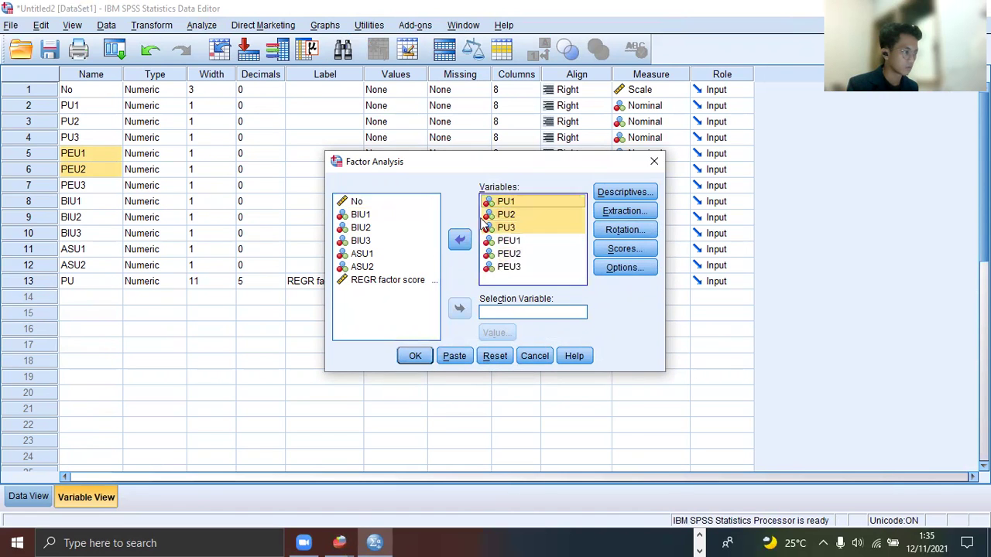
left_click(459, 240)
- Run the PEU factor analysis and close its output without saving
left_click(415, 356)
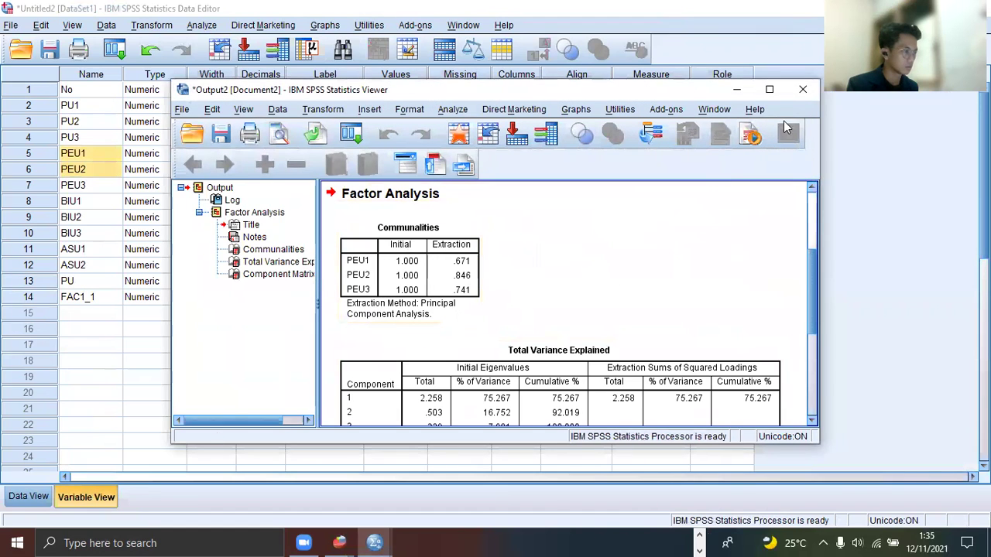
left_click(803, 89)
left_click(494, 290)
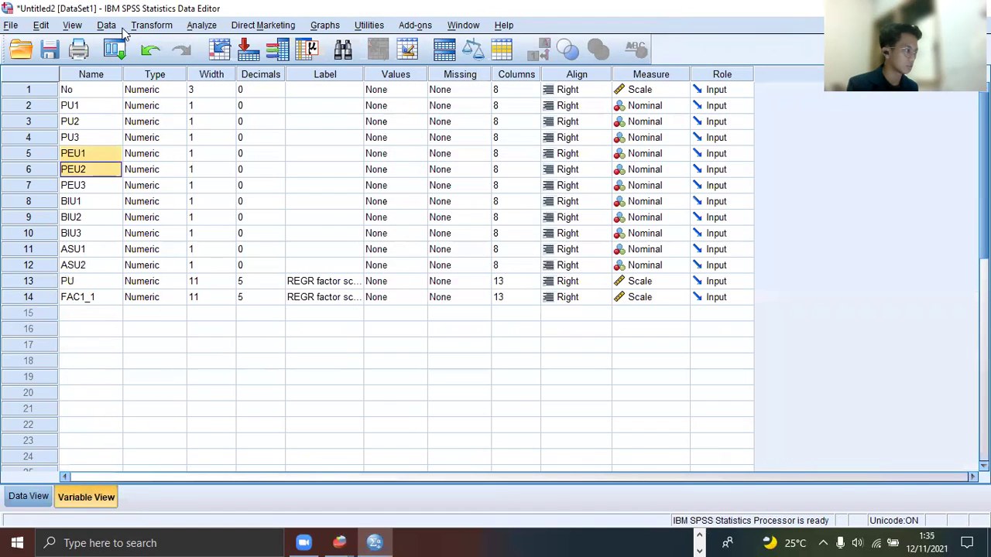
- Set up a factor analysis of BIU1, BIU2 and BIU3 in place of the three PEU items
left_click(192, 26)
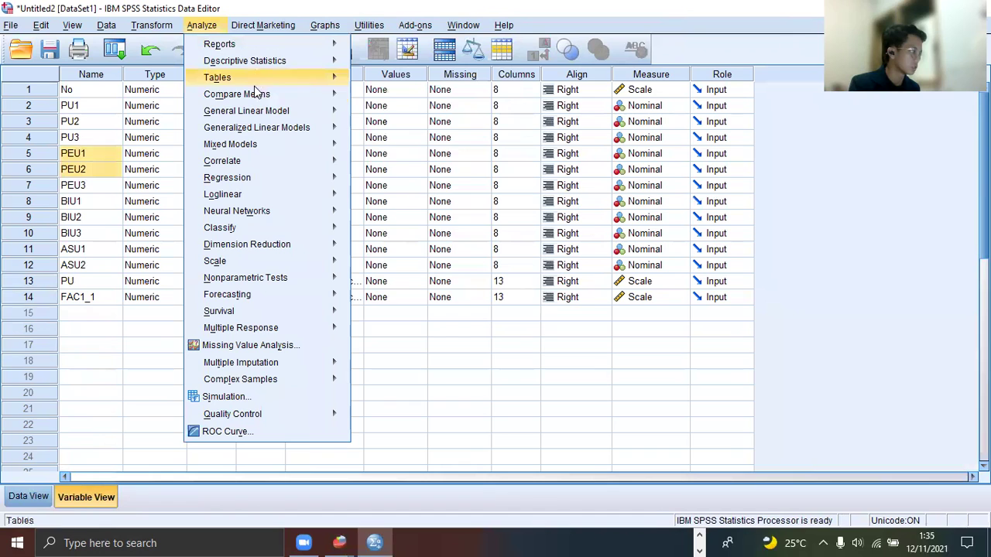
mouse_move(287, 245)
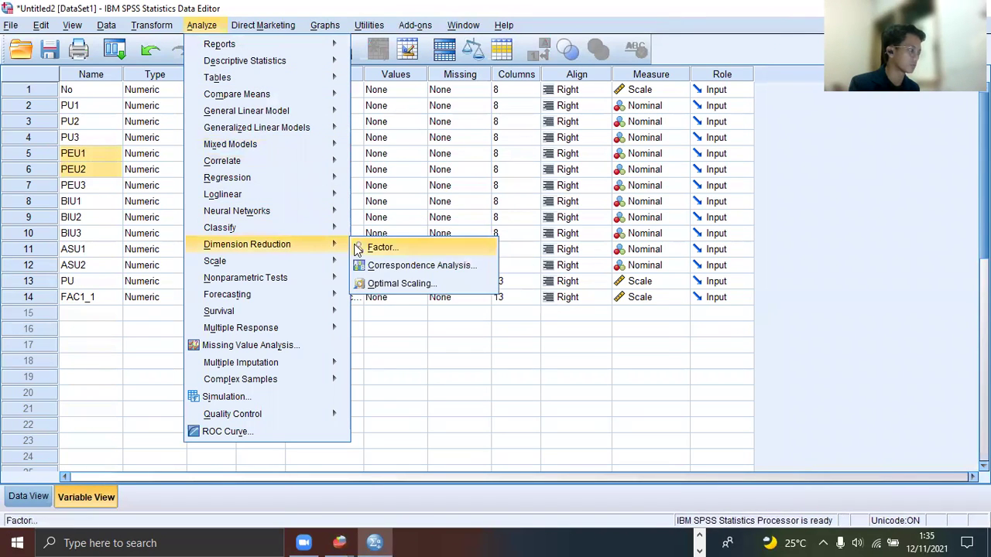
left_click(379, 247)
left_click(382, 215)
left_click(390, 241, "shift")
left_click(380, 253)
left_click(378, 279, "shift")
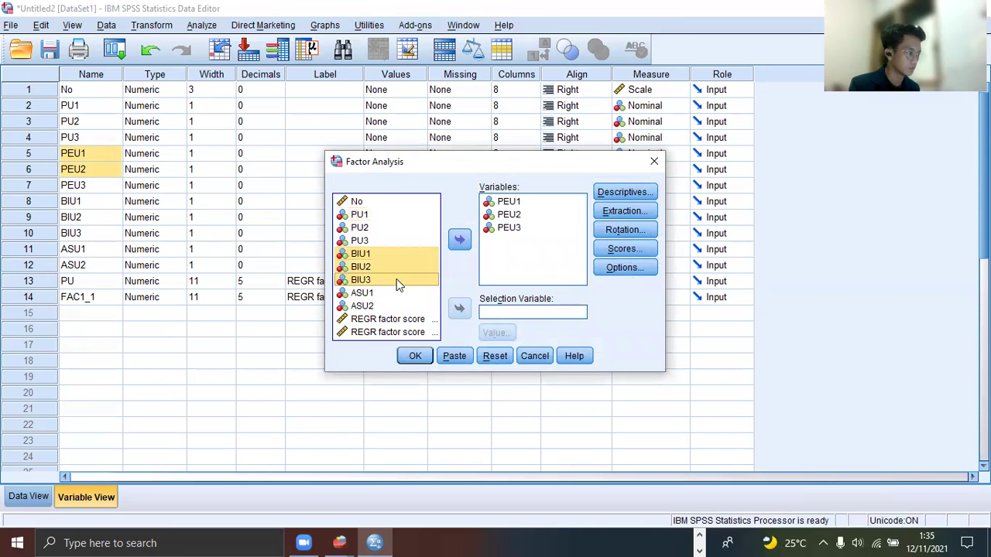
left_click(457, 242)
left_click(509, 228)
left_click(511, 201, "shift")
left_click(459, 240)
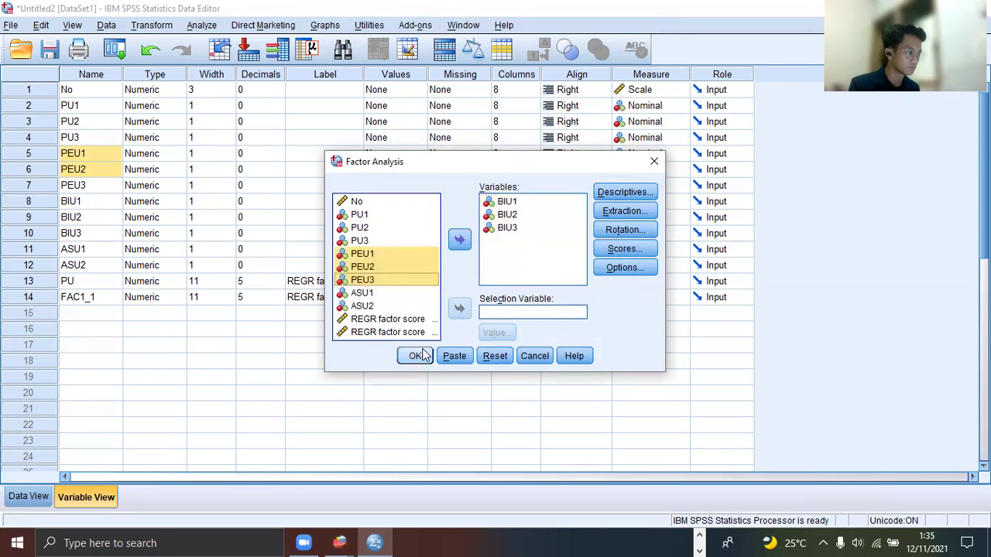
- Run the BIU factor analysis and close its output without saving
left_click(418, 355)
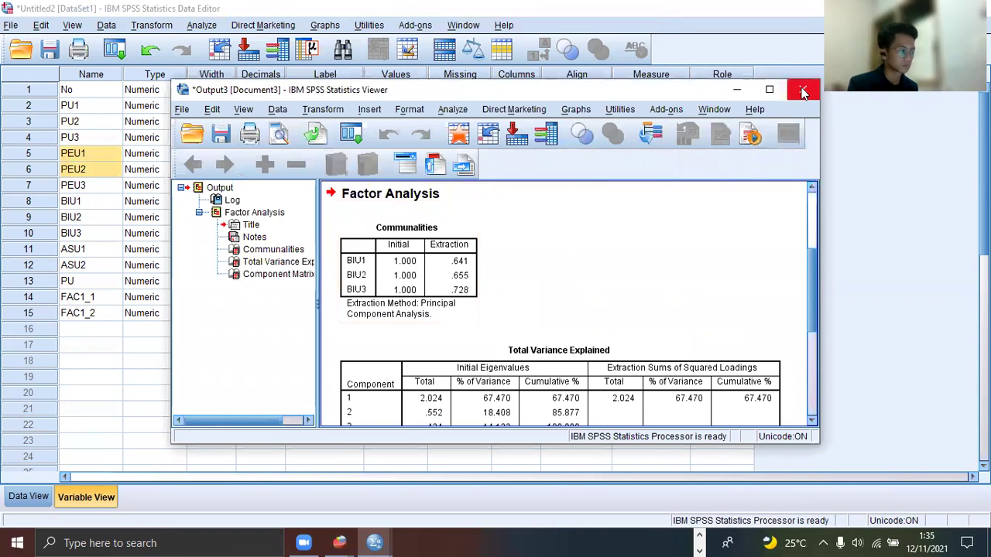
left_click(803, 92)
left_click(494, 291)
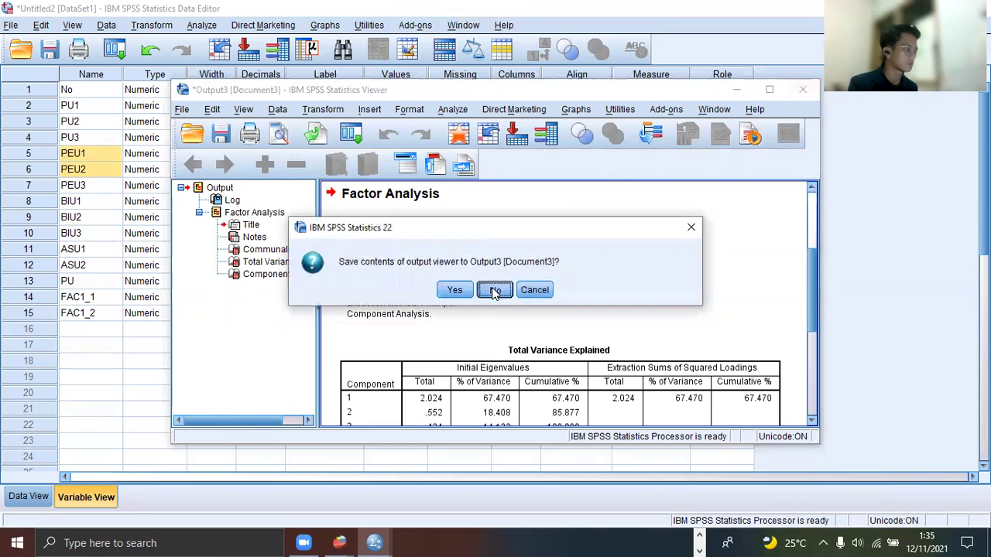
- Set up a factor analysis of ASU1 and ASU2 in place of the three BIU items
left_click(199, 25)
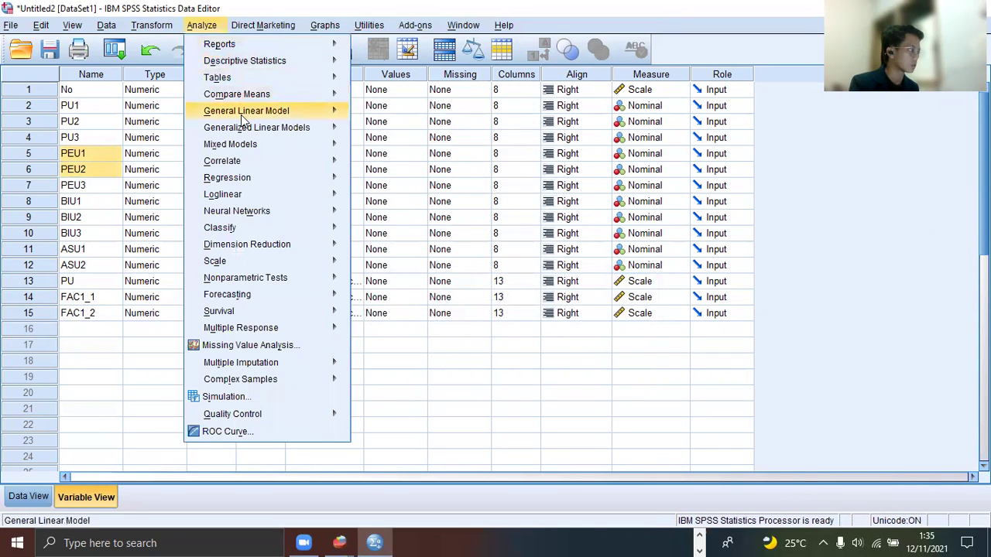
mouse_move(243, 117)
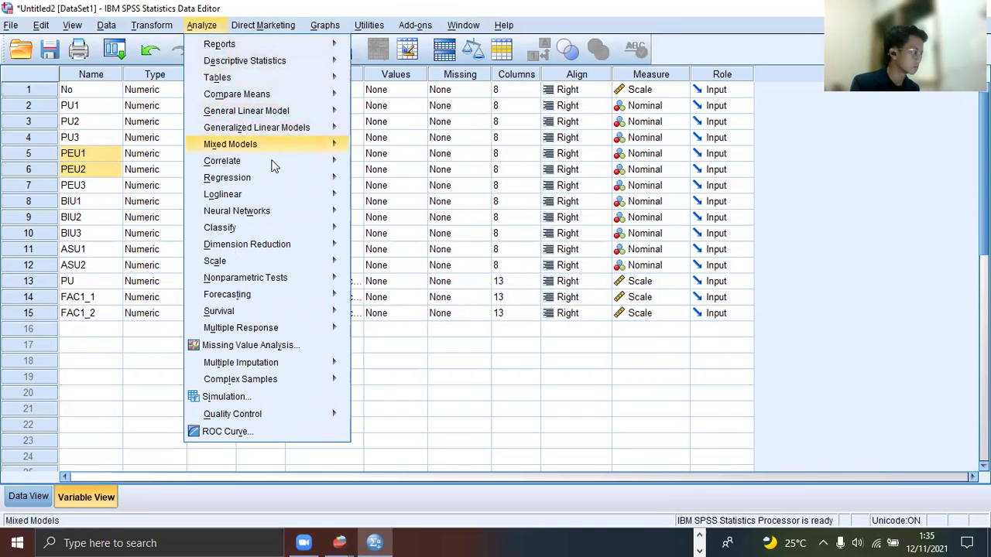
mouse_move(333, 245)
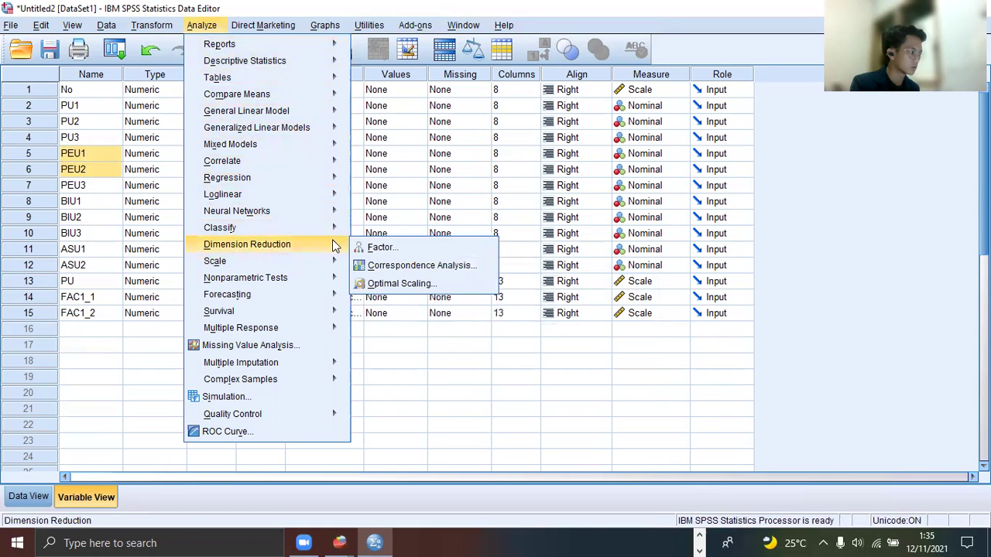
left_click(373, 245)
left_click_drag(531, 210, 527, 227)
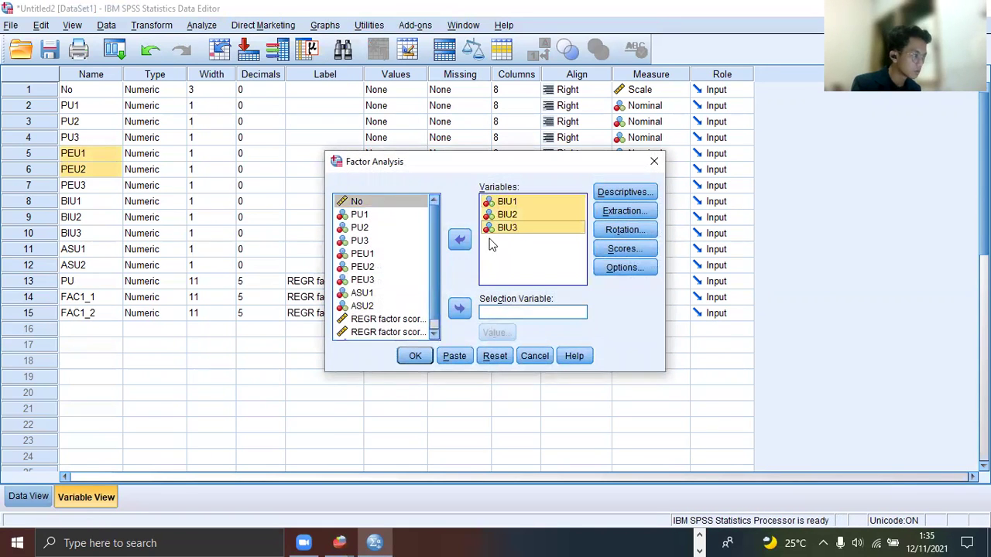
left_click(459, 240)
scroll(382, 295, "down", 2)
left_click_drag(380, 286, 380, 296)
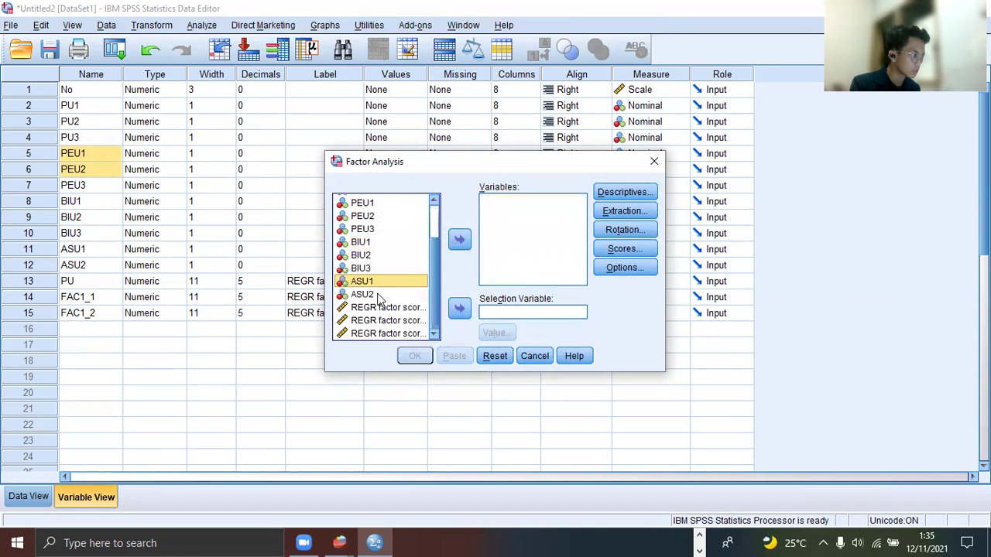
left_click(460, 241)
- Run the ASU factor analysis and close its output without saving
left_click(413, 356)
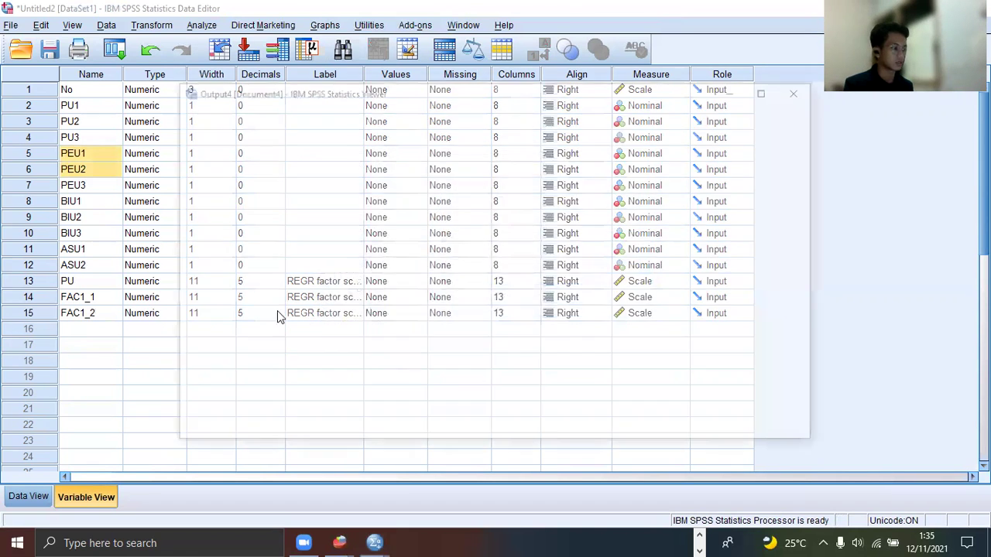
left_click(803, 89)
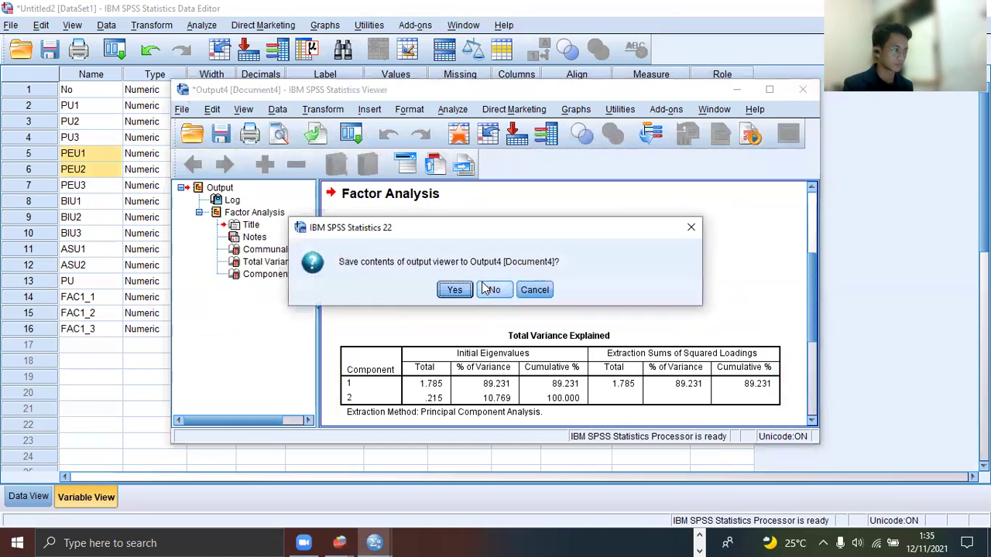
left_click(493, 289)
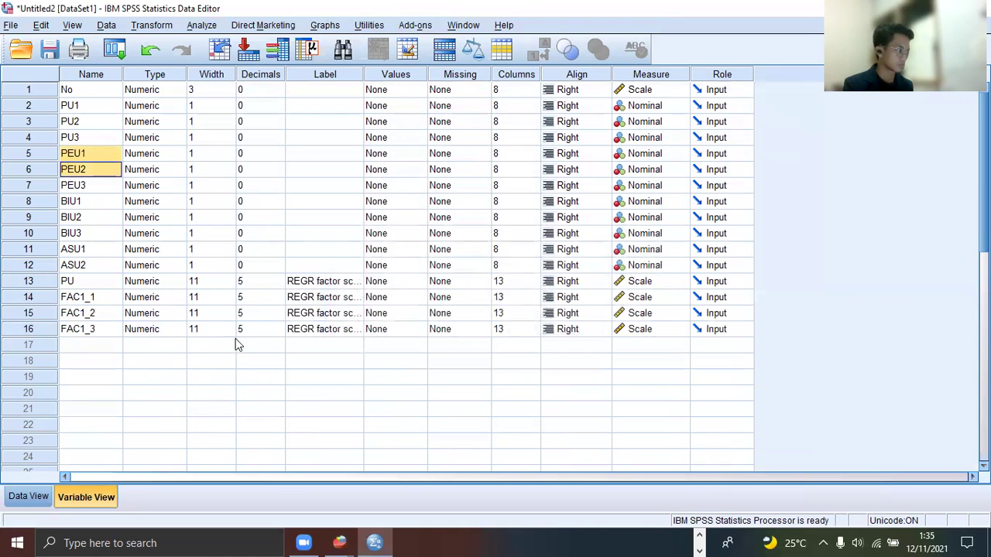
- Rename the factor score variables FAC1_1, FAC1_2 and FAC1_3 as PEU, BIU and ASU
left_click(83, 302)
double_click(122, 297)
type("PEU")
key("Return")
double_click(109, 313)
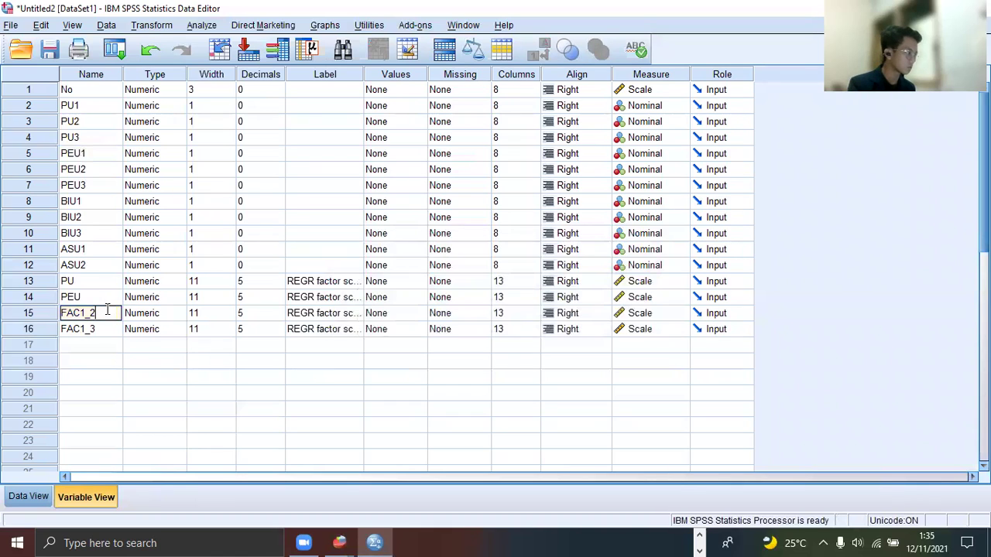
type("BIU")
key("Return")
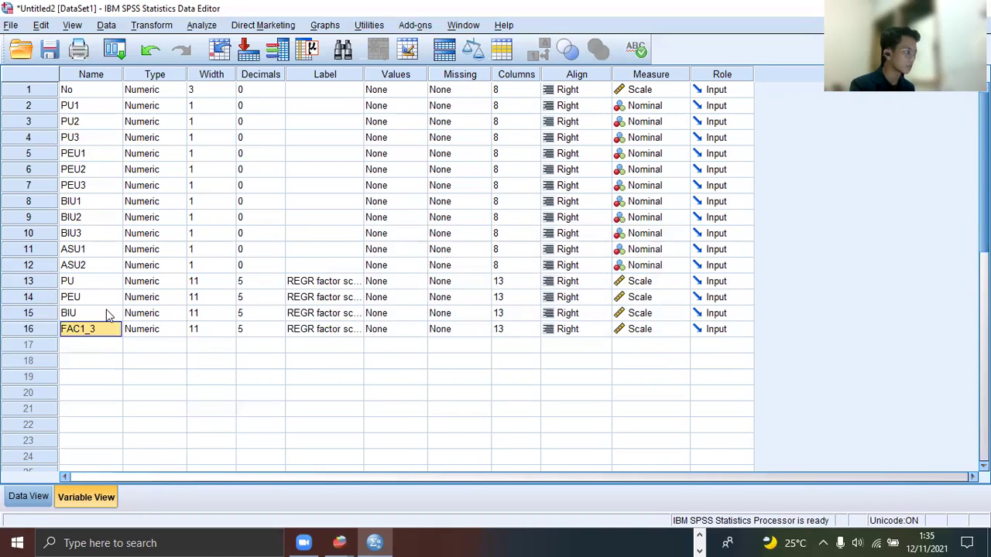
double_click(106, 329)
type("ASU")
key("Return")
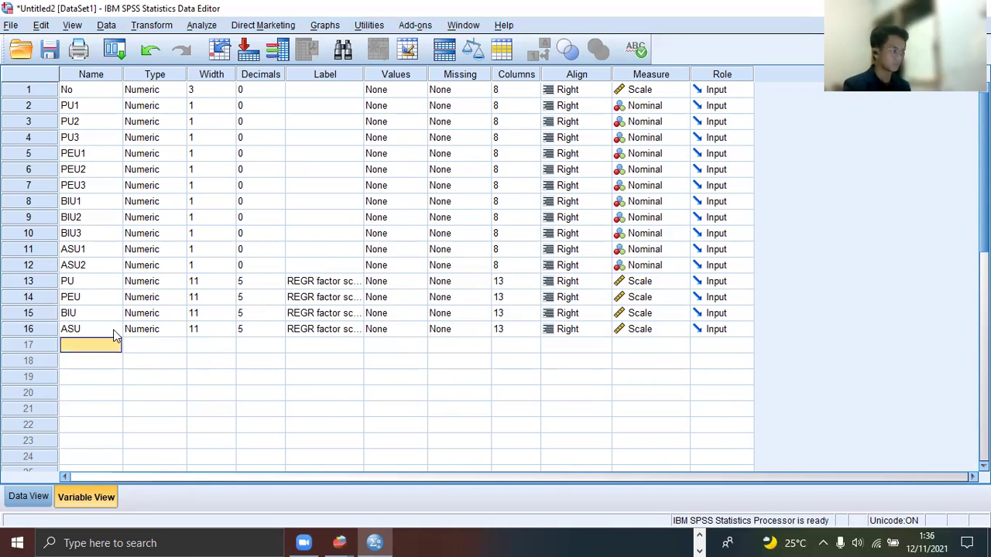
- Replace the labels of the four factor score variables with PU, PEU, BIU and ASU, matching their names
left_click(99, 283)
left_click(302, 284)
type("PU")
left_click(96, 298)
left_click(288, 301)
type("PEU")
left_click(92, 317)
left_click(320, 319)
type("BIU")
left_click(111, 332)
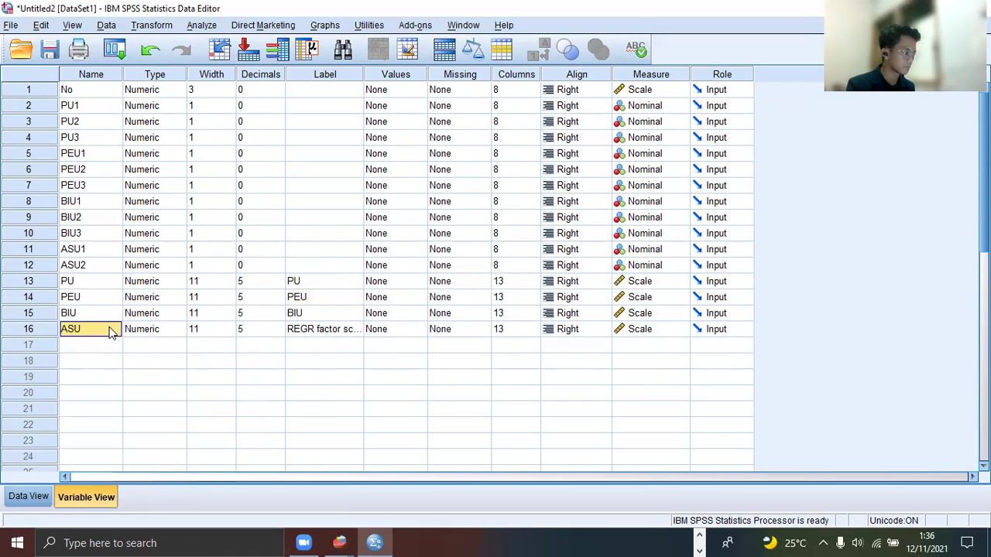
left_click(329, 335)
type("ASU")
left_click(330, 361)
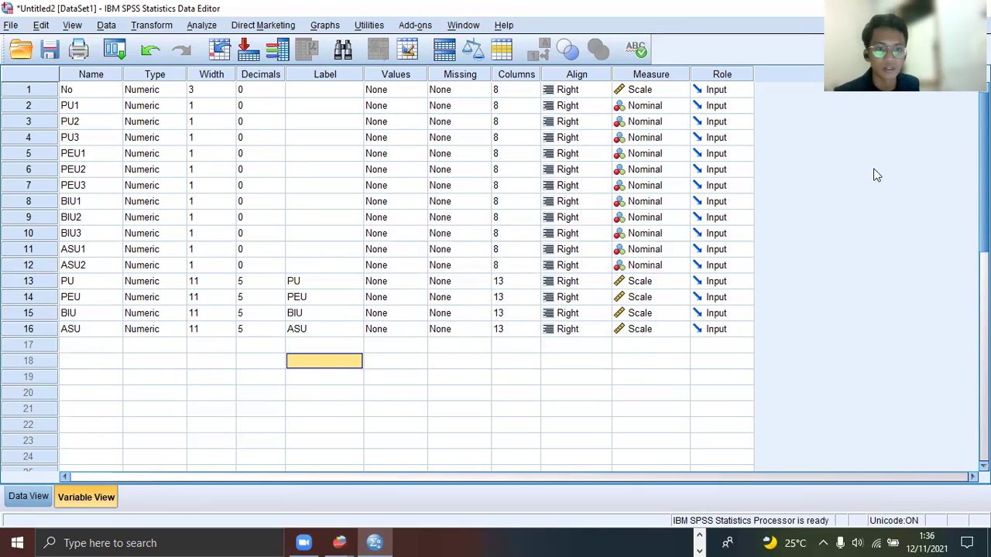
- Set up a linear regression with ASU as the dependent variable and PU, PEU and BIU as independents
left_click(197, 28)
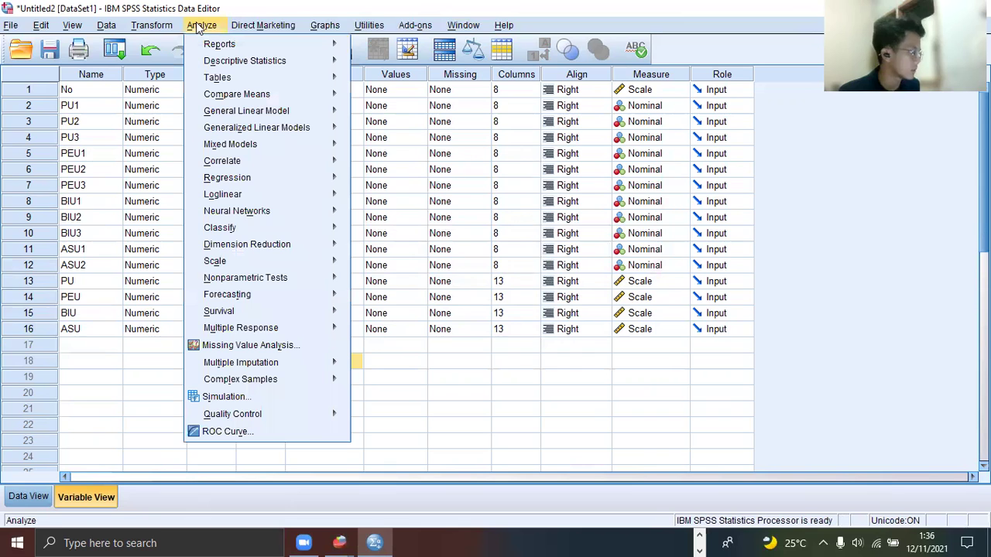
mouse_move(238, 178)
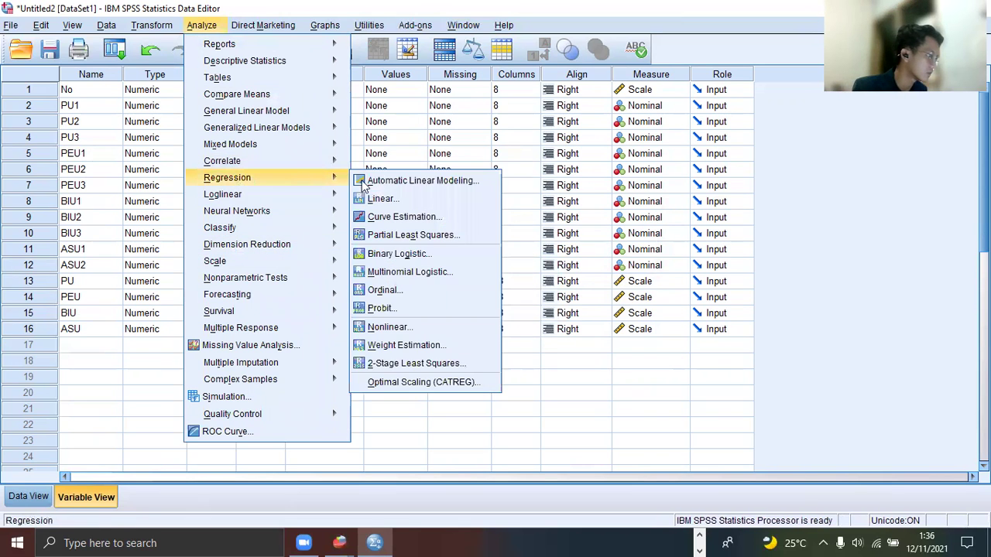
left_click(370, 199)
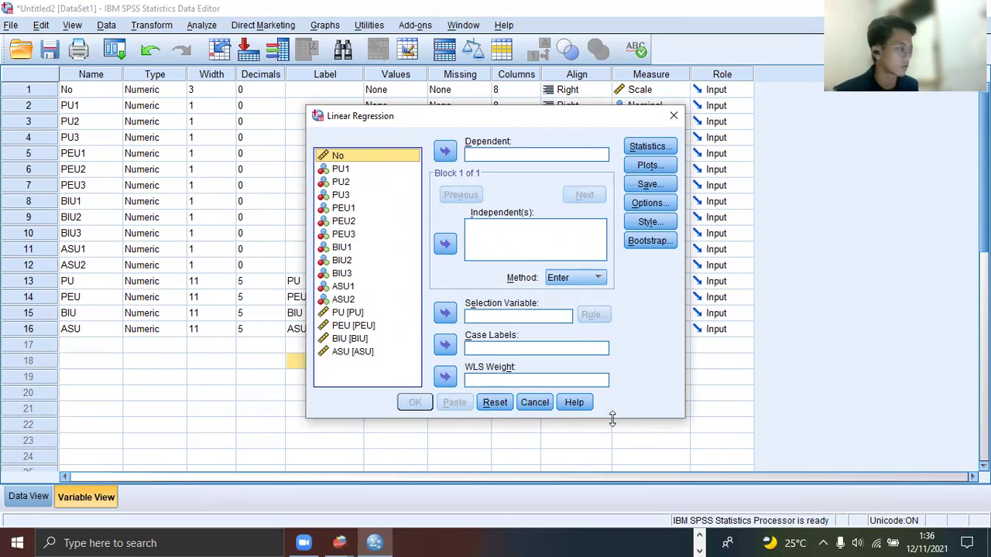
left_click(384, 353)
left_click(446, 153)
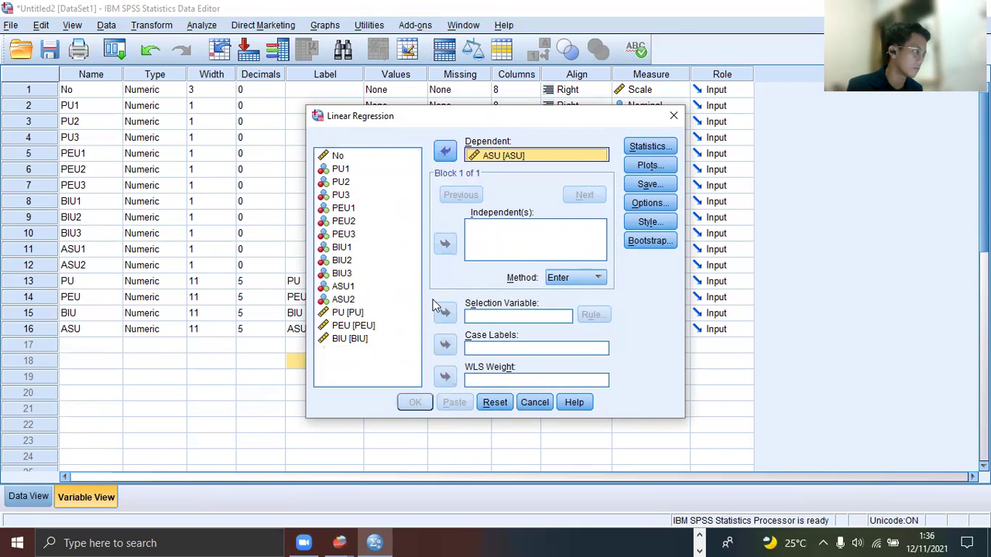
left_click(357, 339)
left_click(353, 312, "shift")
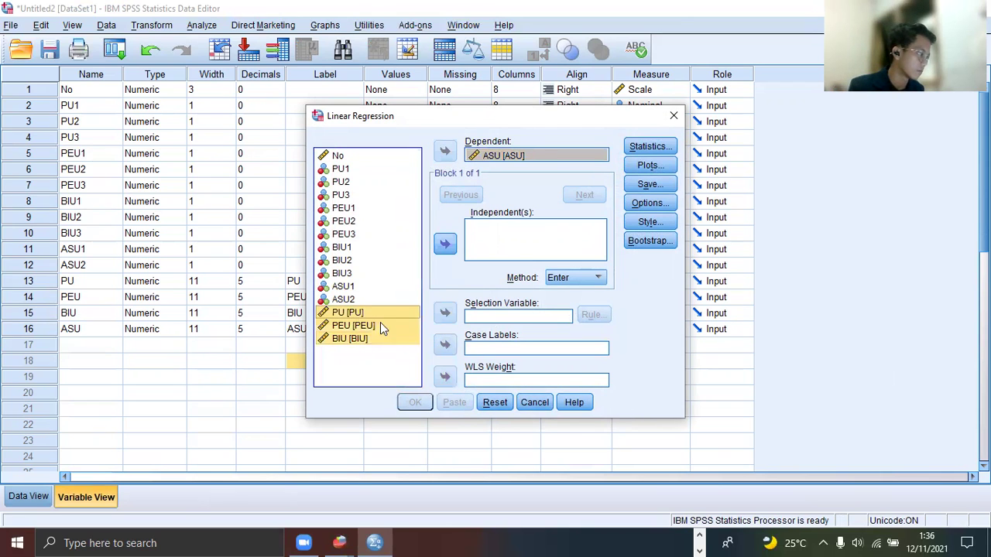
left_click(446, 245)
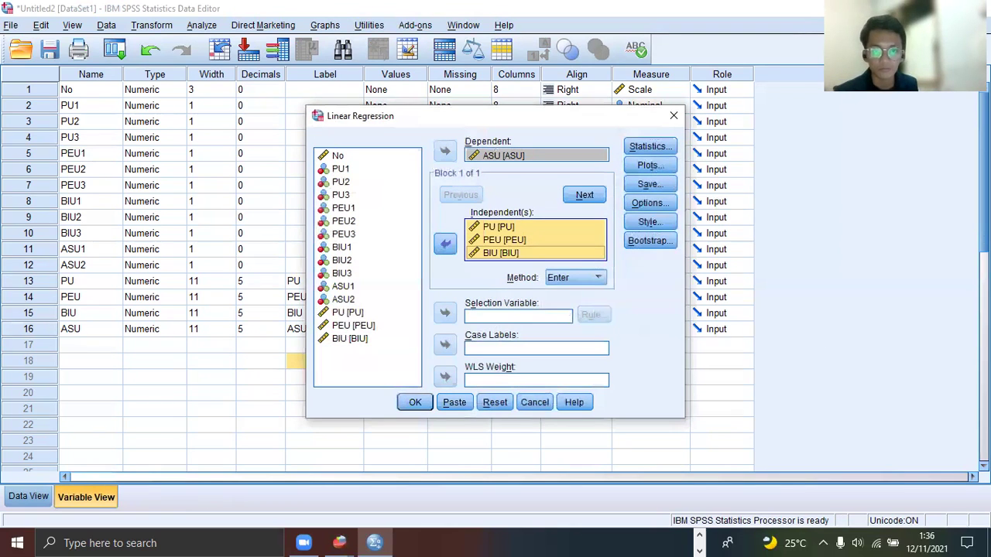
- Add collinearity diagnostics to the regression statistics and run the regression
left_click(650, 147)
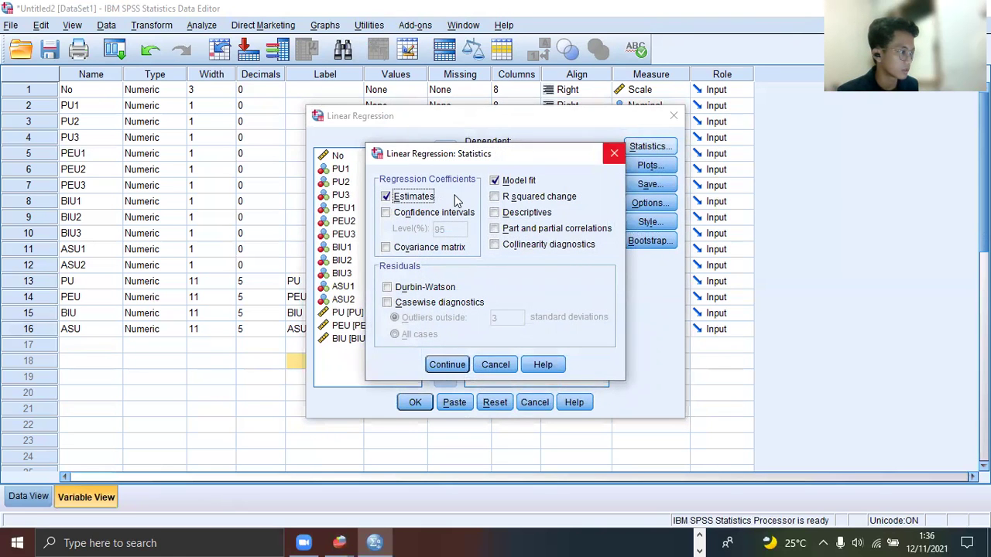
left_click(517, 245)
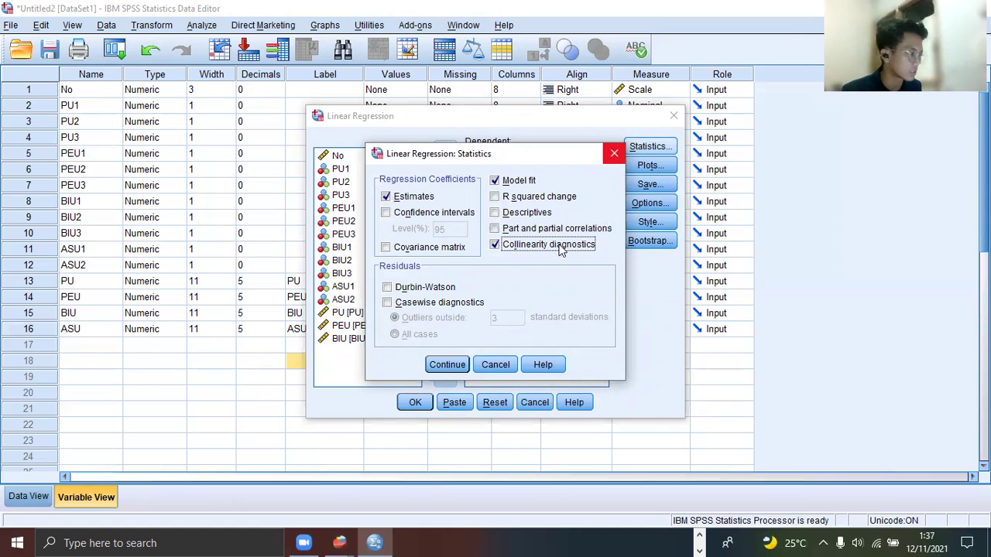
left_click(446, 365)
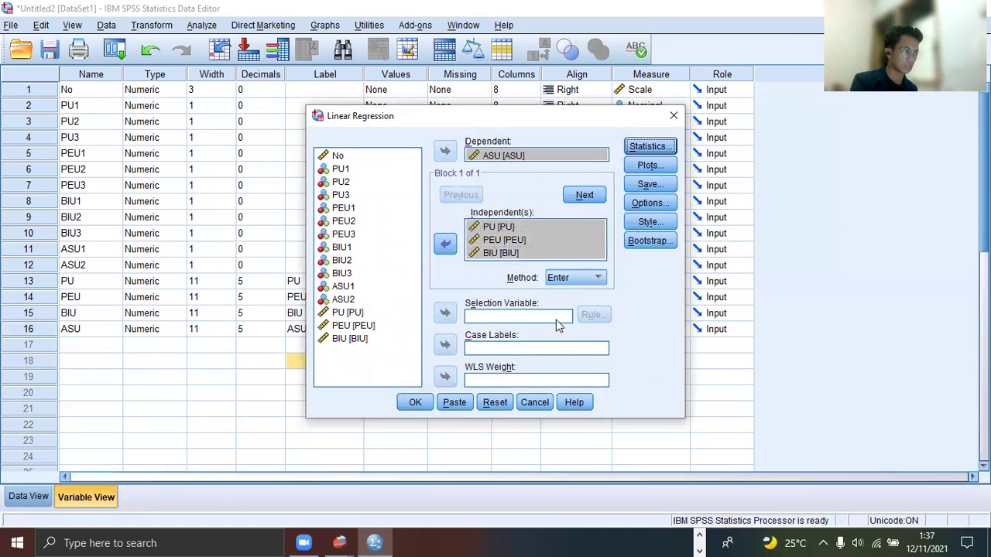
left_click(412, 403)
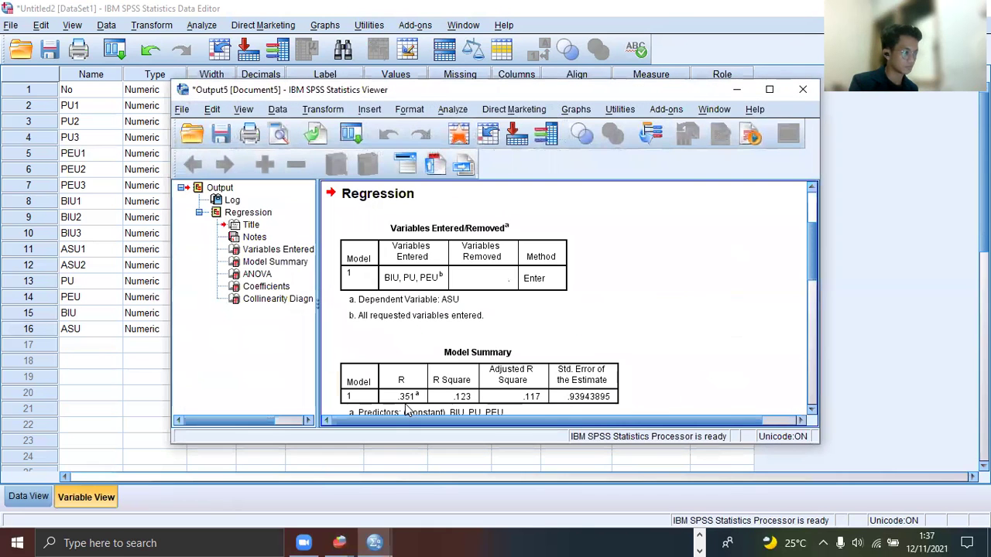
- Examine the ANOVA, coefficients with tolerance and VIF, and collinearity diagnostics tables in the regression output
scroll(765, 203, "down", 6)
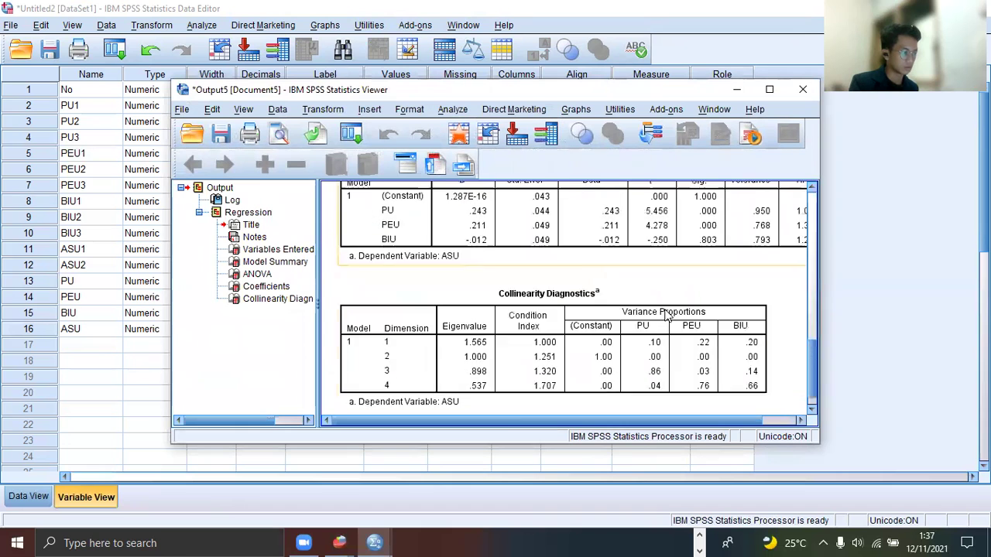
scroll(650, 399, "up", 3)
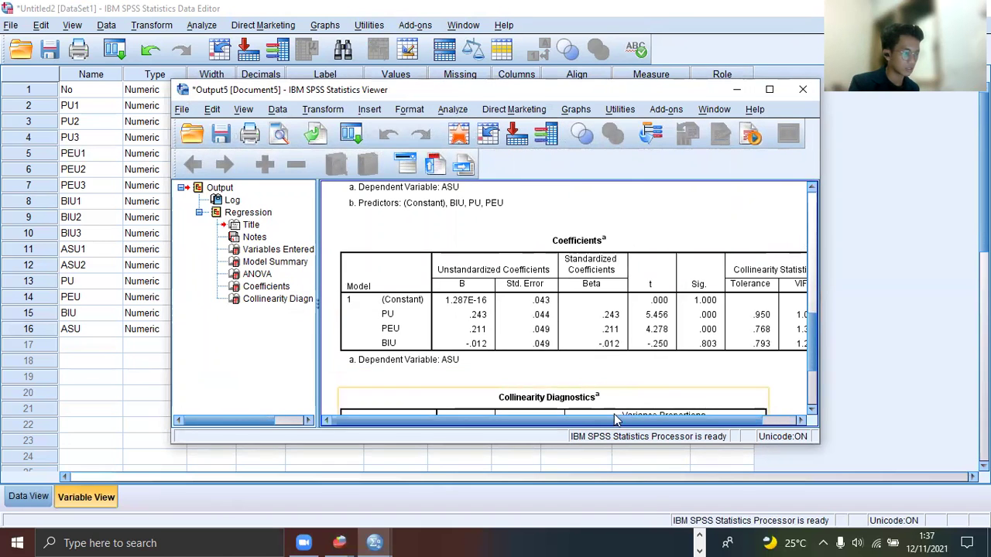
left_click_drag(596, 420, 692, 424)
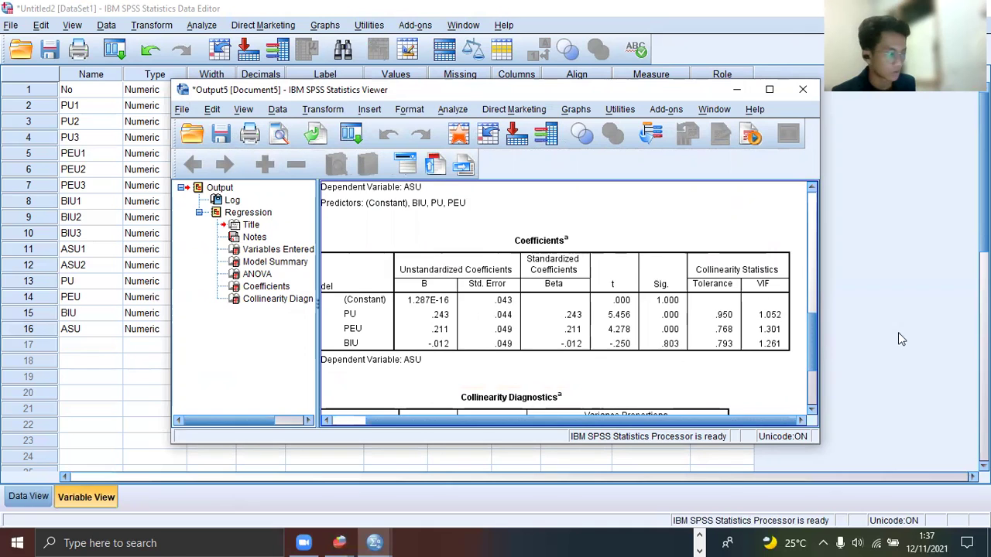
scroll(724, 329, "down", 3)
scroll(724, 329, "up", 1)
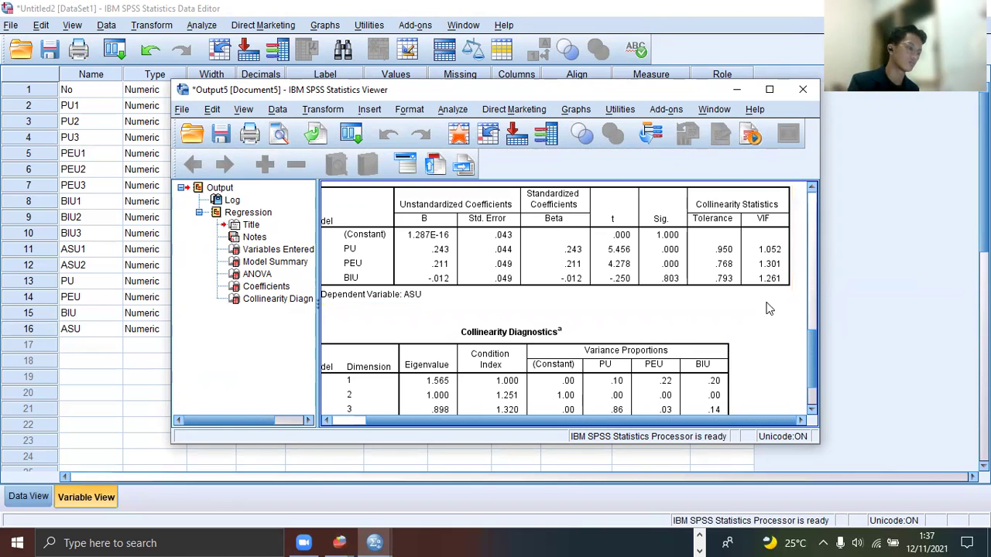
scroll(666, 358, "down", 2)
scroll(665, 358, "up", 6)
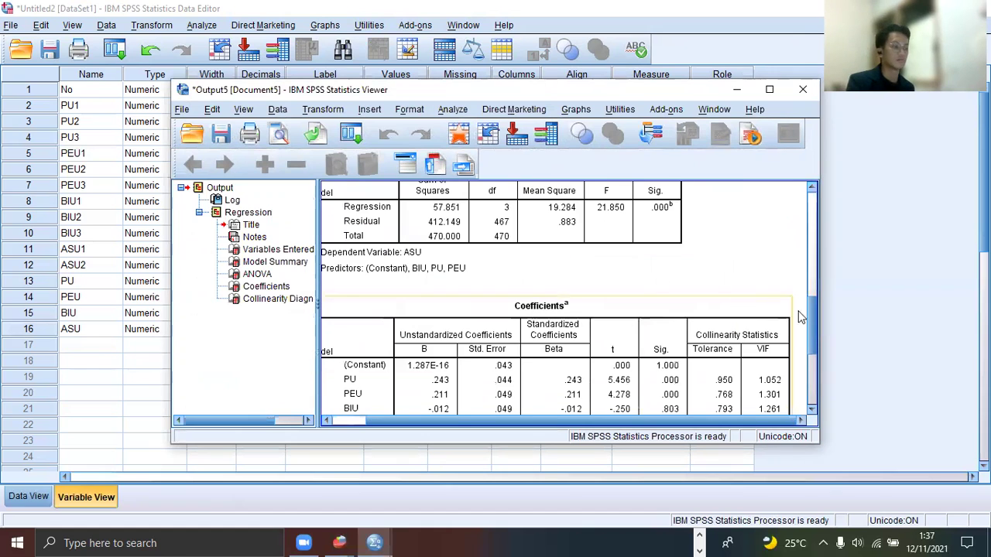
scroll(522, 422, "left", 2)
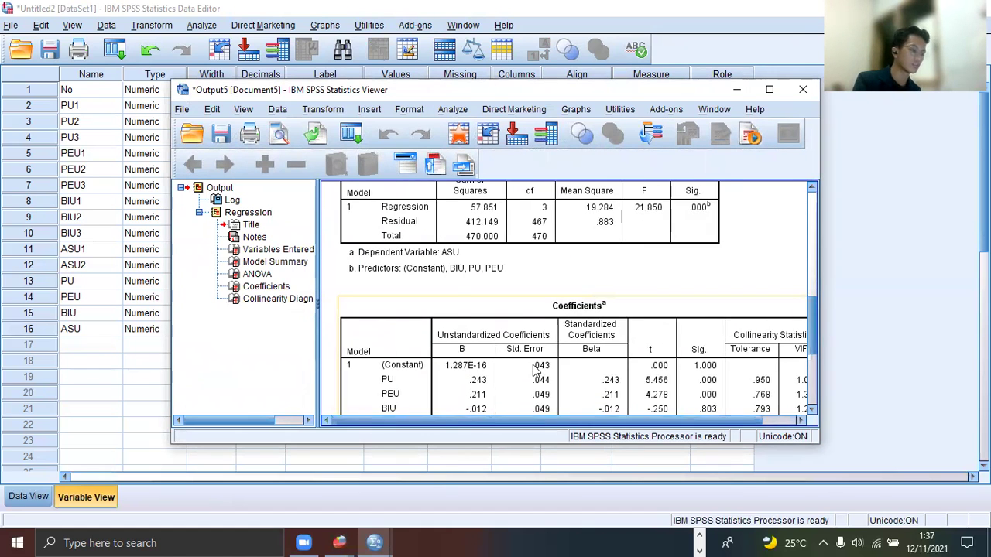
scroll(734, 293, "down", 6)
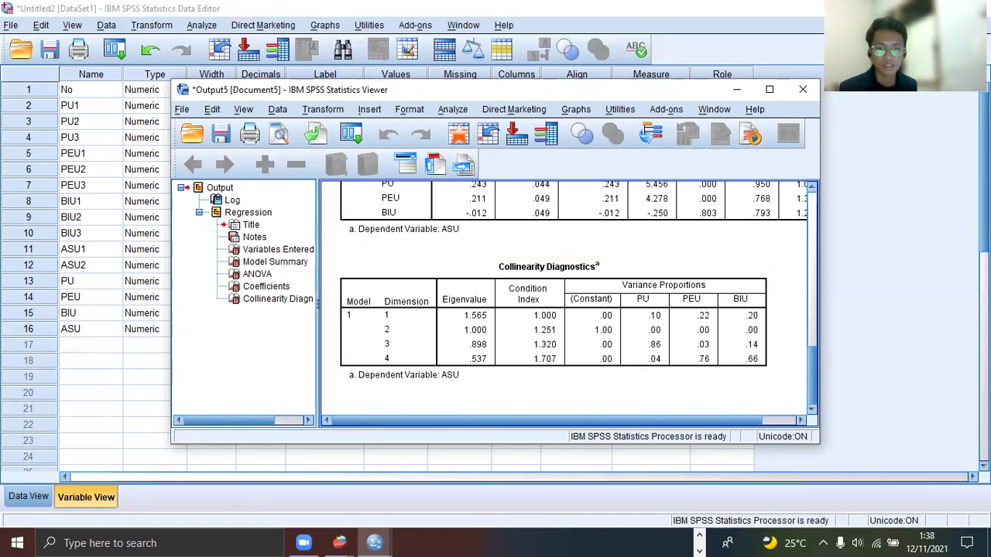
- Close the regression output without saving it and return to the variable list
left_click(803, 91)
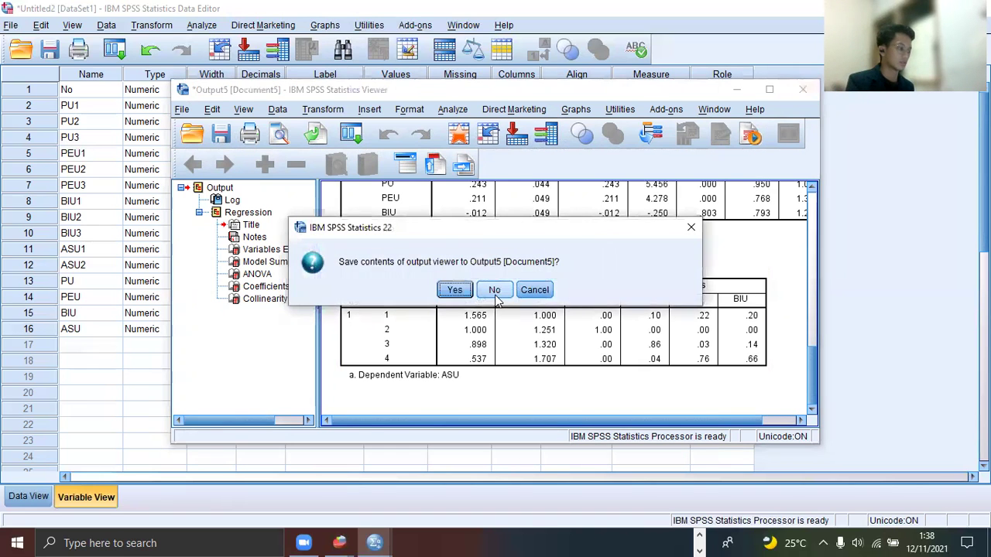
left_click(495, 289)
left_click(338, 330)
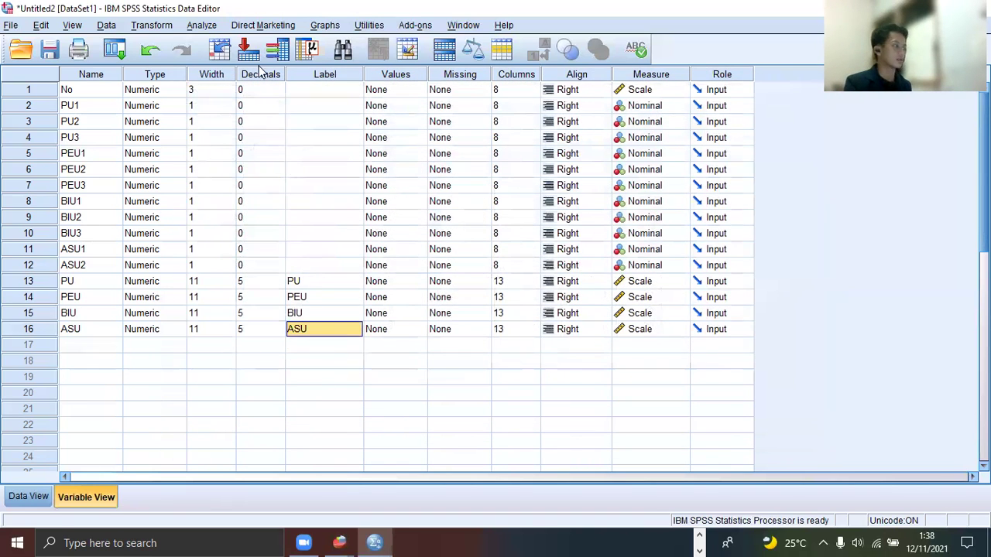
- Rerun the linear regression of ASU on PU, PEU and BIU with Cook's distances saved as a new variable
left_click(207, 25)
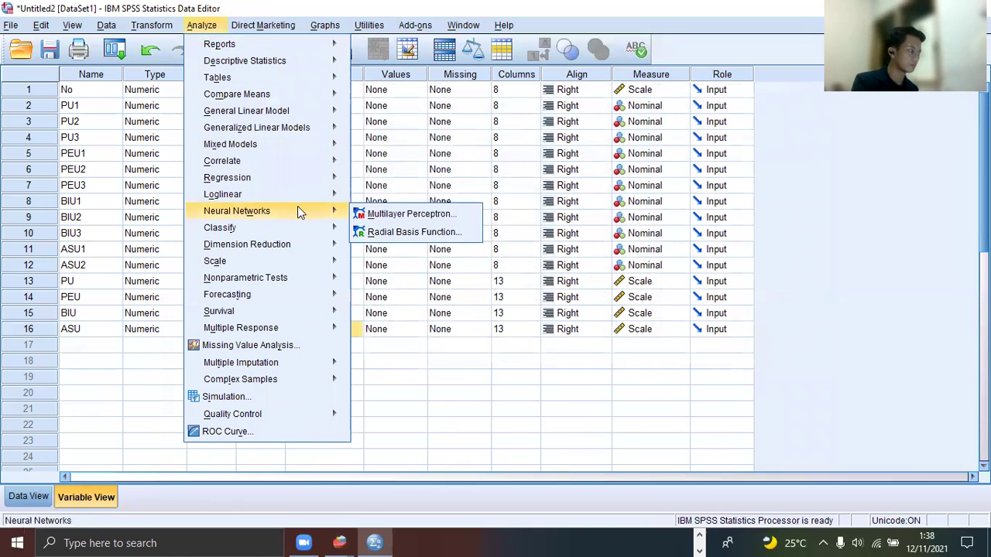
mouse_move(304, 184)
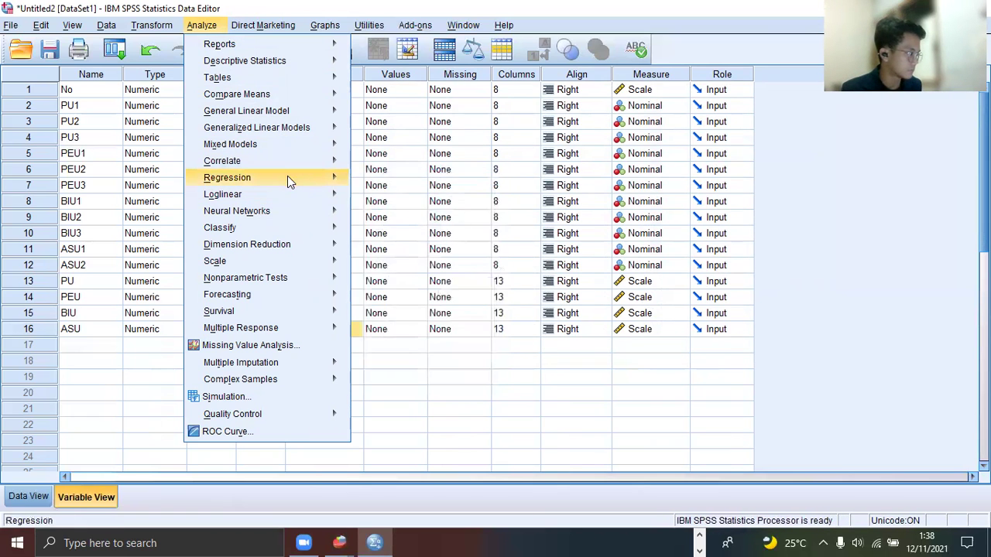
left_click(377, 196)
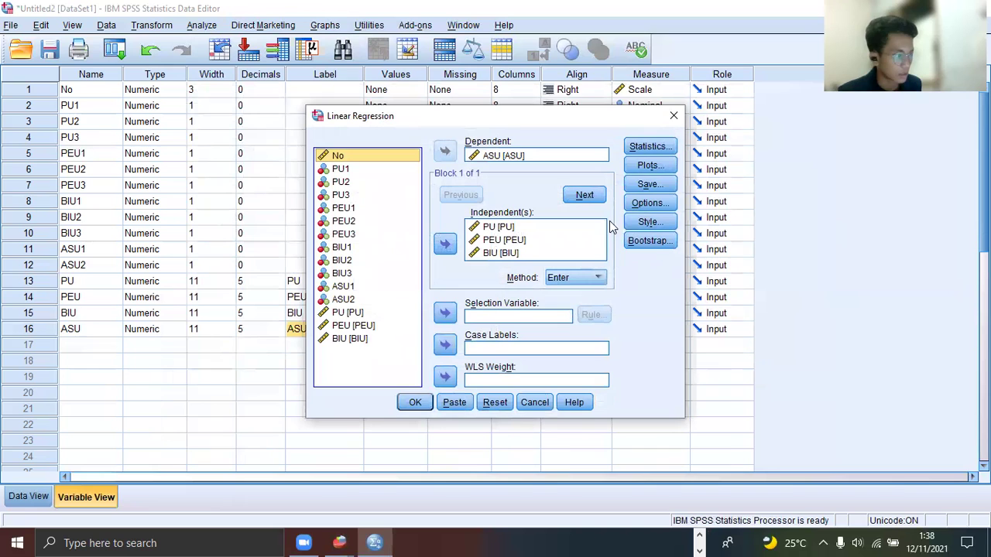
left_click(652, 188)
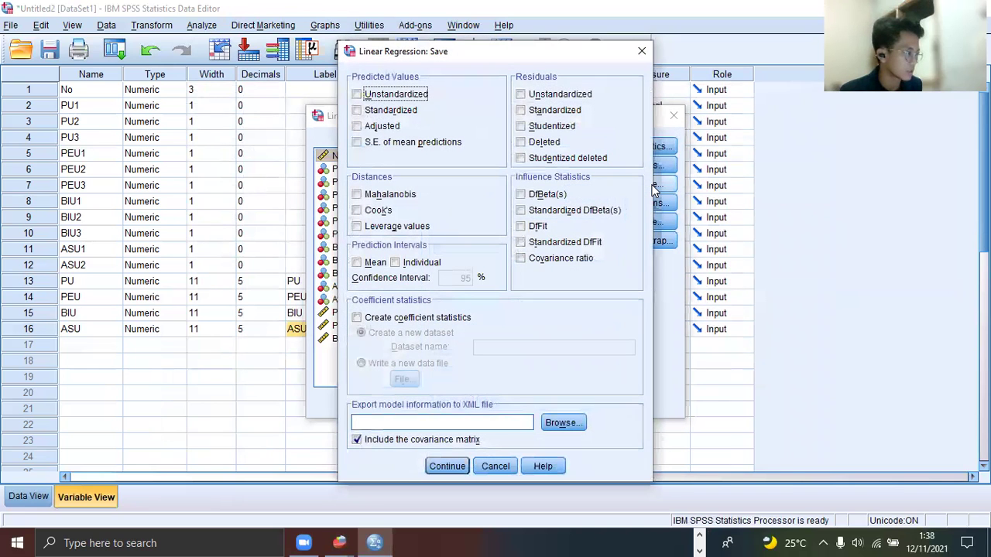
left_click(367, 210)
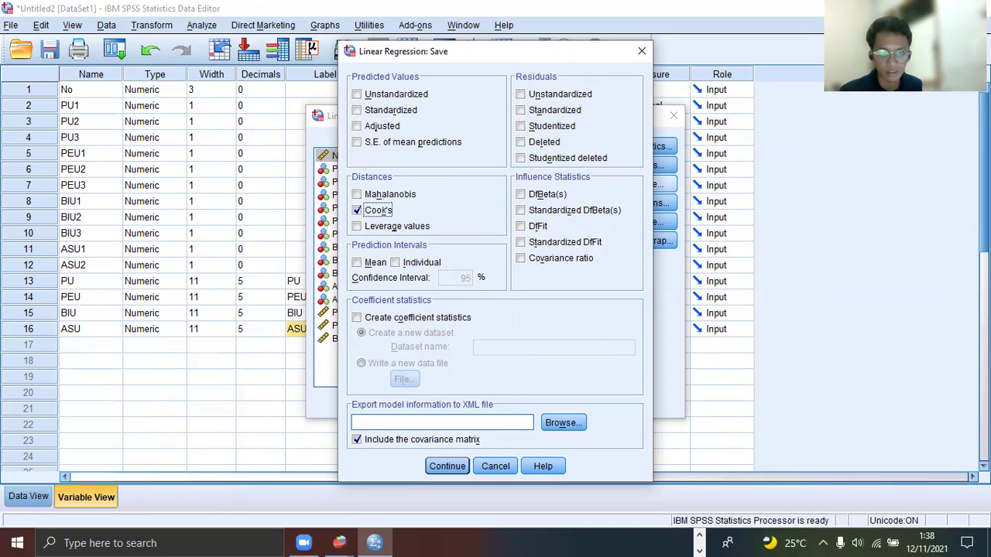
left_click(447, 466)
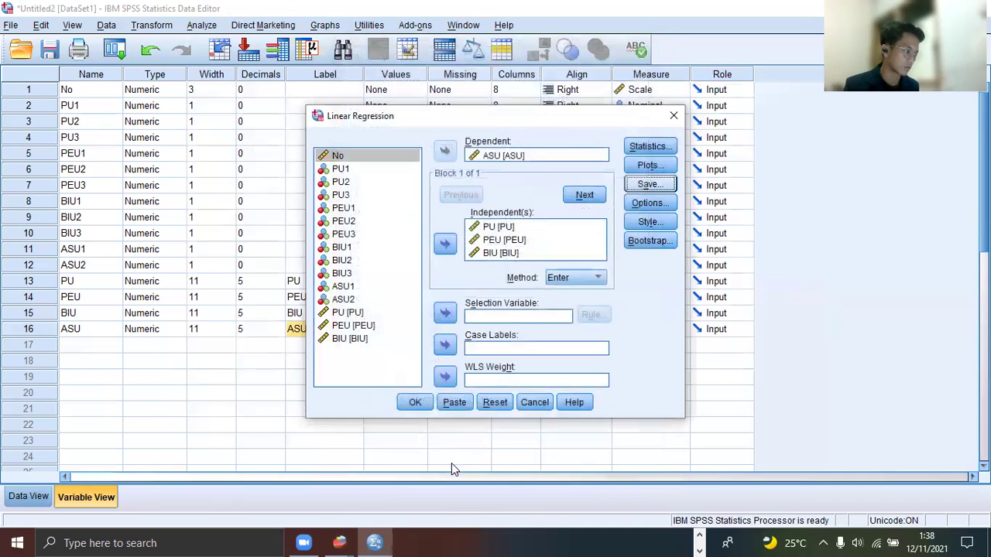
left_click(408, 403)
- Close the regression output without saving it and bring the COO_1 column into view in the case data
left_click(802, 90)
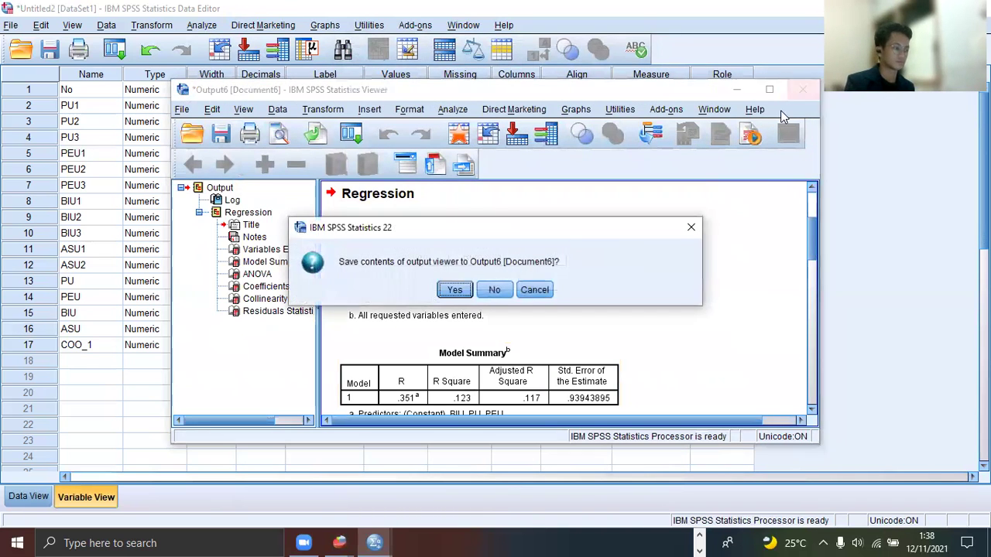
left_click(495, 291)
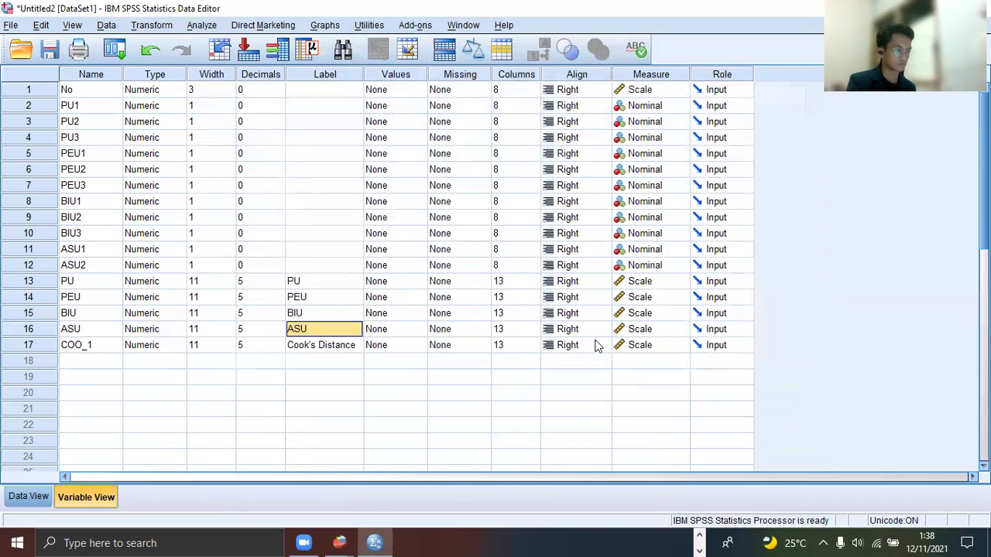
left_click(35, 498)
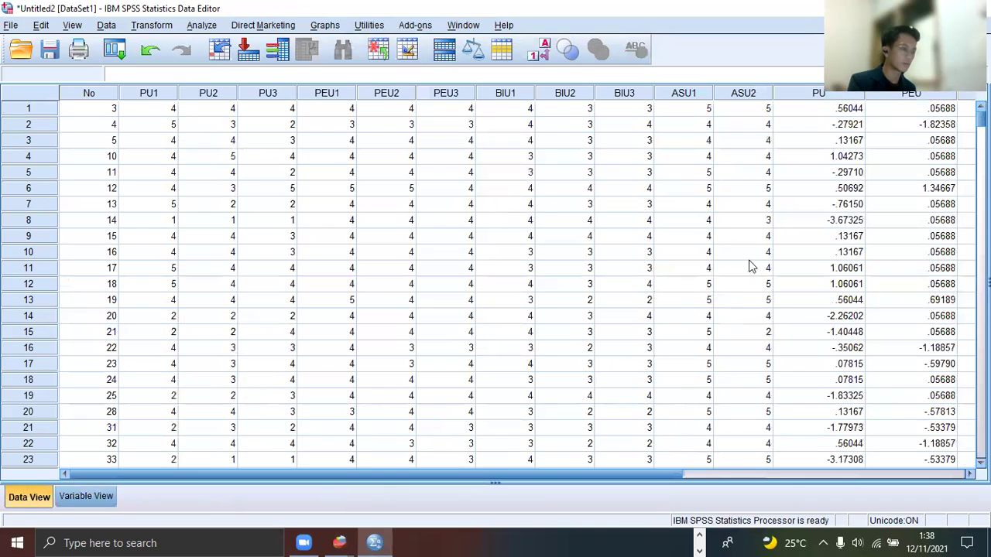
left_click_drag(477, 474, 813, 469)
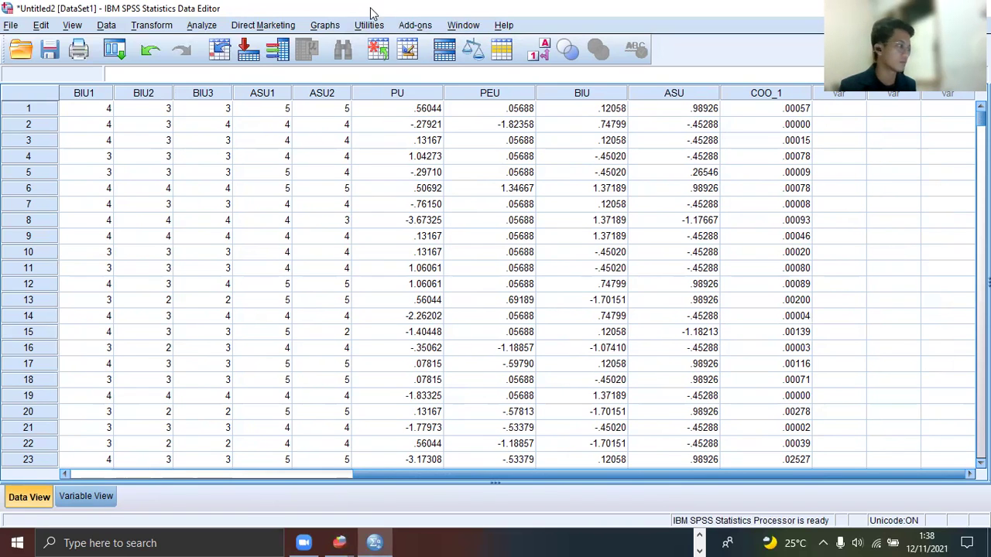
- Start a new chart in the Chart Builder using the simple scatter template from the Scatter/Dot gallery
left_click(324, 25)
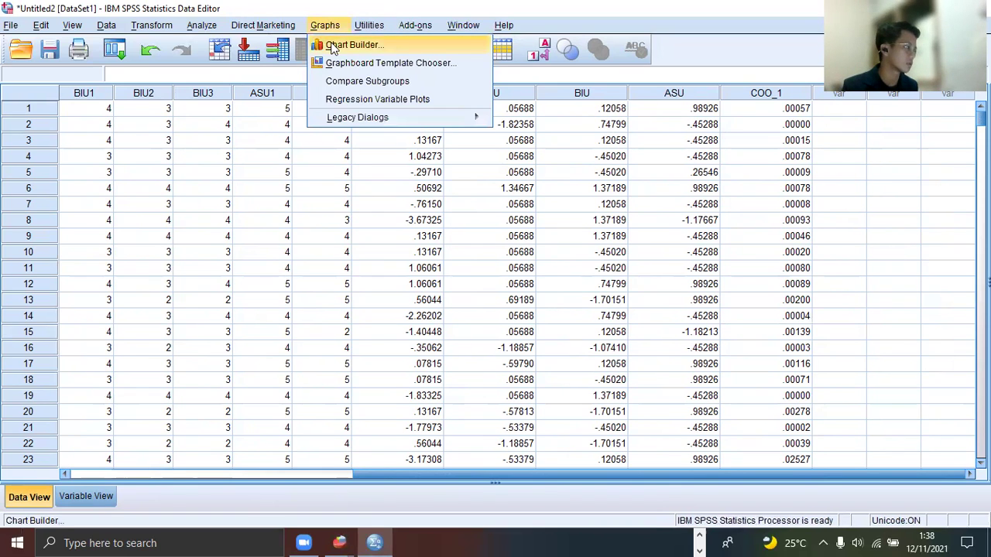
left_click(333, 45)
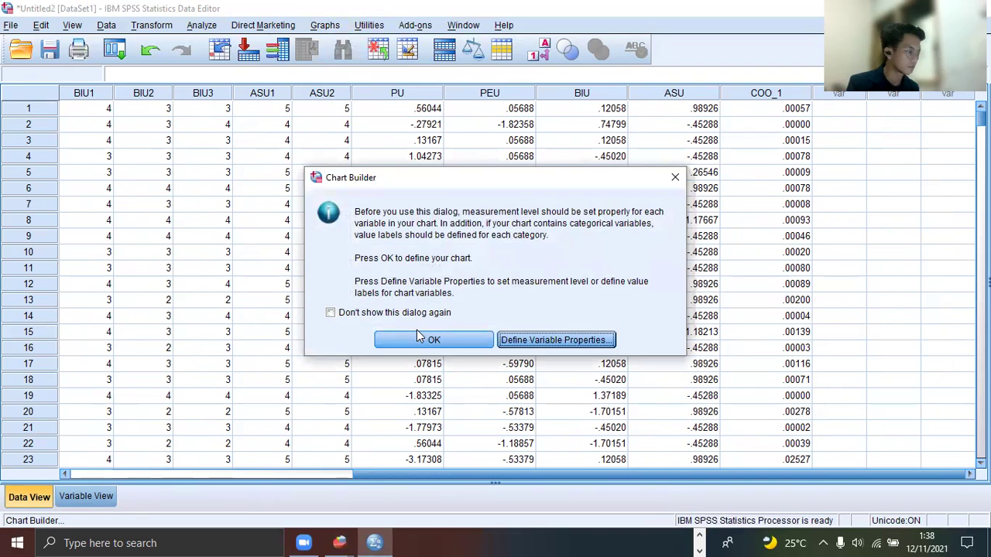
left_click(421, 339)
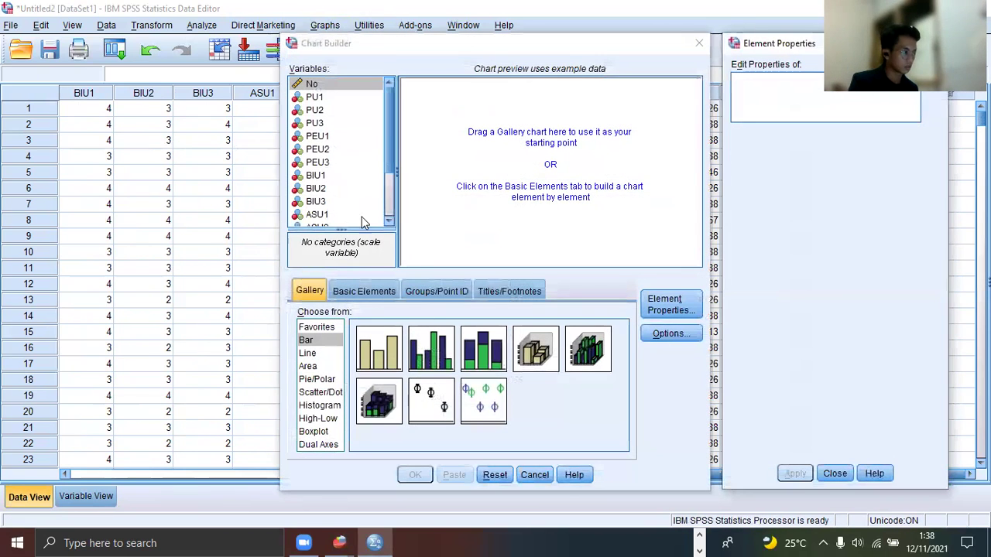
left_click(340, 202)
left_click(307, 381)
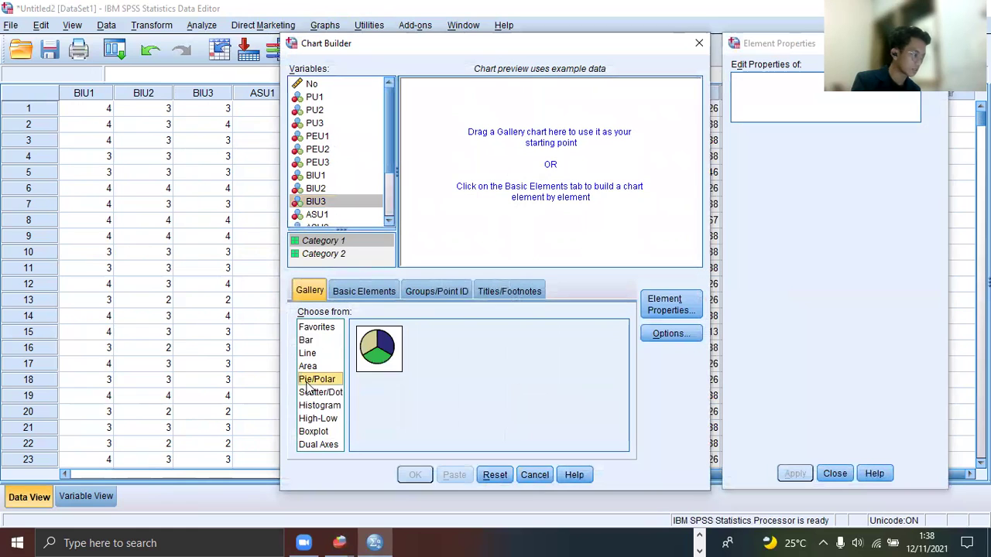
left_click(310, 391)
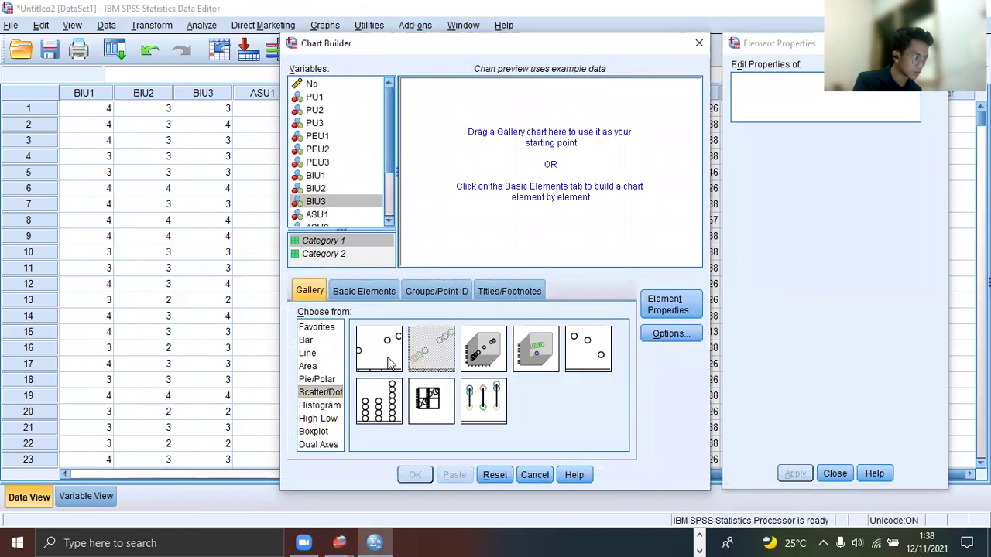
left_click_drag(380, 364, 518, 223)
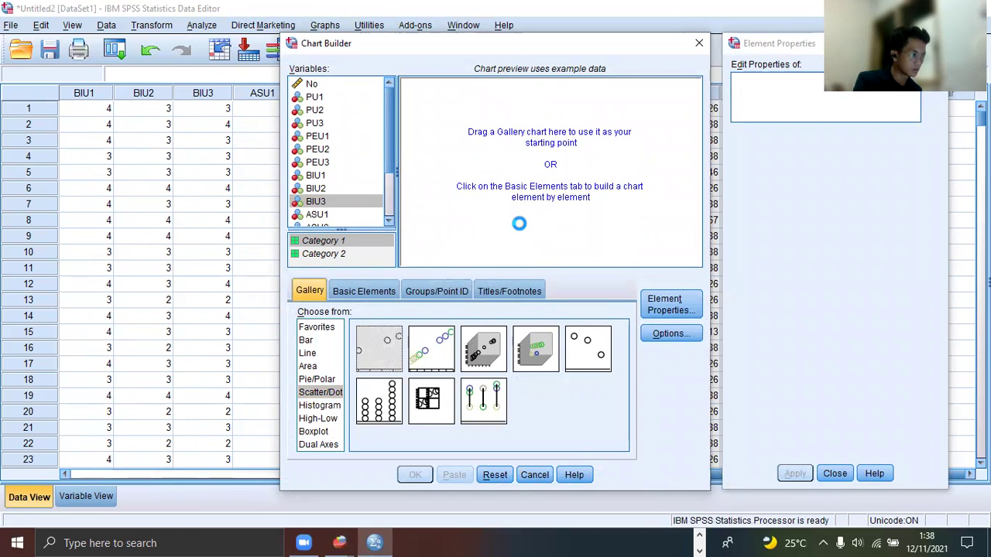
- Assign Cook's Distance to the y-axis and No to the x-axis, and generate the scatter plot
scroll(333, 193, "down", 2)
left_click_drag(334, 221, 424, 188)
left_click_drag(338, 90, 531, 249)
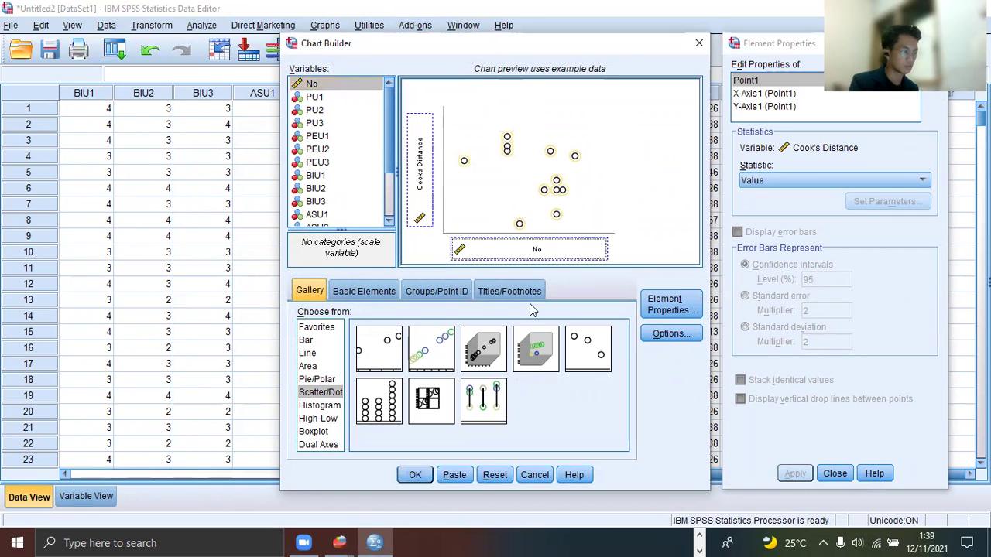
left_click(415, 475)
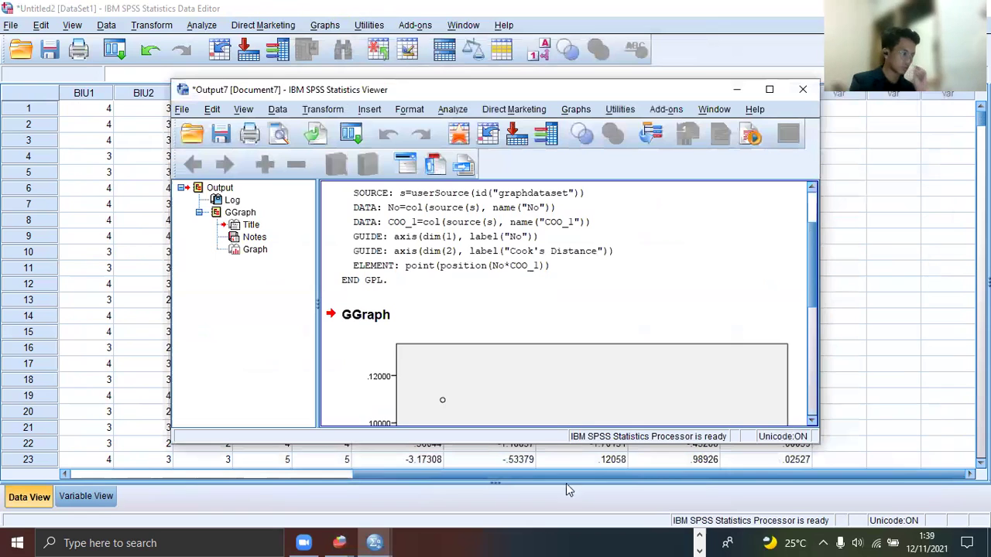
- Examine the scatter plot of Cook's distance against No for outlying cases along the whole axis range
scroll(580, 379, "down", 5)
scroll(531, 410, "up", 2)
scroll(559, 393, "down", 2)
scroll(561, 395, "up", 2)
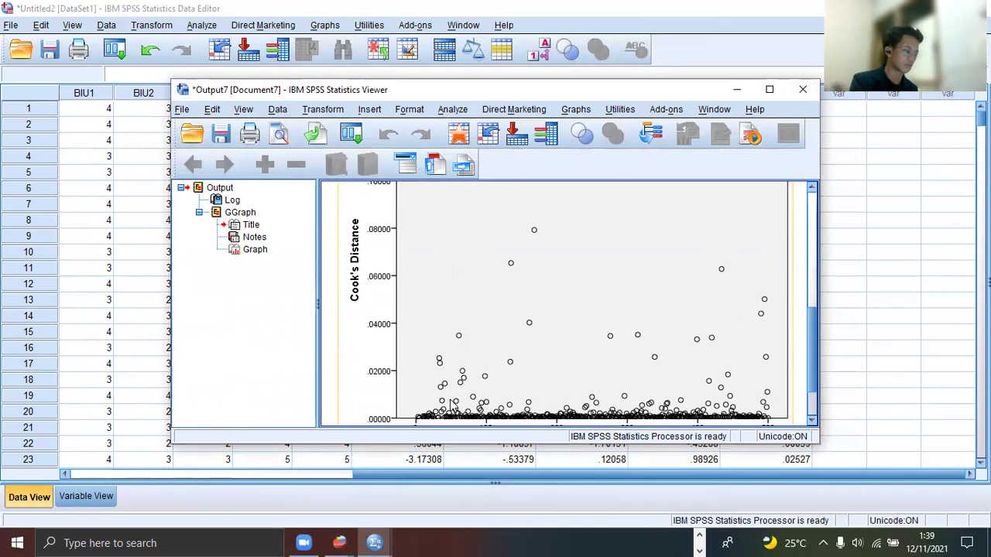
scroll(439, 387, "up", 6)
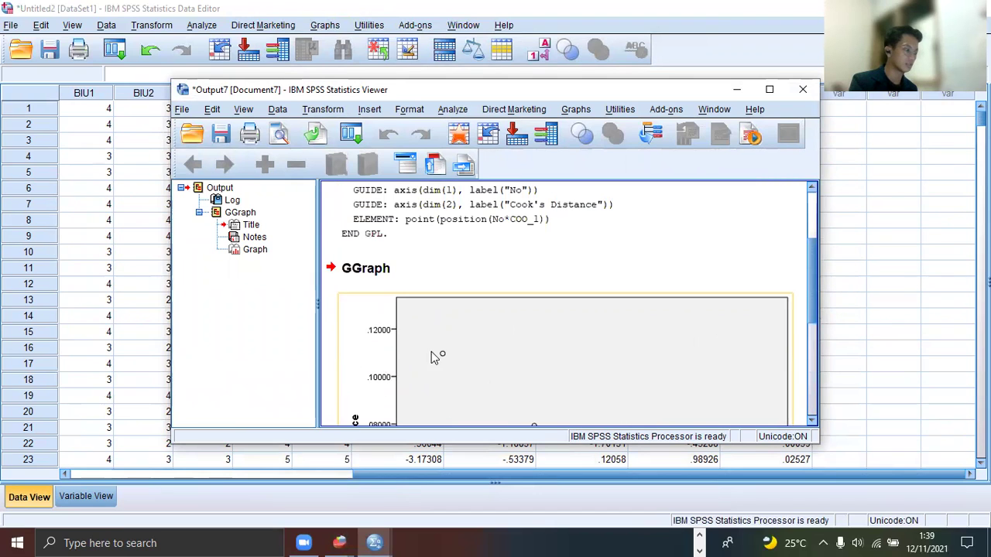
scroll(443, 359, "down", 4)
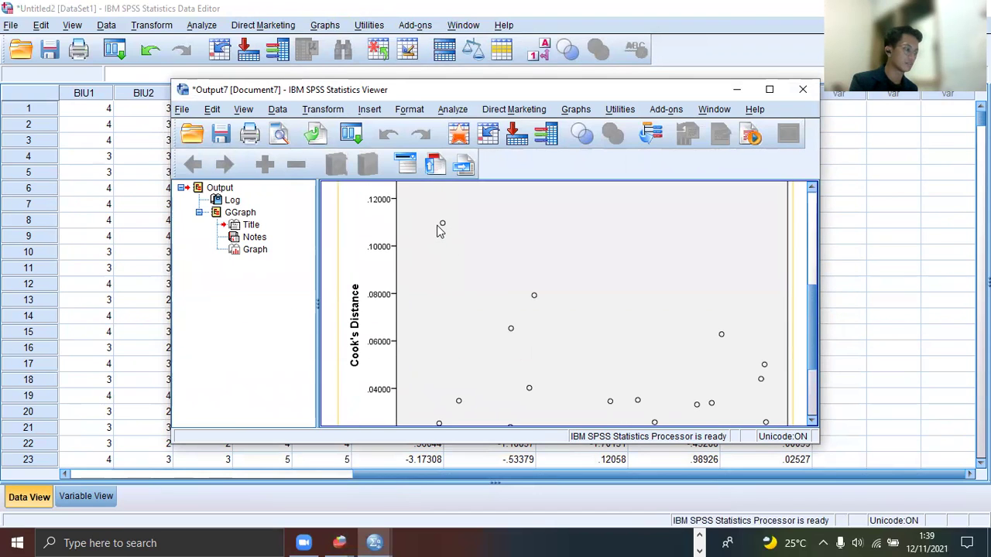
scroll(440, 232, "down", 4)
scroll(441, 241, "up", 4)
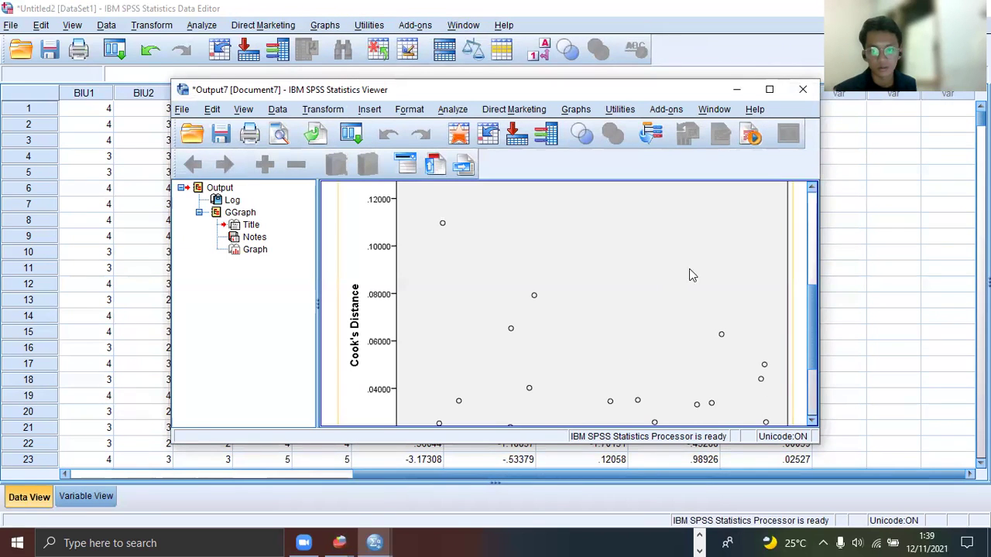
scroll(605, 320, "down", 3)
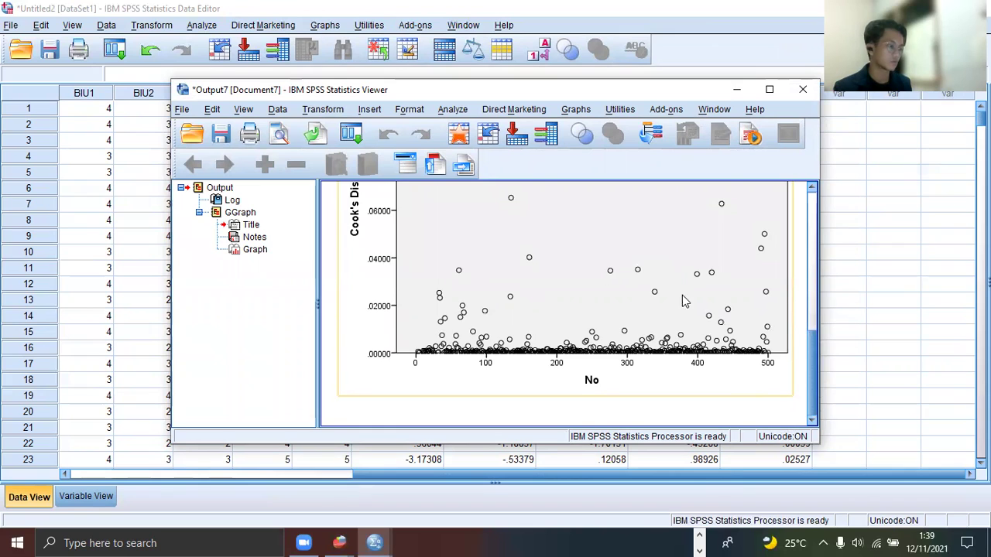
scroll(682, 300, "up", 5)
scroll(465, 340, "down", 3)
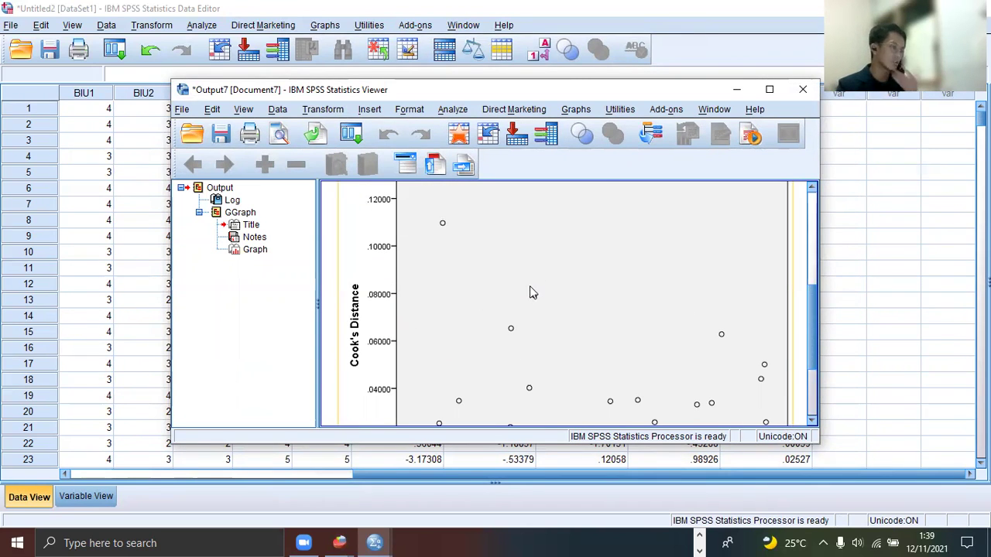
scroll(537, 303, "down", 3)
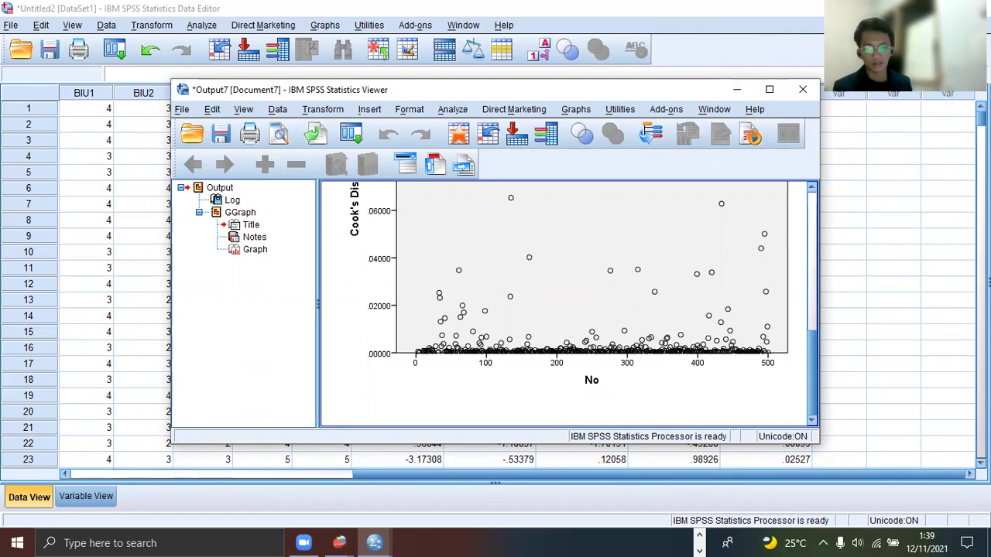
left_click(719, 329)
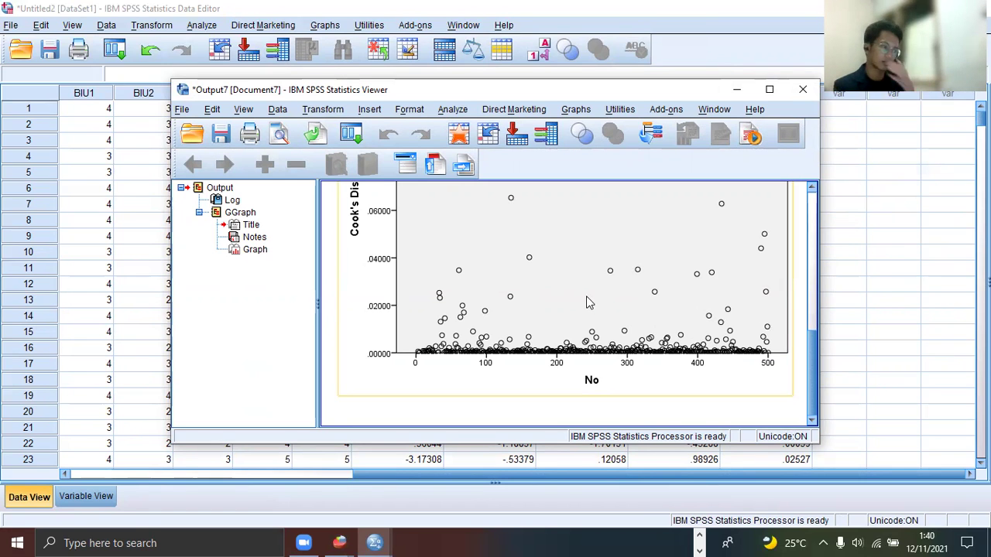
- Close the scatter plot output without saving it and look through the Cook's distance values of the cases
left_click(802, 89)
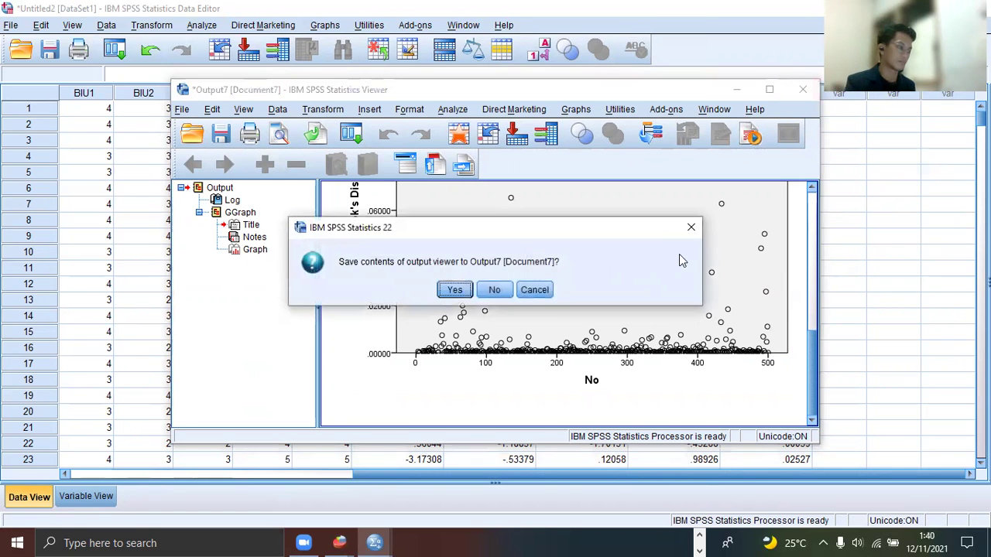
left_click(486, 291)
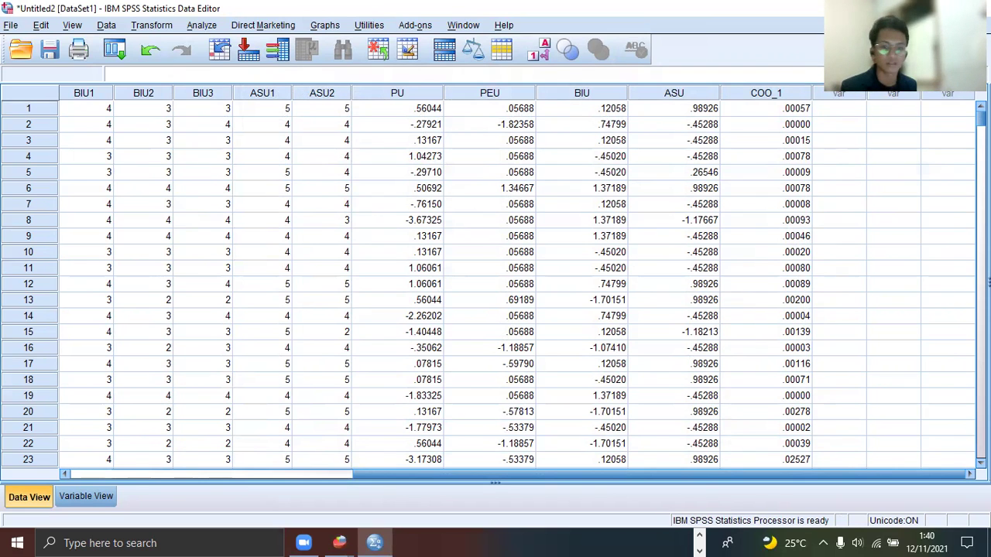
scroll(745, 315, "down", 4)
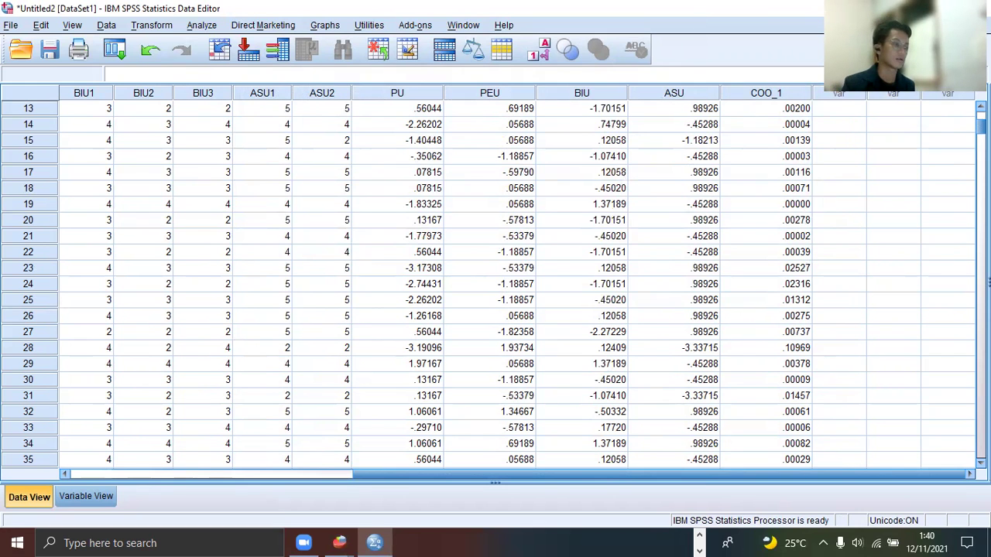
- Exit SPSS Statistics without saving the changes to the Untitled2 dataset
left_click(936, 8)
left_click(770, 100)
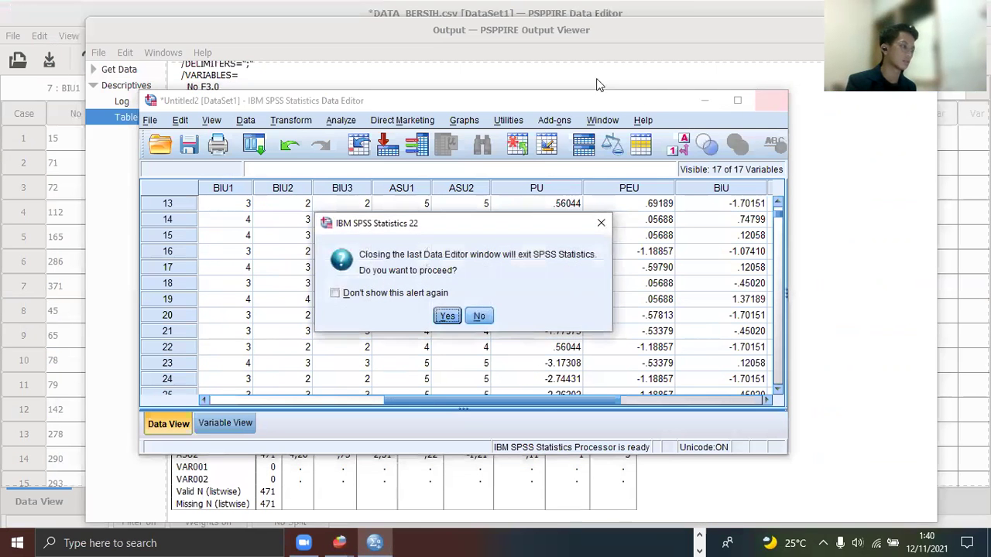
left_click(477, 314)
left_click(776, 103)
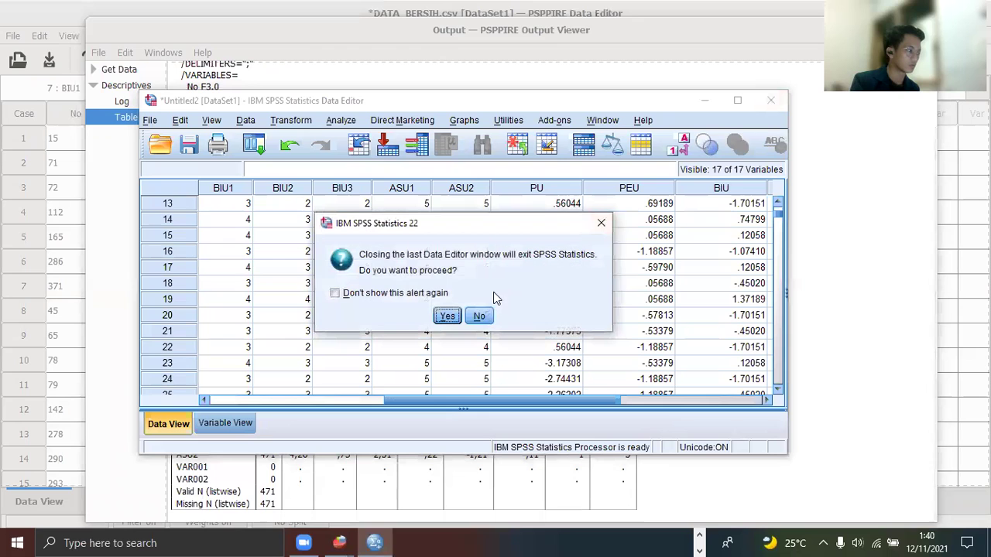
left_click(447, 317)
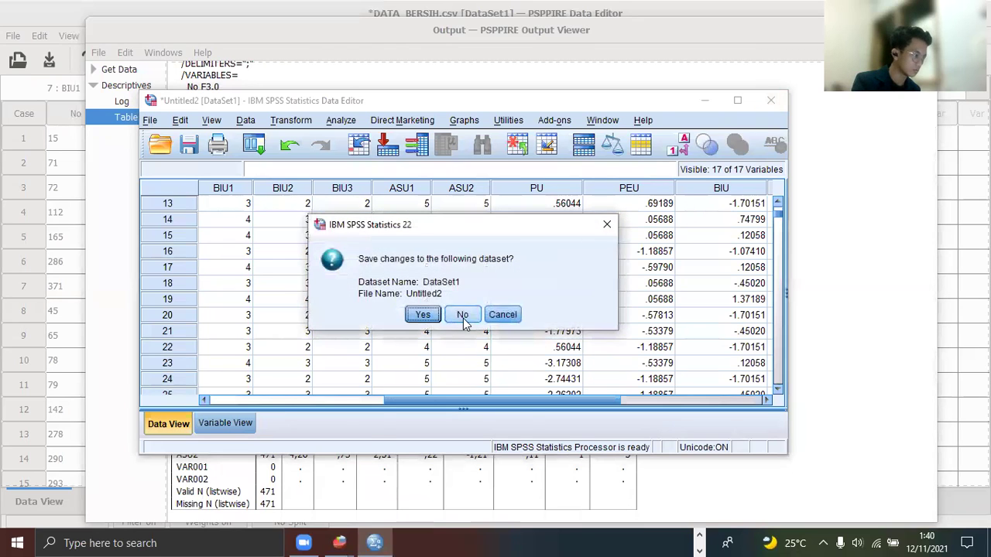
left_click(461, 315)
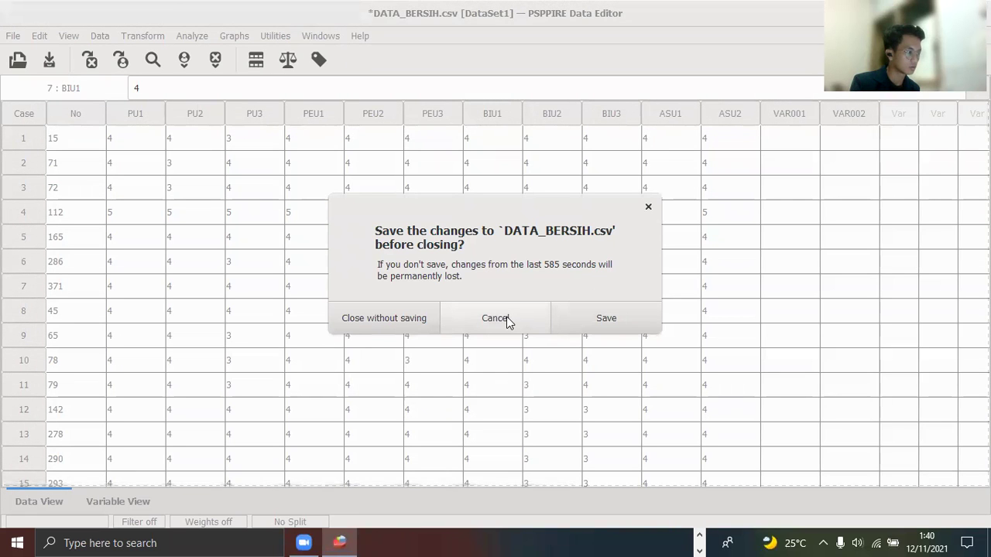
- Close DATA_BERSIH.csv in PSPPIRE without saving and switch to the PU path diagram in LISREL
left_click(367, 319)
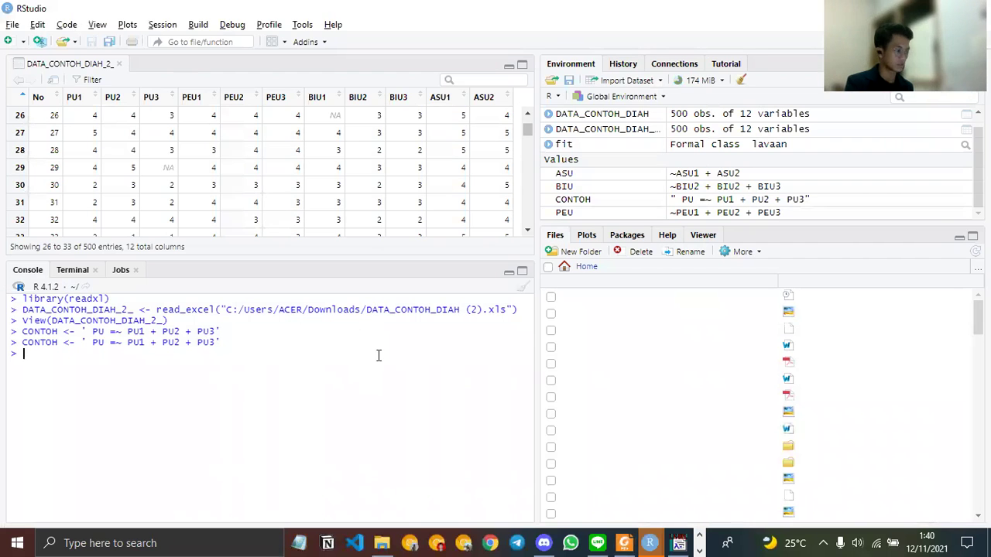
left_click(678, 542)
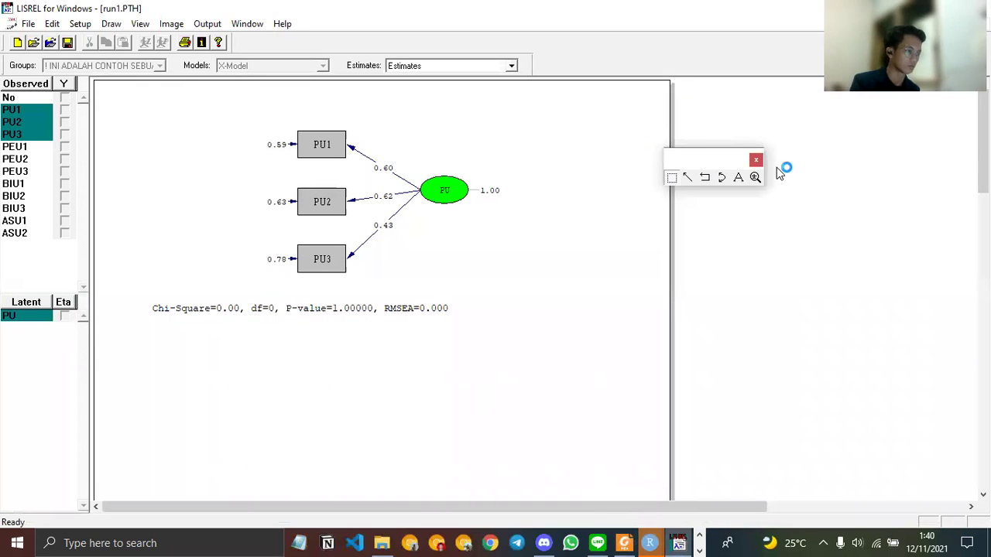
left_click(11, 23)
left_click(52, 23)
left_click(478, 223)
right_click(476, 218)
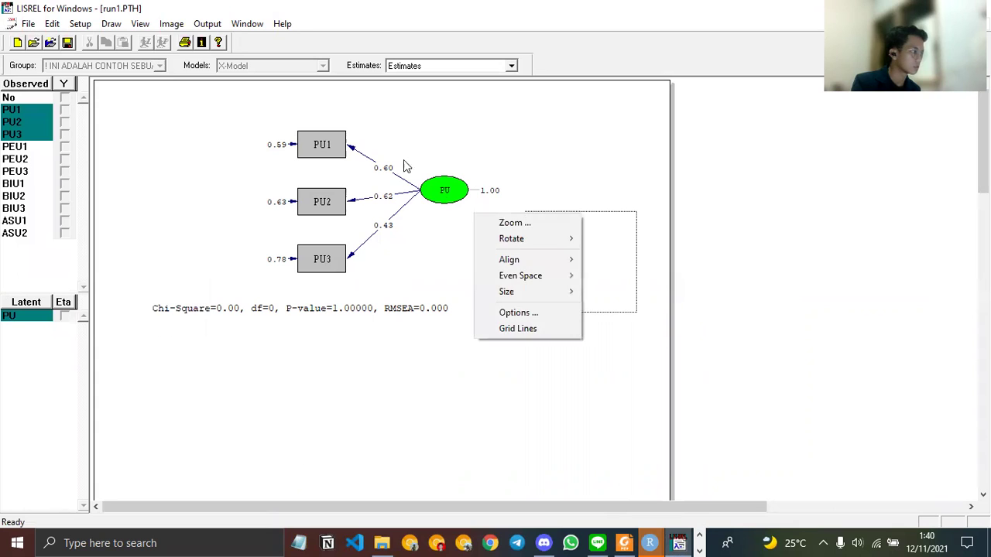
left_click(208, 24)
left_click(200, 24)
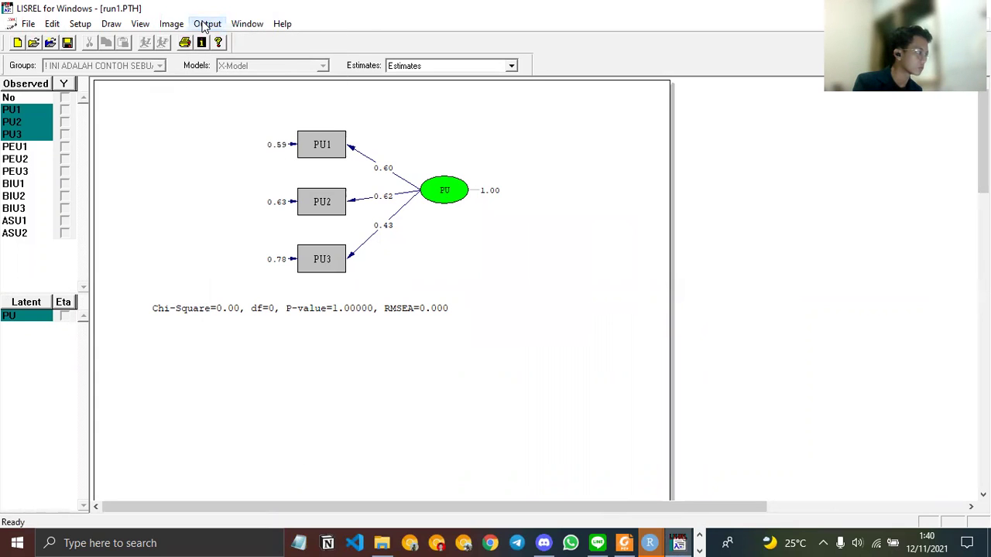
left_click(197, 25)
left_click(206, 24)
- Switch to the praktikum1.psf data and look over its values
left_click(247, 24)
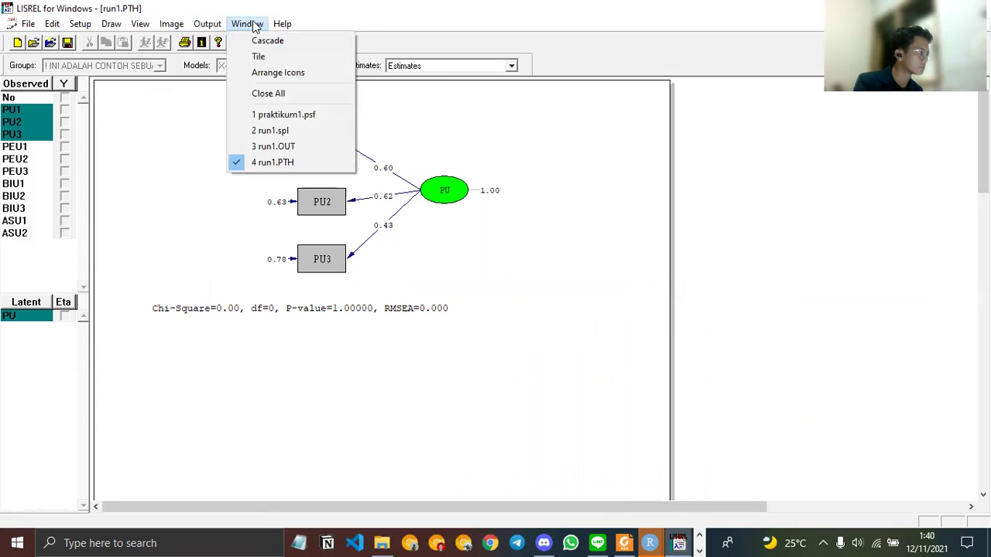
left_click(283, 114)
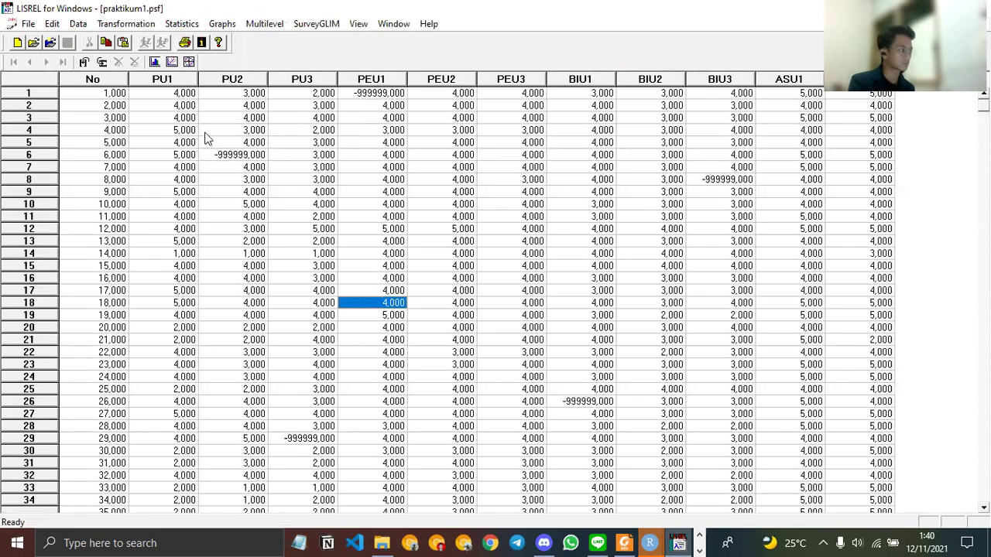
left_click_drag(207, 132, 512, 359)
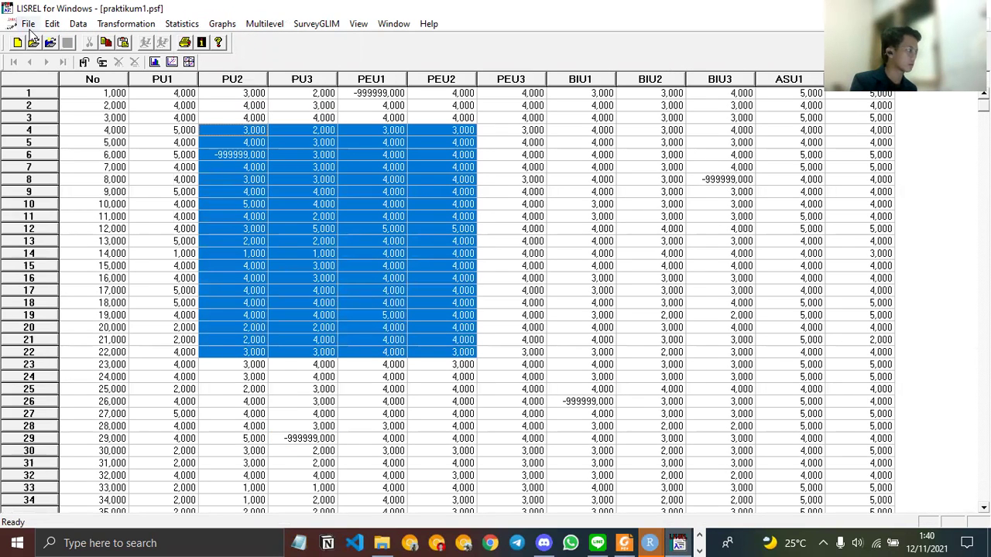
- Try importing the comma-delimited survey data from the Downloads folder as PRELIS data named praktikumCFA
left_click(28, 24)
left_click(68, 72)
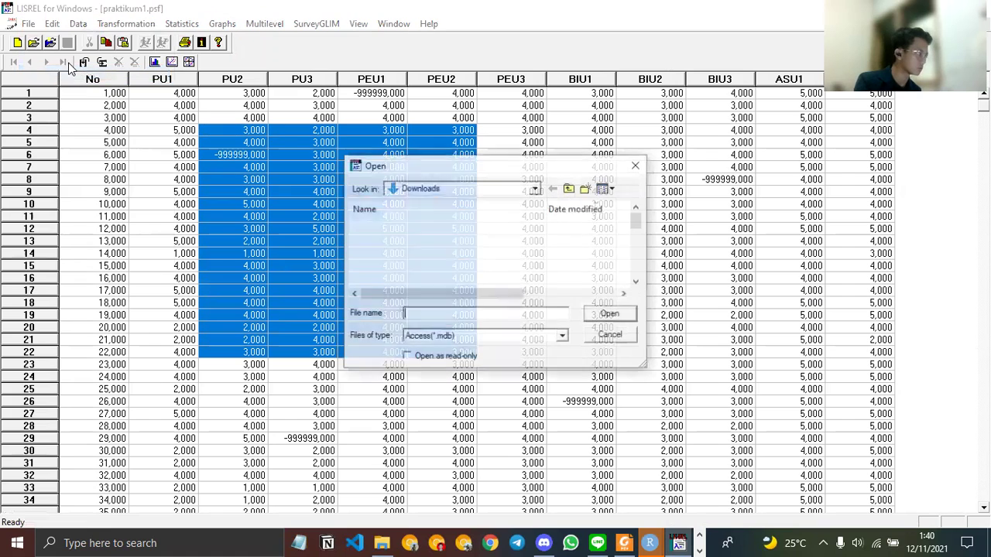
left_click(563, 336)
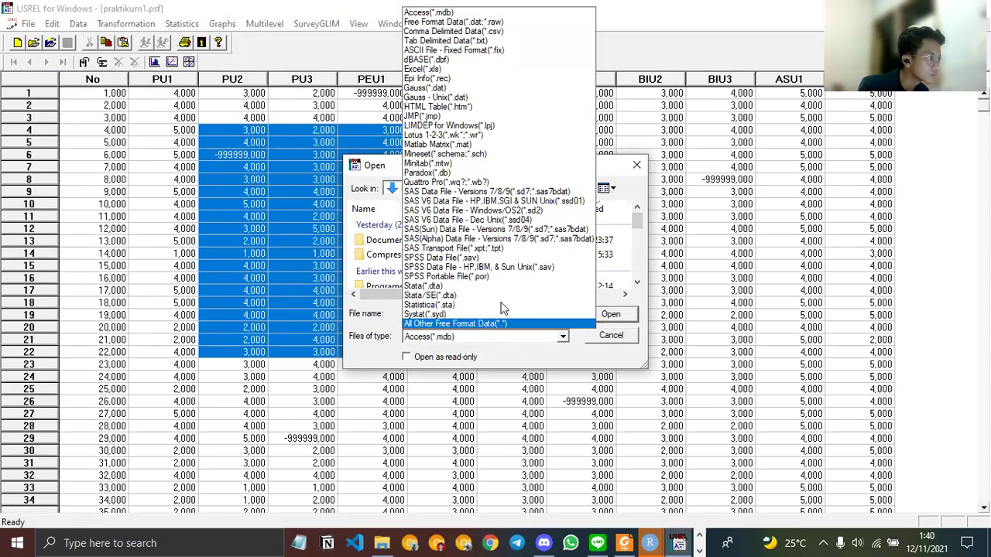
left_click(507, 34)
double_click(480, 245)
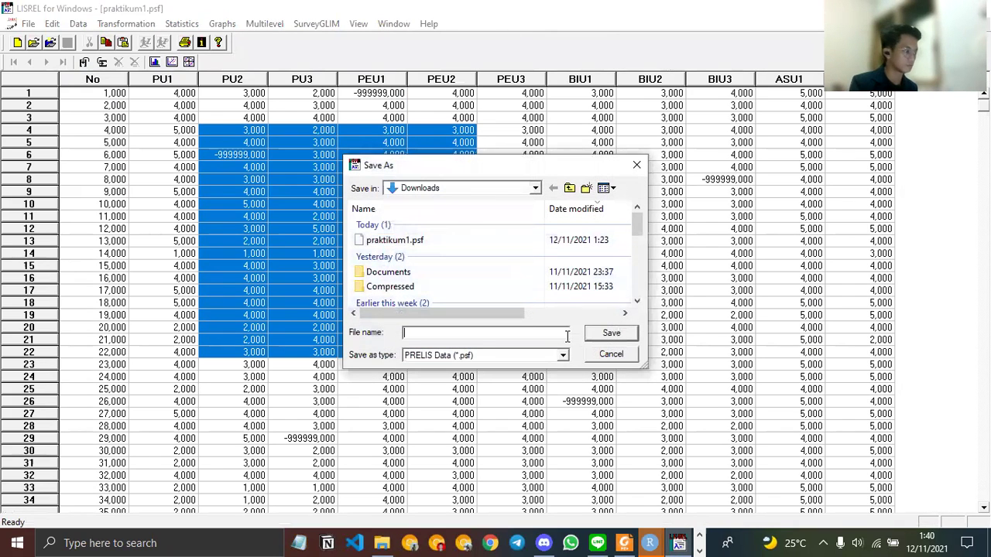
type("praktikum")
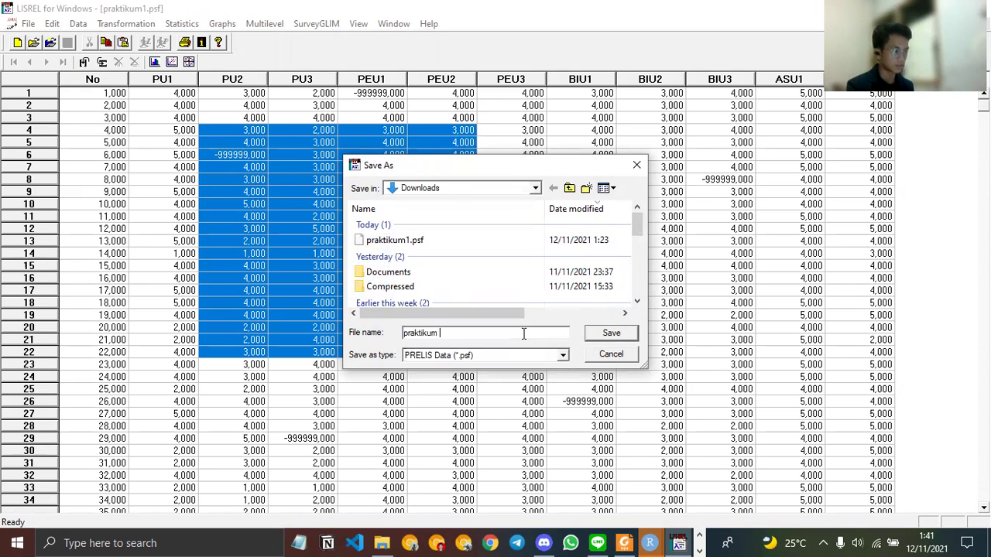
key("BackSpace")
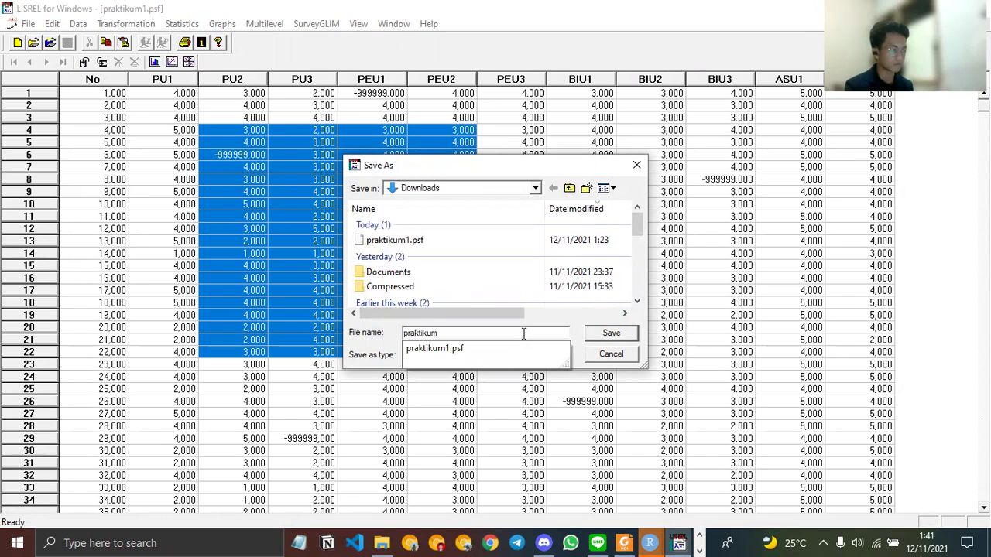
type("CFA")
key("Return")
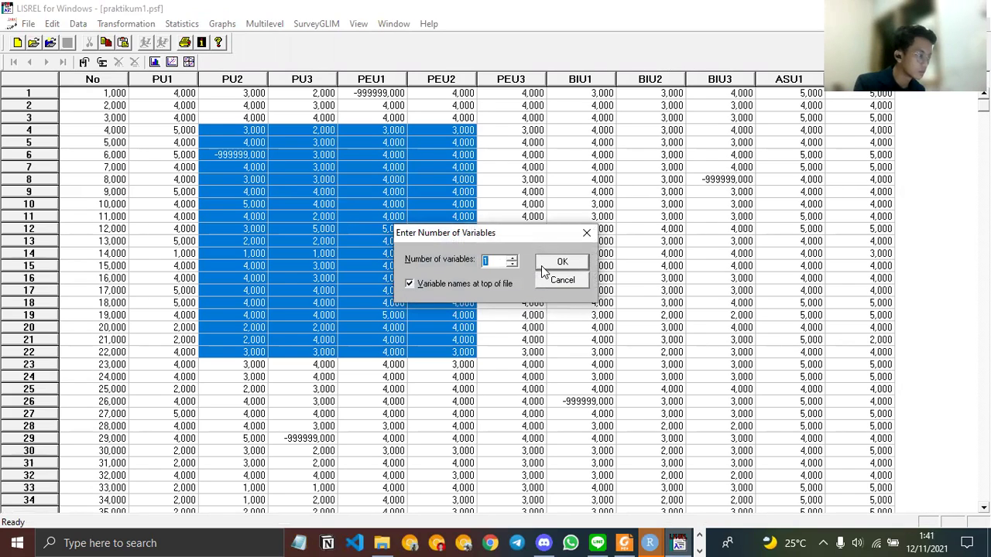
- Set the number of variables for the comma-delimited import, keeping variable names at the top of the file, and run it
left_click(511, 261)
left_click(510, 260)
left_click(511, 260)
left_click(511, 260)
left_click(511, 260)
left_click(511, 260)
left_click(511, 260)
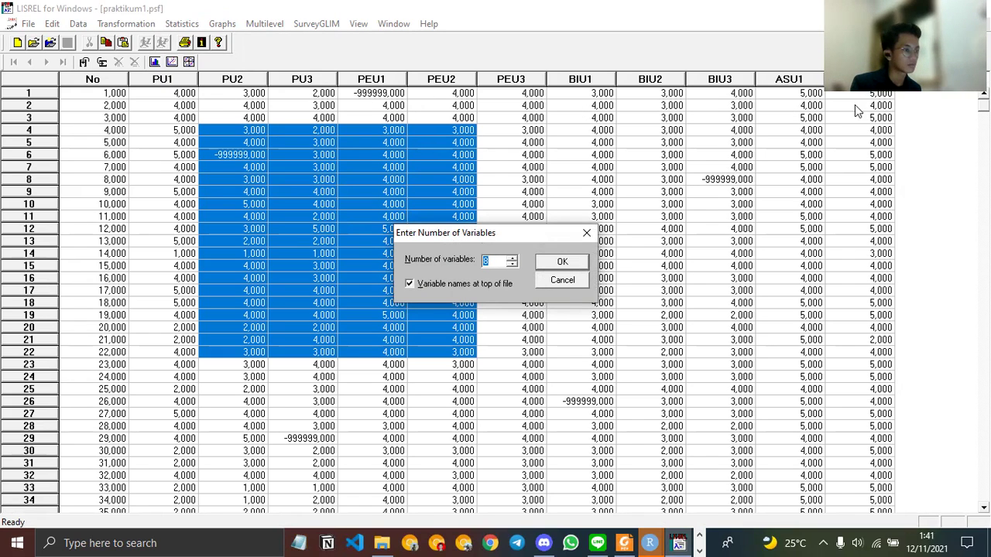
left_click(562, 263)
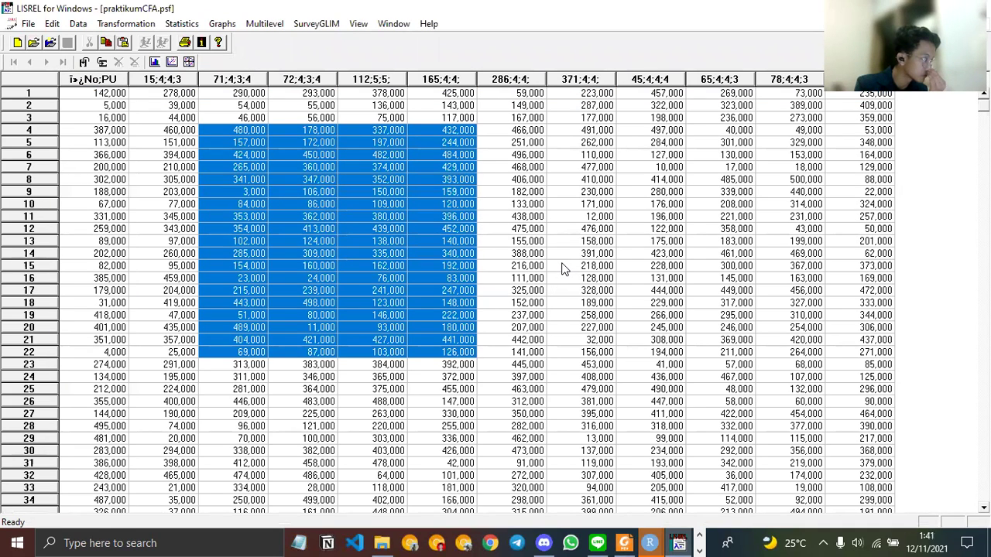
- Look over the imported praktikumCFA data and close all open documents without saving the changes to run1.PTH
scroll(563, 268, "down", 2)
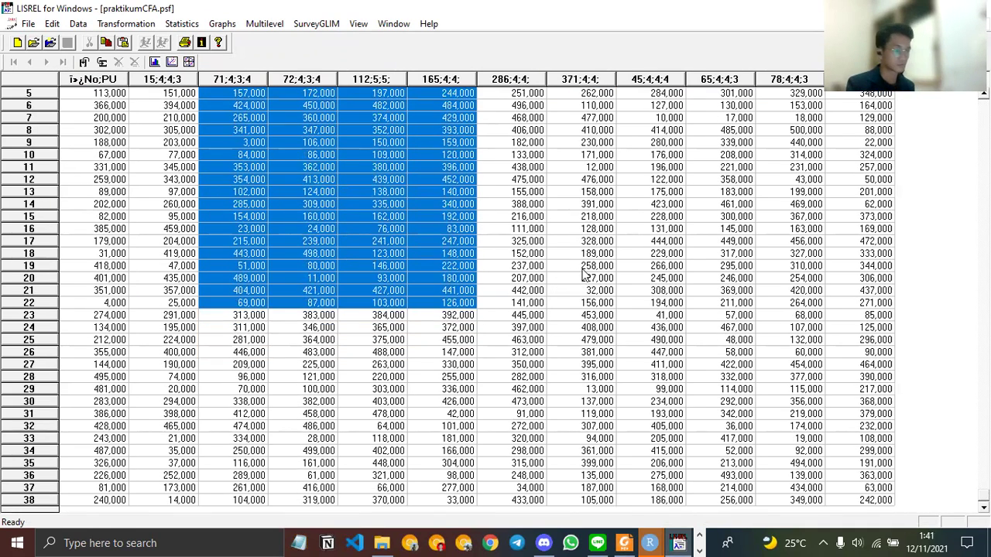
left_click(526, 241)
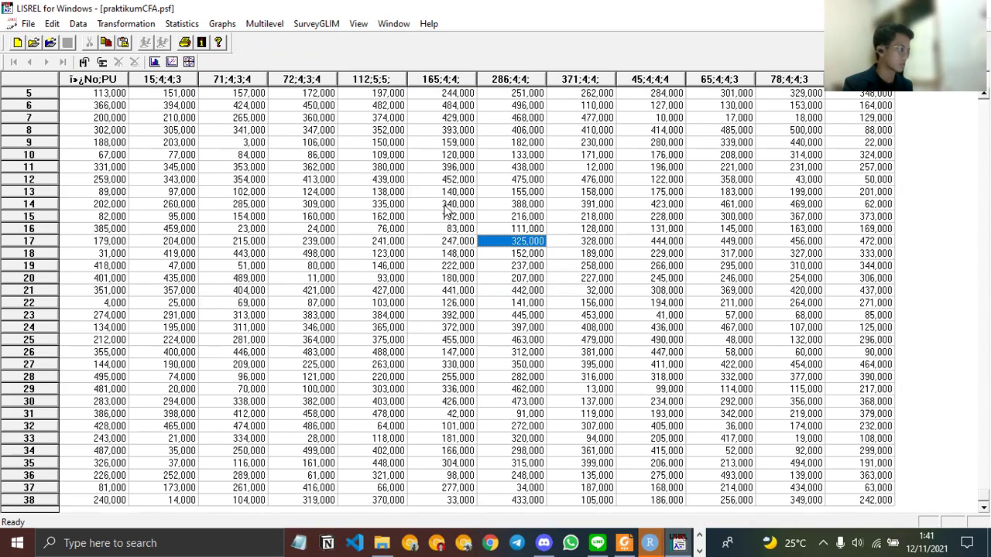
left_click(27, 24)
mouse_move(394, 24)
left_click(410, 97)
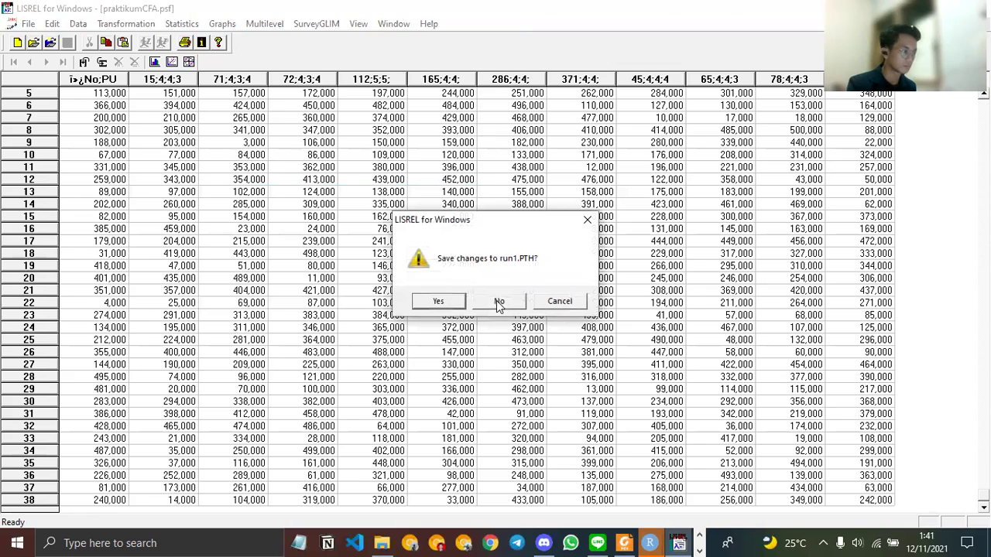
left_click(496, 300)
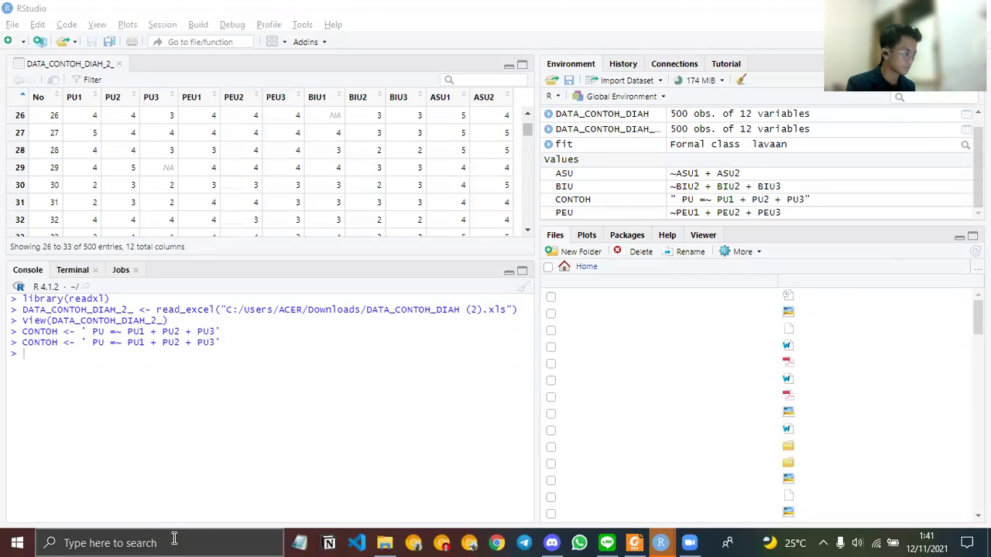
- Start LISREL 8.80 (15 Day Trial) again and maximize its window
left_click(176, 541)
type("lis")
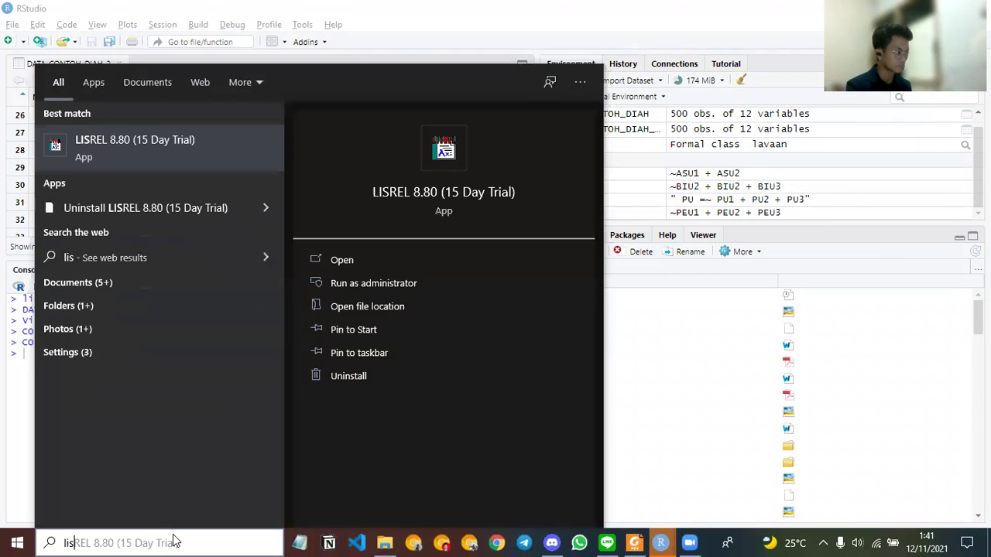
type("re")
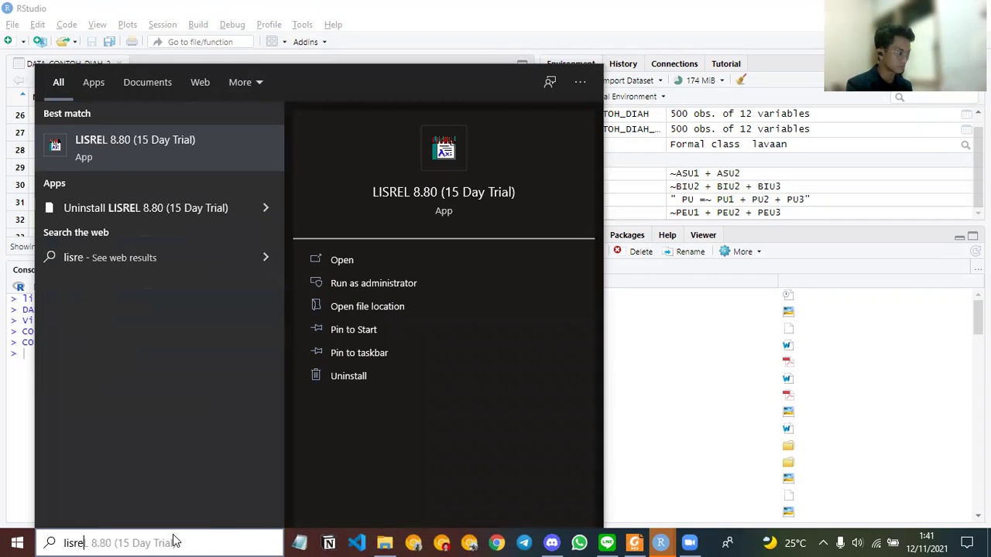
key("Return")
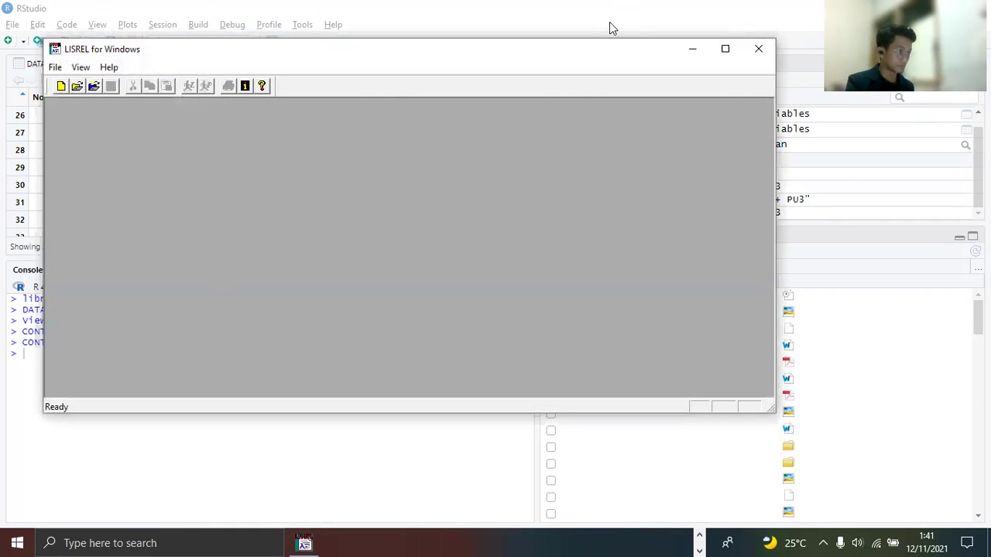
left_click(725, 48)
- Start a data import of the Excel file DATA_CONTOH_DIAH.xls from the Downloads folder
left_click(12, 23)
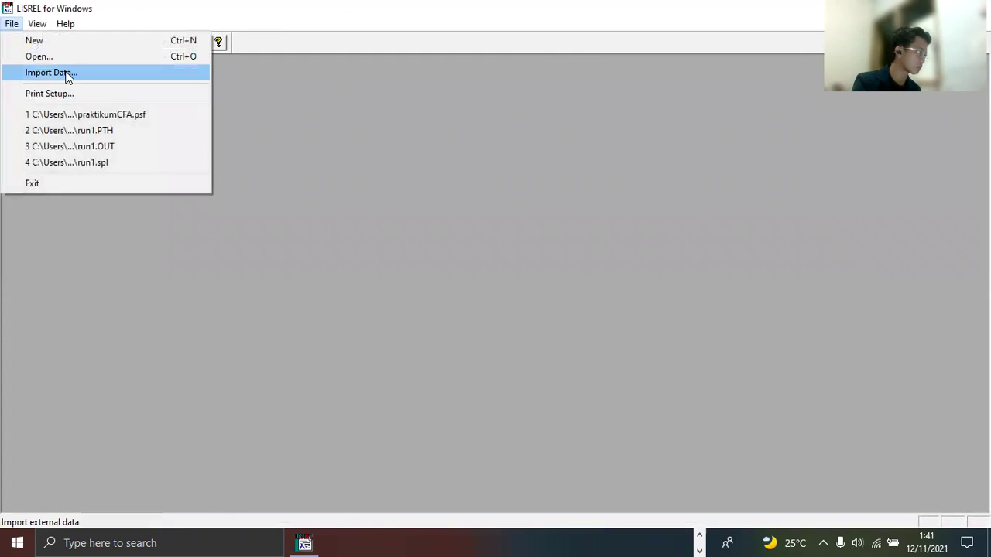
left_click(65, 72)
left_click(507, 338)
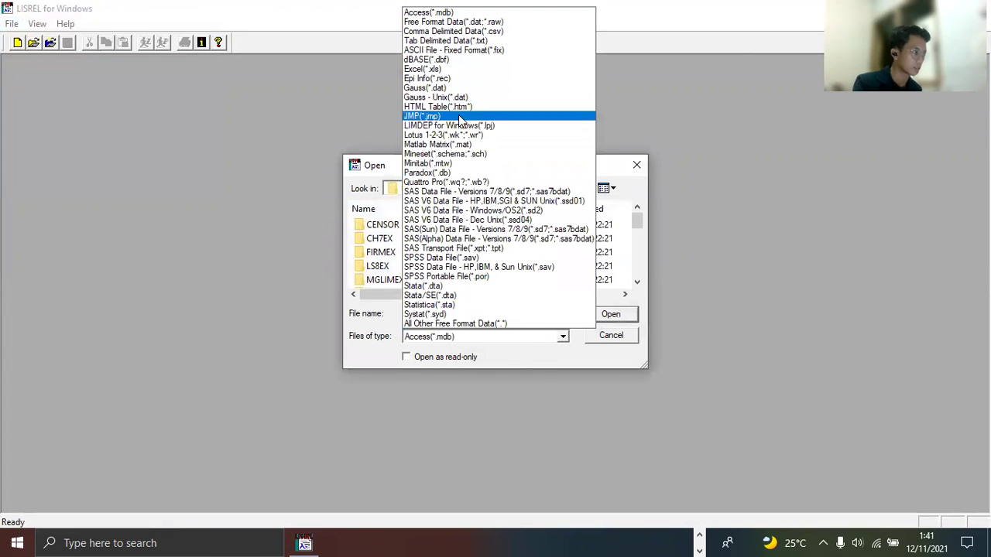
left_click(463, 69)
left_click_drag(438, 294, 422, 278)
left_click(535, 188)
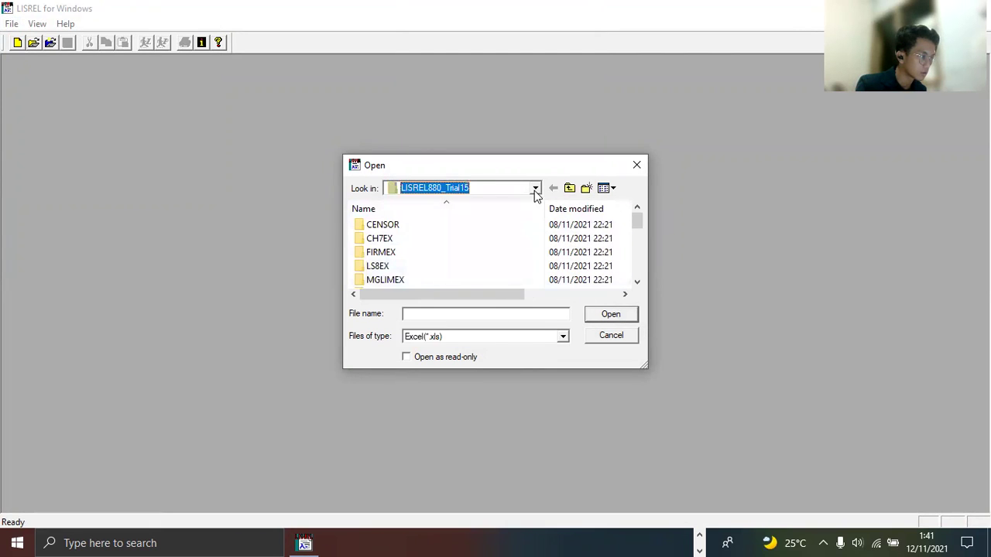
left_click(474, 263)
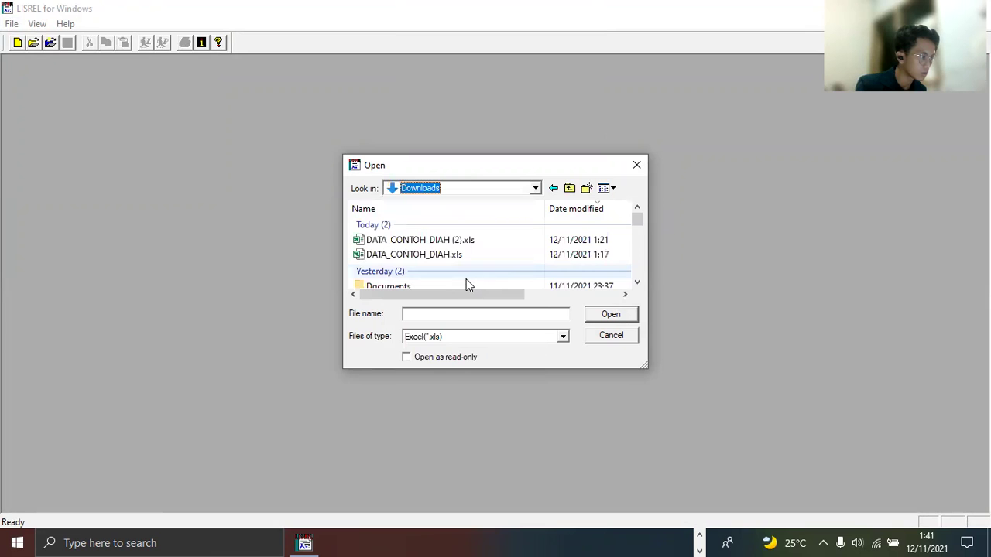
double_click(458, 259)
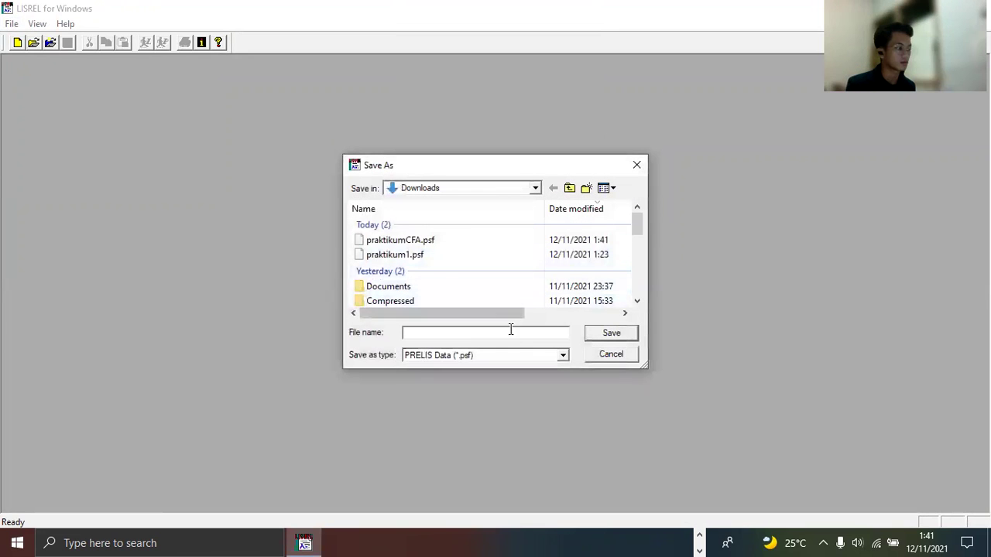
- Save the imported data over the existing praktikumCFA.psf and maximize its data window
left_click(458, 241)
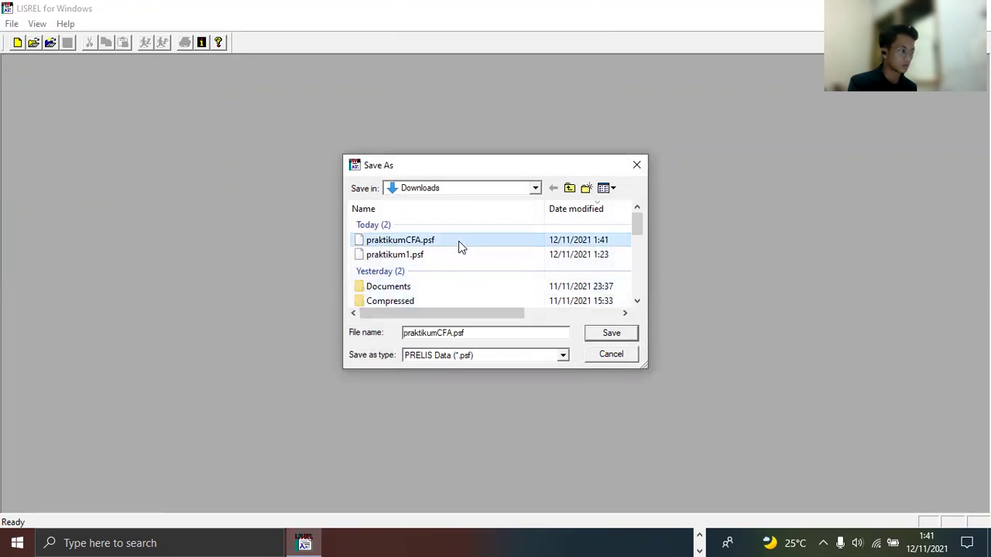
left_click(611, 335)
left_click(534, 276)
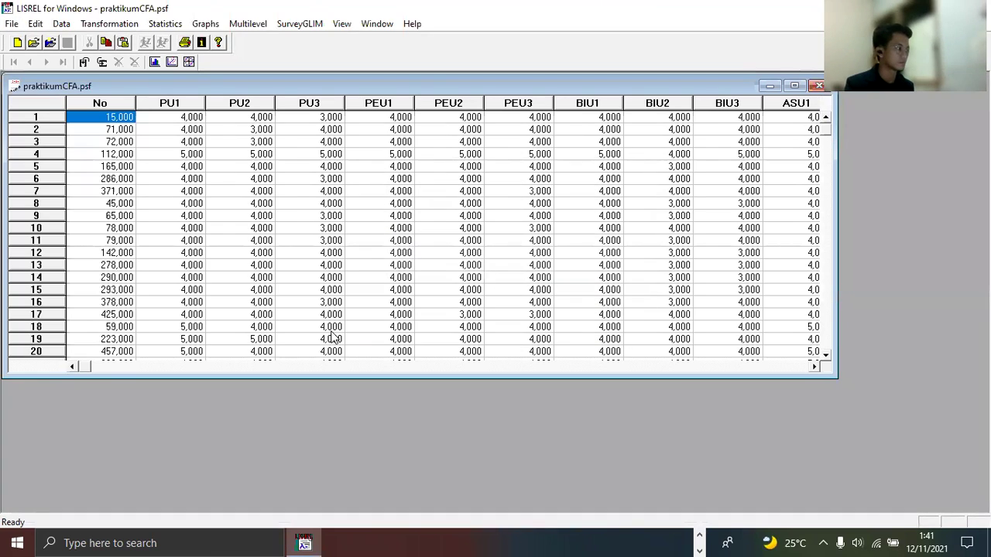
left_click(794, 85)
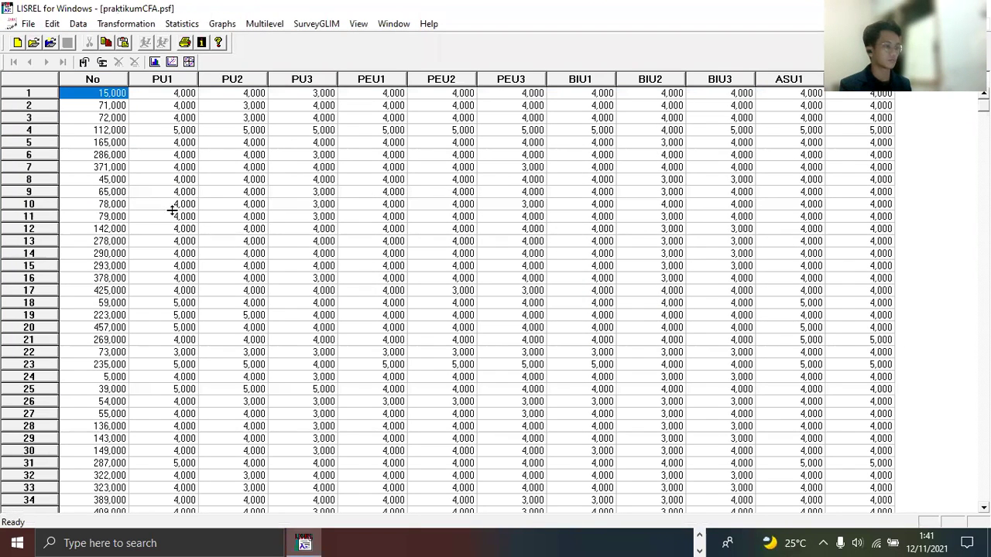
left_click_drag(172, 227, 708, 319)
left_click(707, 315)
left_click(105, 79)
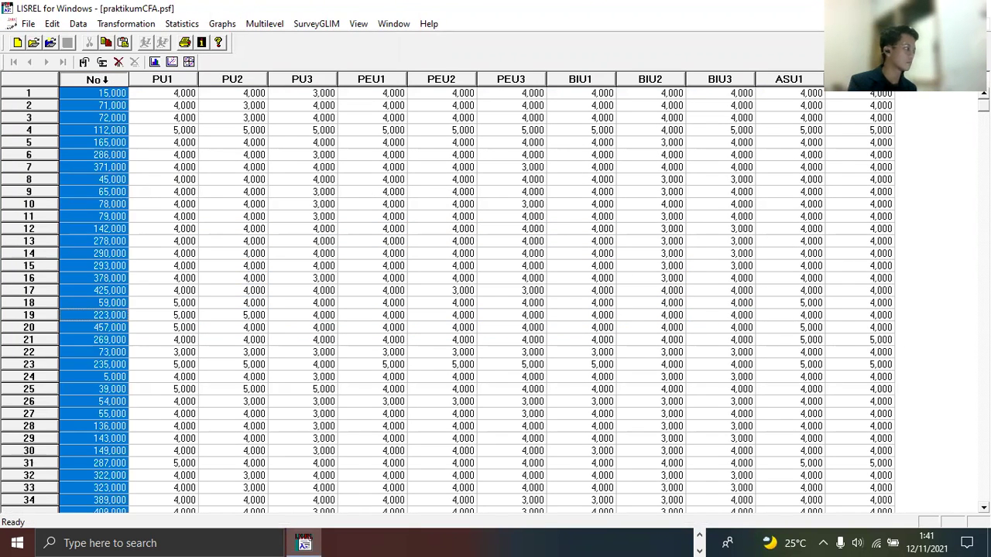
right_click(105, 80)
left_click(79, 74)
left_click(81, 75)
left_click(81, 75)
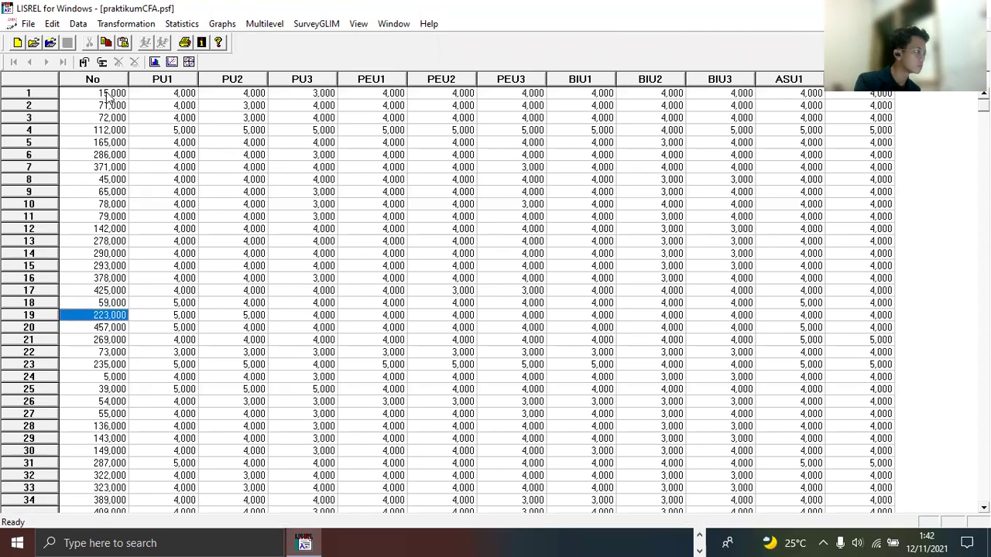
left_click(111, 93)
left_click(111, 144)
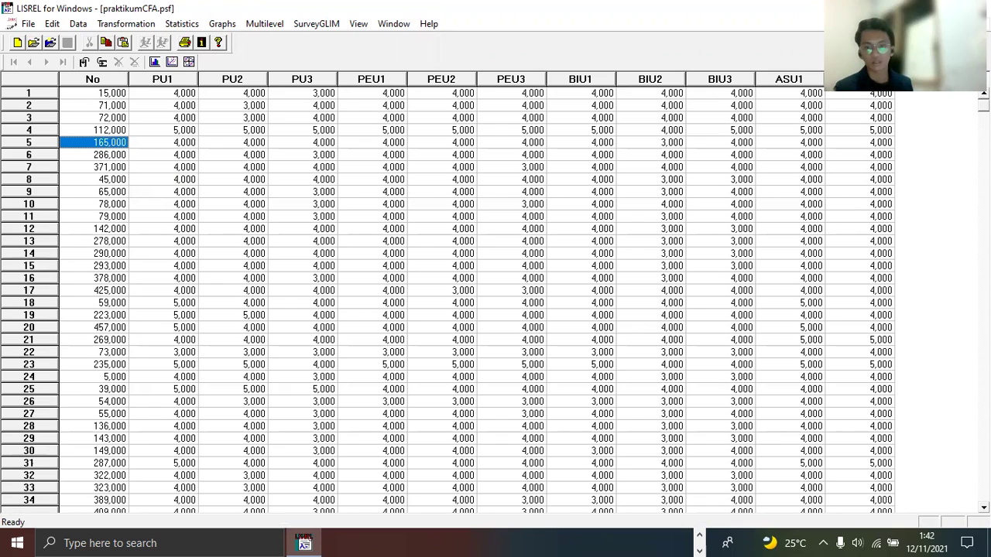
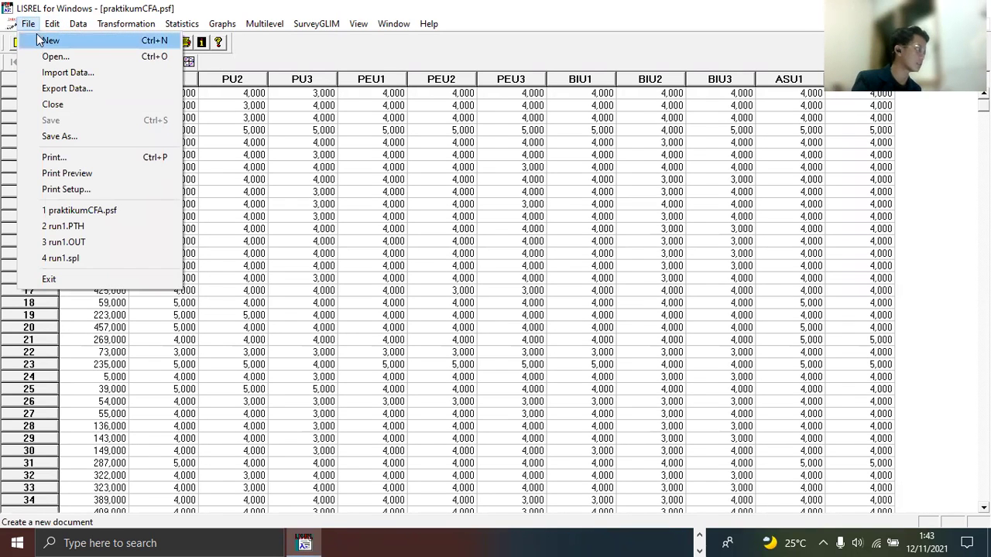
- Create a new Syntax Only document
left_click(42, 41)
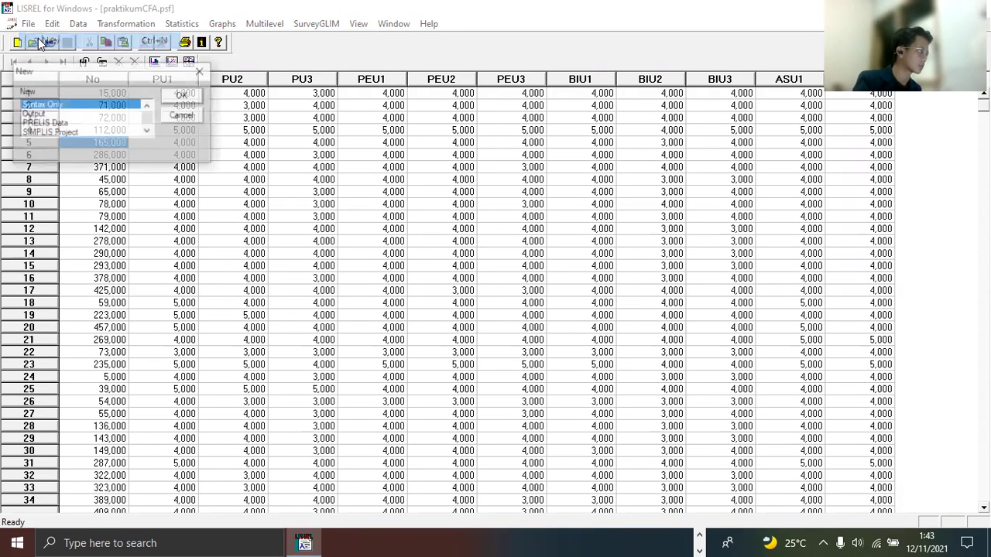
left_click(180, 98)
type("ASU")
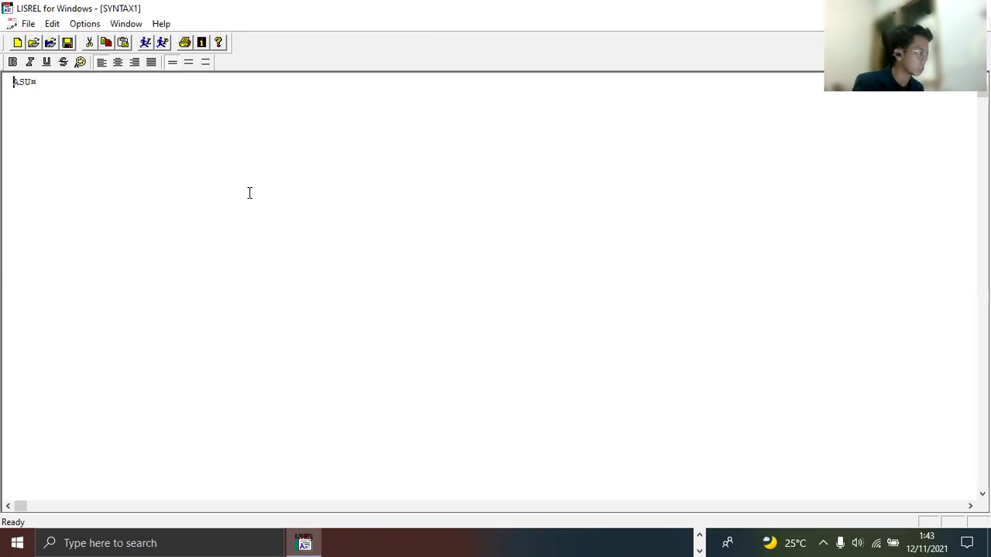
key("ctrl+a")
key("Delete")
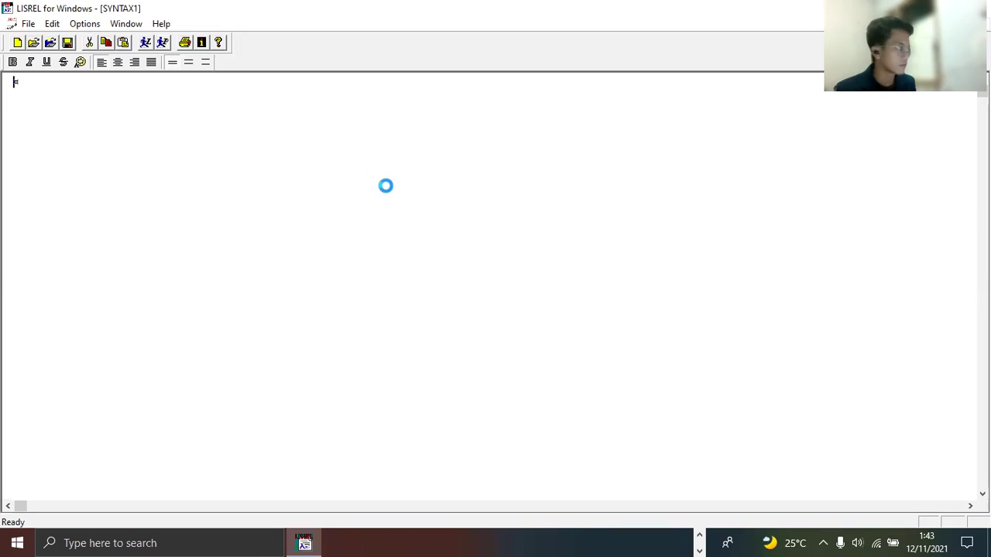
- Enter the prepared CFA syntax for PU, PEU, BIU and ASU and set its raw data file to praktikumCFA.PSF
type("! INI ADALAH CONTOH PENGOLAHAN CFA ! DIBUAT OLEH DIAH PRIHARSARI OBSERVED VARIABLES PU1 PU2 PU3 PEU1 PEU2 PEU3 BIU1 BIU2 BIU3 ASU1 ASU2 RAW DATA FROM FILE 17juli2020-lisrel.PSF SAMPLE SIZE = 500 LATENT VARIABLES PU PEU BIU ASU RELATIONSHIPS PU1 PU2 PU3 = PU PEU1 PEU2 PEU3 = PEU BIU1 BIU2 BIU3 = BIU ASU1 ASU2 = ASU OPTIONS: SC SS EF RS PATH DIAGRAM END OF PROBLEM PSFFILE 17juli2020-lisrel.PSF")
left_click(165, 130)
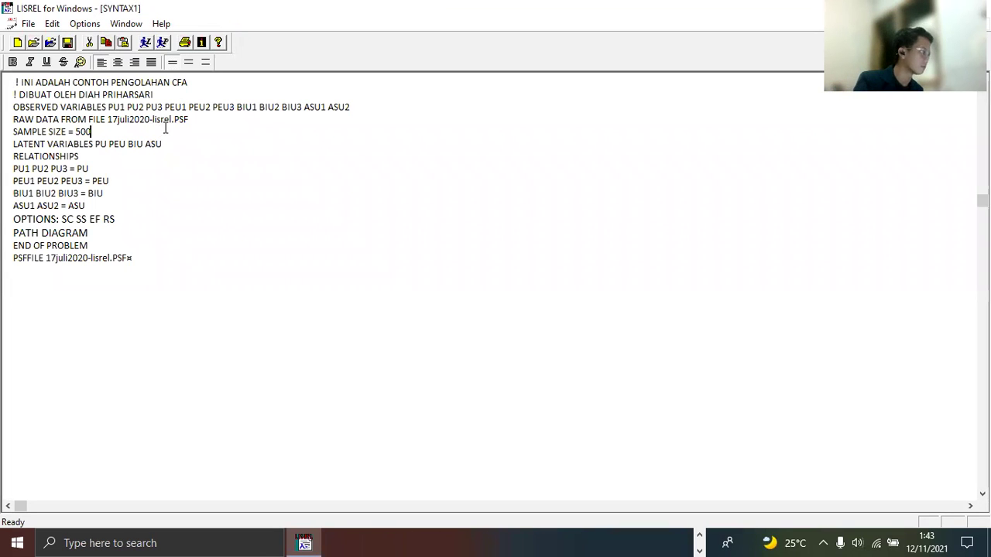
left_click_drag(172, 121, 107, 121)
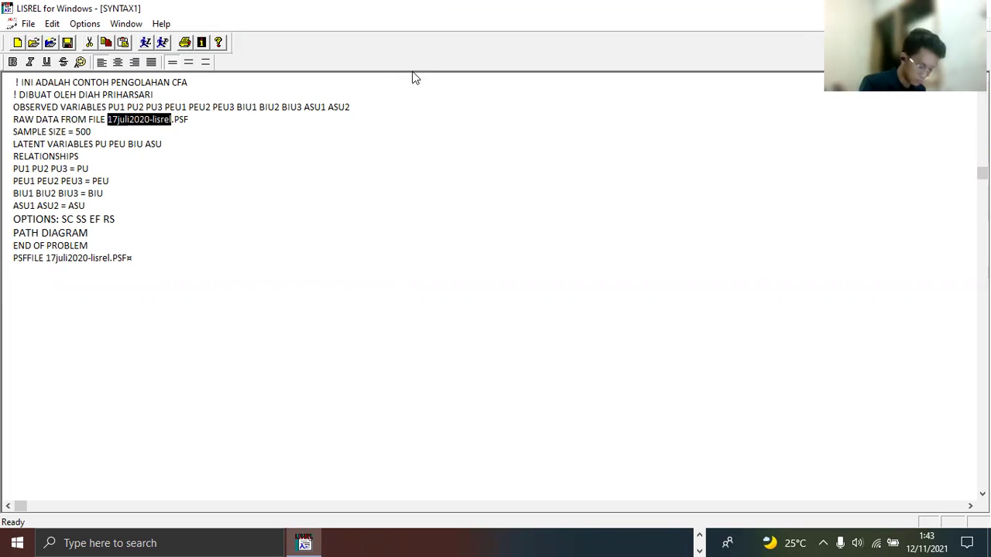
type("prakt")
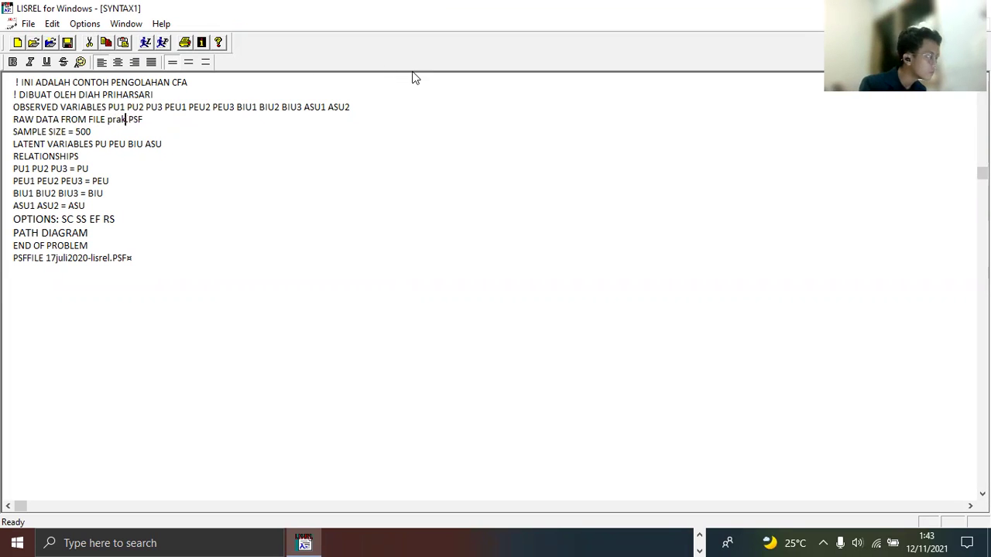
type("ikumCFA")
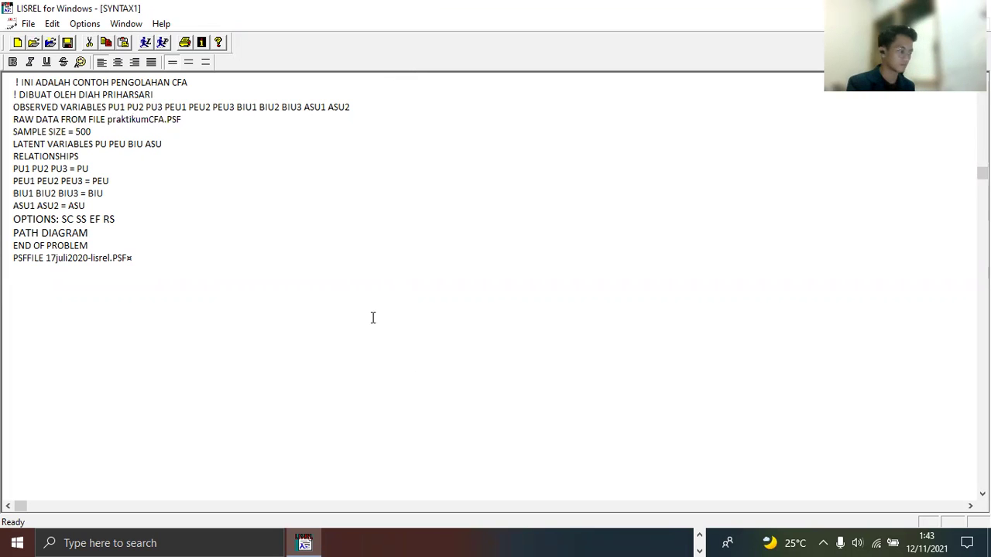
- Replace the file name in the PSFFILE line at the end of the syntax with praktikumCFA
key("alt+Tab")
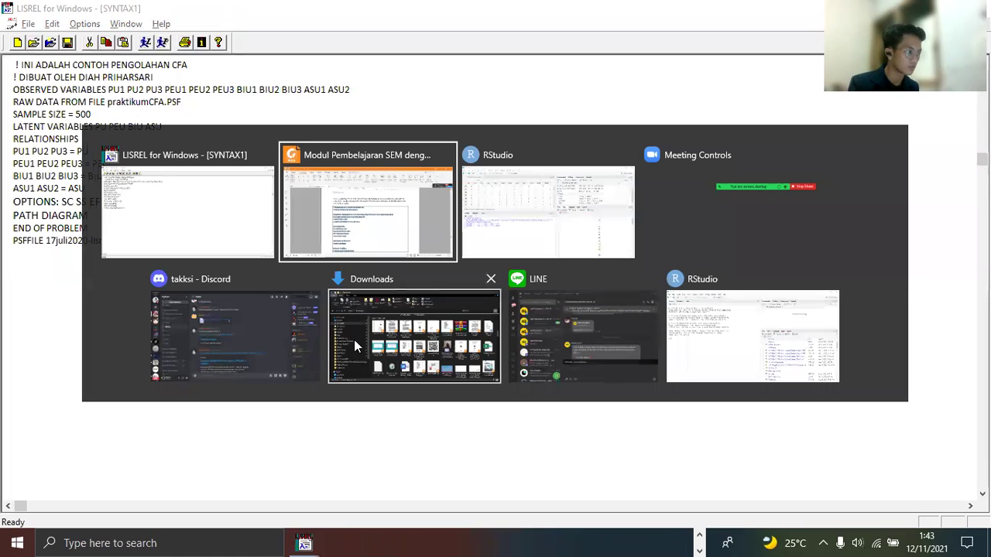
key("Escape")
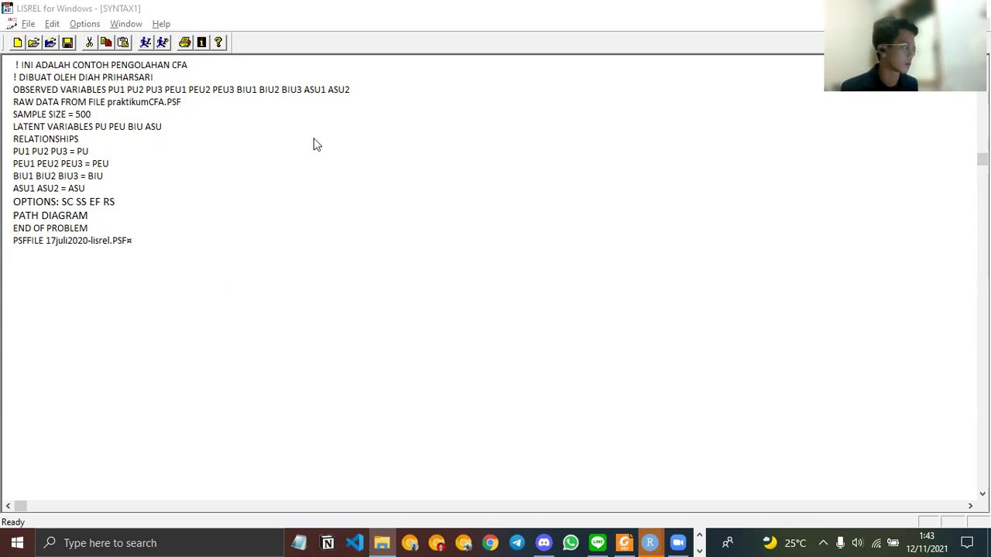
left_click_drag(148, 119, 165, 119)
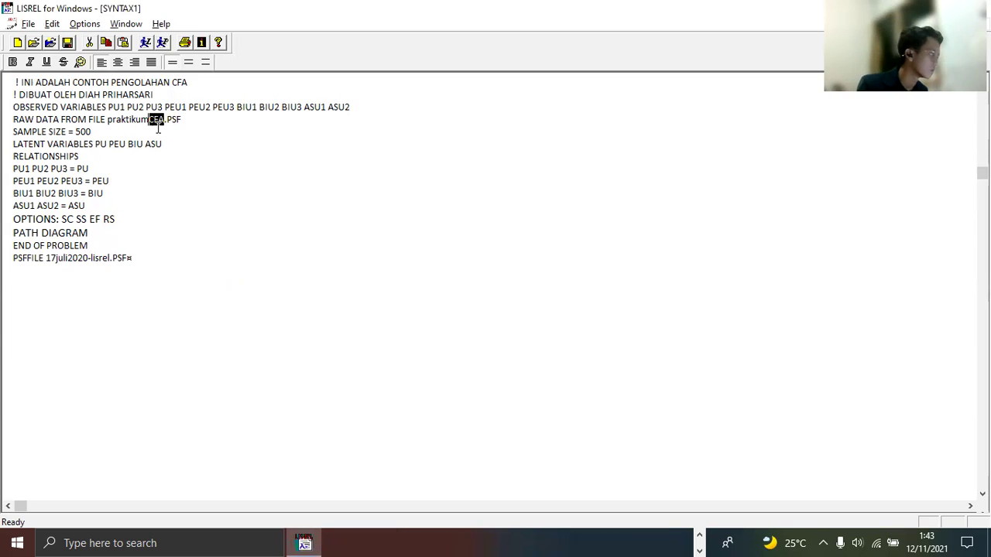
double_click(106, 120)
key("ctrl+c")
left_click(114, 258)
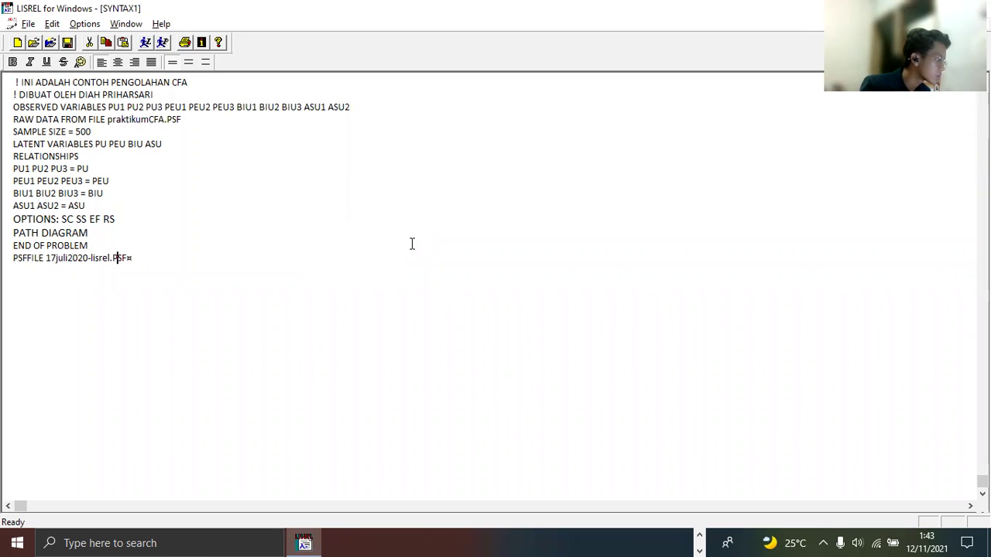
key("ctrl+shift+Left")
key("ctrl+shift+Left")
key("ctrl+shift+Left")
key("ctrl+v")
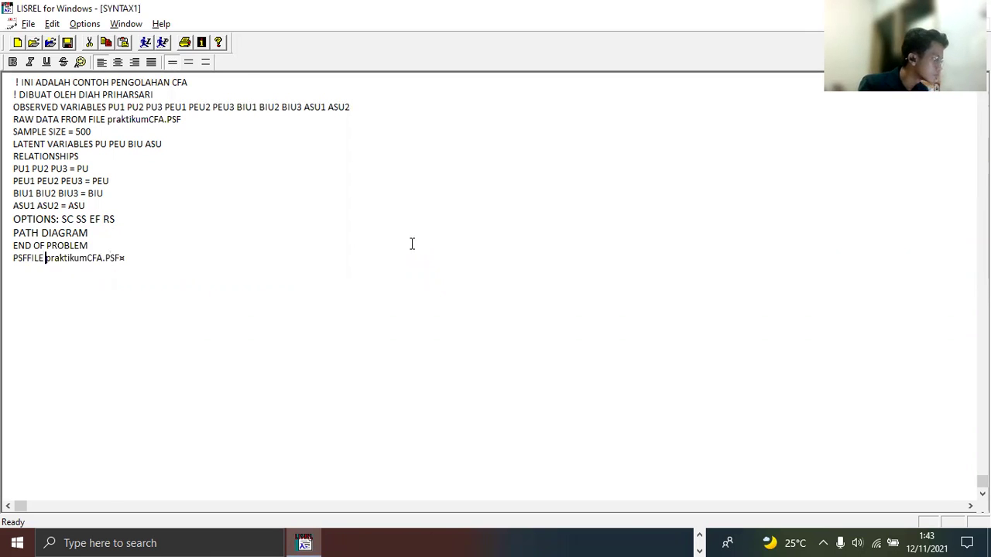
- Run LISREL on the syntax, saving it in the Downloads folder as runCFA.spl
left_click(26, 24)
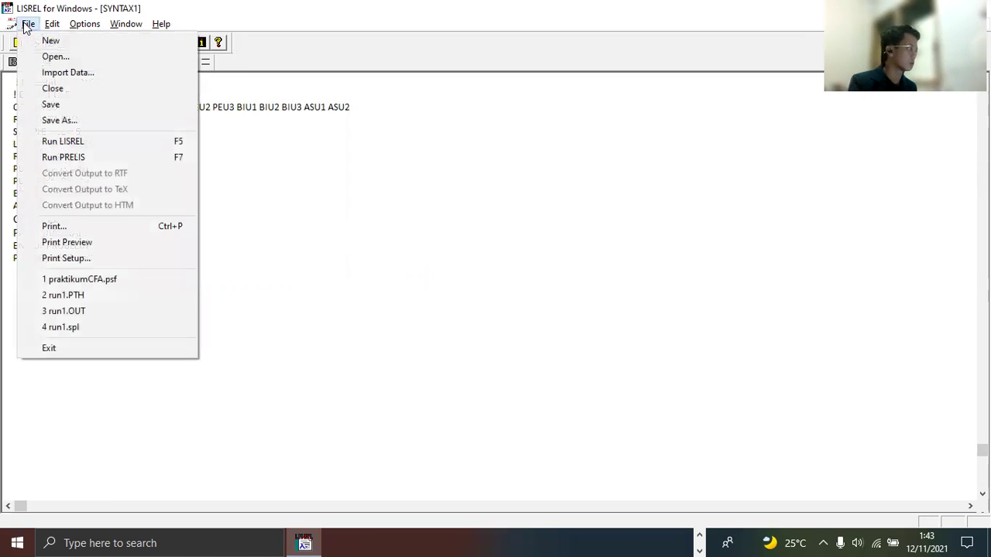
left_click(65, 142)
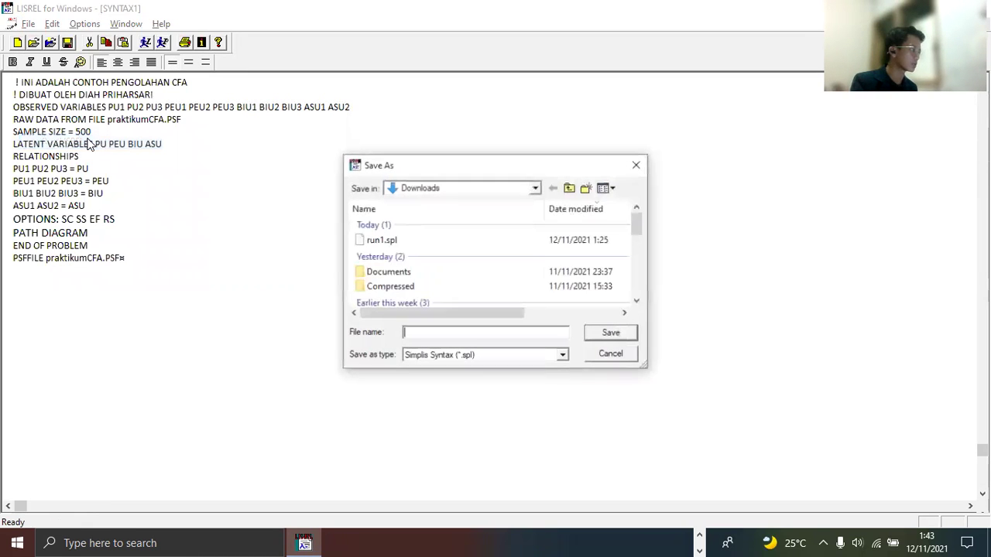
left_click(440, 241)
left_click(427, 332)
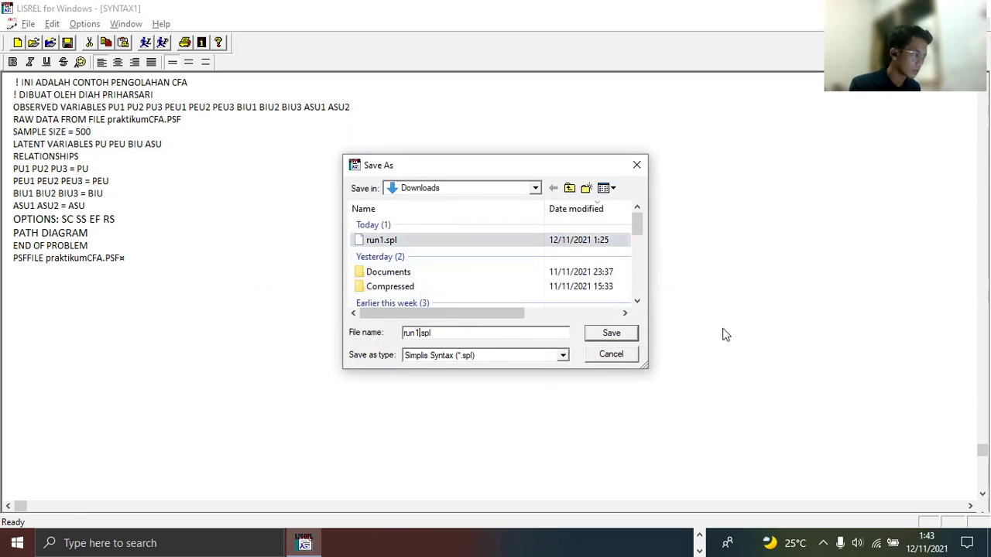
type("CFA")
key("Return")
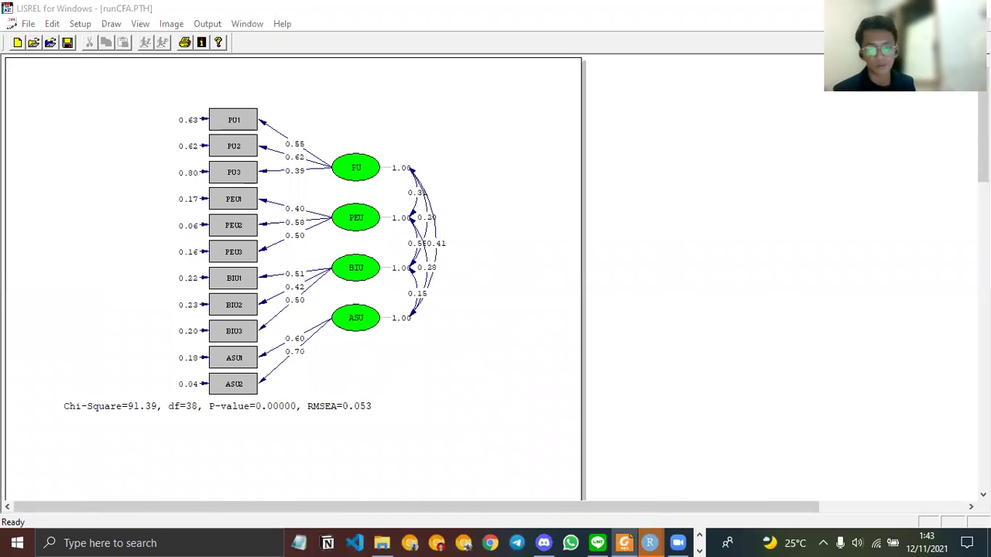
- Switch the path diagram's estimates to Standardized Solution and examine the loadings and fit statistics
left_click(369, 277)
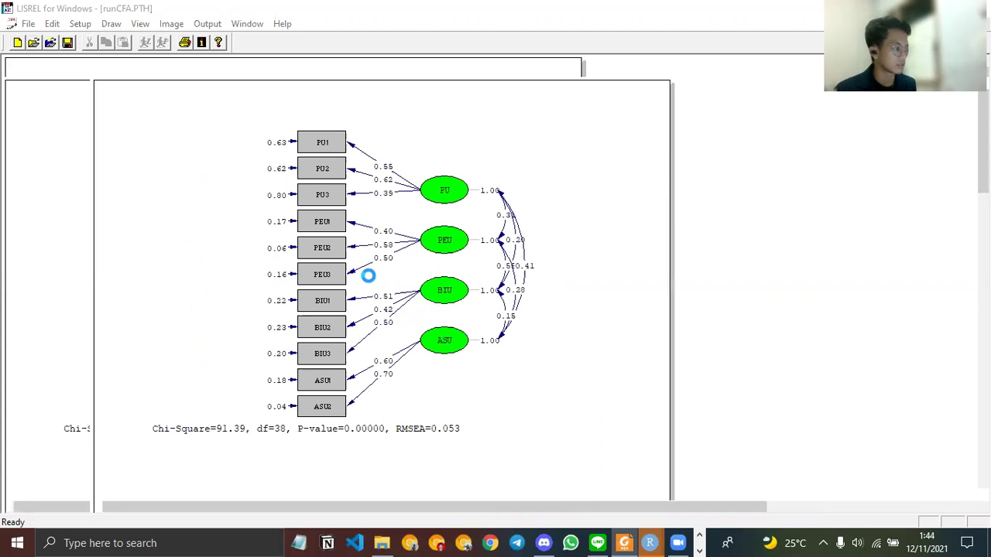
left_click(394, 68)
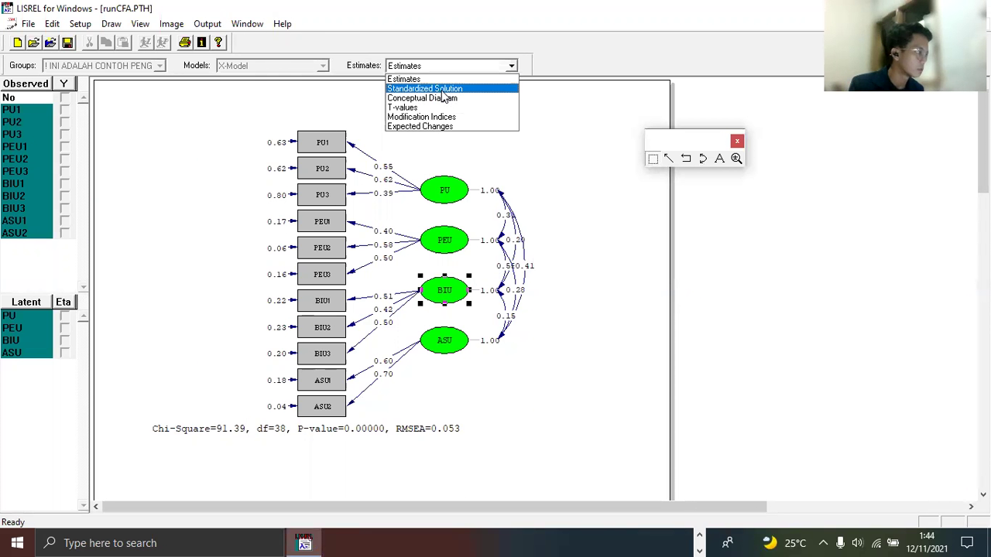
left_click(437, 87)
left_click(451, 68)
left_click(494, 66)
left_click(495, 66)
left_click(461, 89)
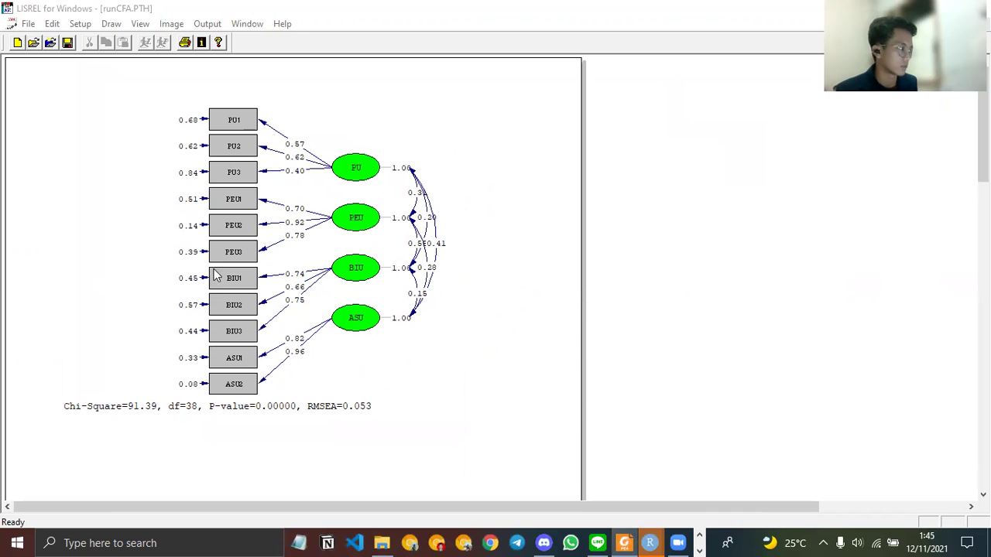
scroll(324, 288, "down", 5)
scroll(324, 288, "up", 5)
scroll(329, 290, "down", 3)
scroll(333, 295, "up", 3)
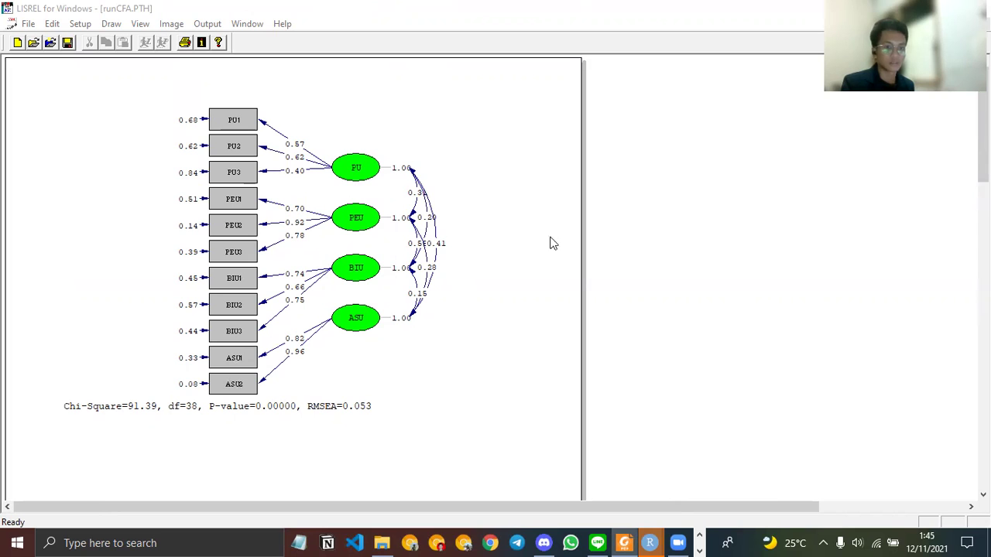
- Close LISREL without saving changes to runCFA.PTH, return to RStudio and enlarge its console
key("alt+F4")
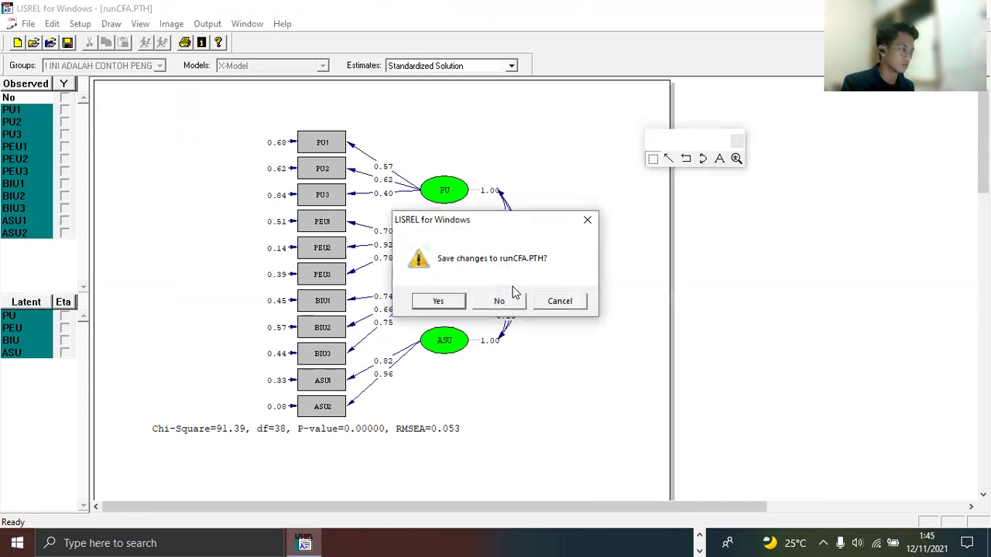
left_click(500, 300)
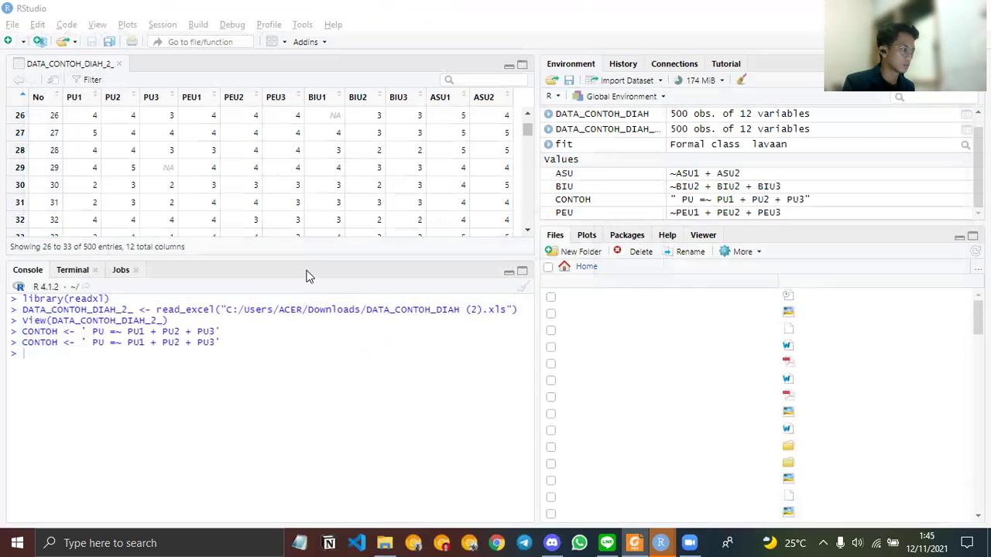
left_click_drag(312, 259, 322, 223)
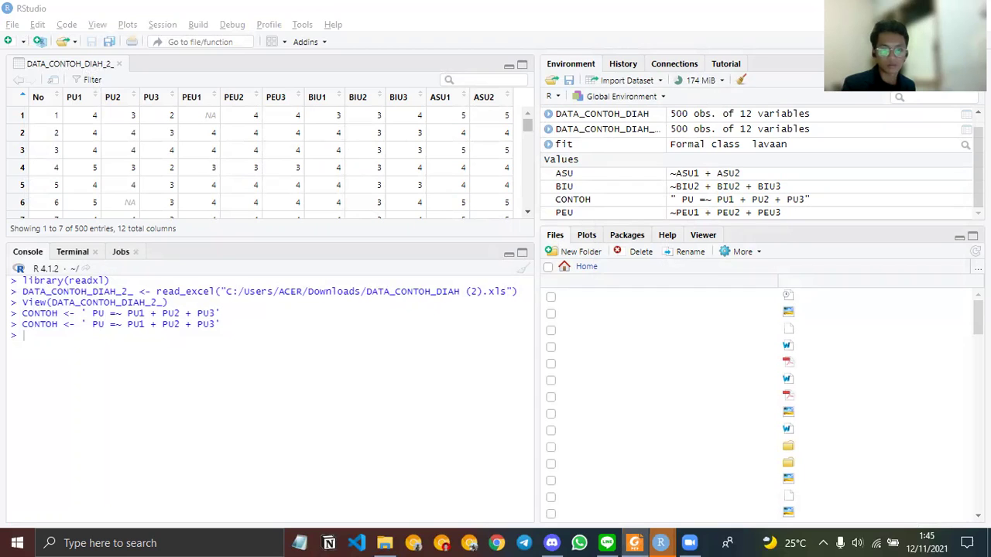
- Run the CONTOH model definition: PU =~ PU1 + PU2 + PU3, PEU =~ PEU1 + PEU2 + PEU3, BIU =~ BIU2 + BIU2 + BIU3, ASU =~ ASU1 + ASU2
left_click(261, 338)
type("CONTOH <- ' PU =~ PU1 + PU2 + PU3 PEU =~ PEU1 + PEU2 + PEU3 BIU =~ BIU2 + BIU2 + BIU3 ASU =~ ASU1 + ASU2'")
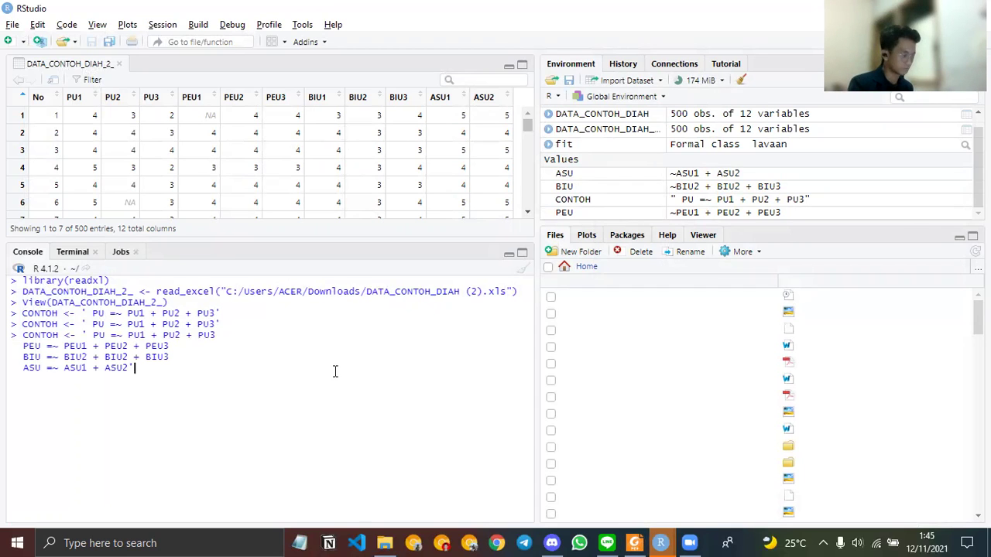
key("Return")
type("CONTOH <- ' PU =~ PU1 + PU2 + PU3 PEU =~ PEU1 + PEU2 + PEU3 BIU =~ BIU2 + BIU2 + BIU3 ASU =~ ASU1 + ASU2'")
key("Return")
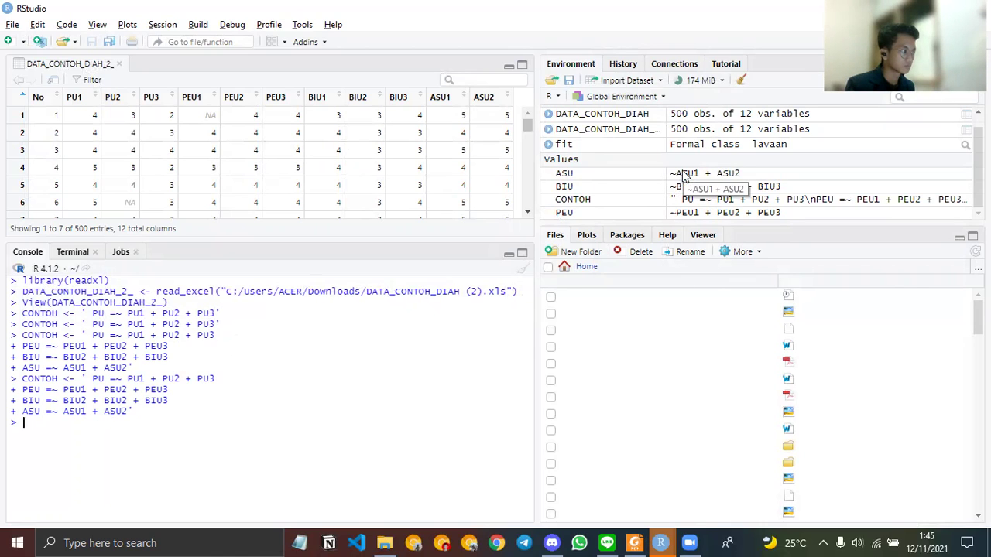
- View the DATA_CONTOH_DIAH and DATA_CONTOH_DIAH_2_ datasets from the environment to compare their rows
scroll(694, 203, "up", 1)
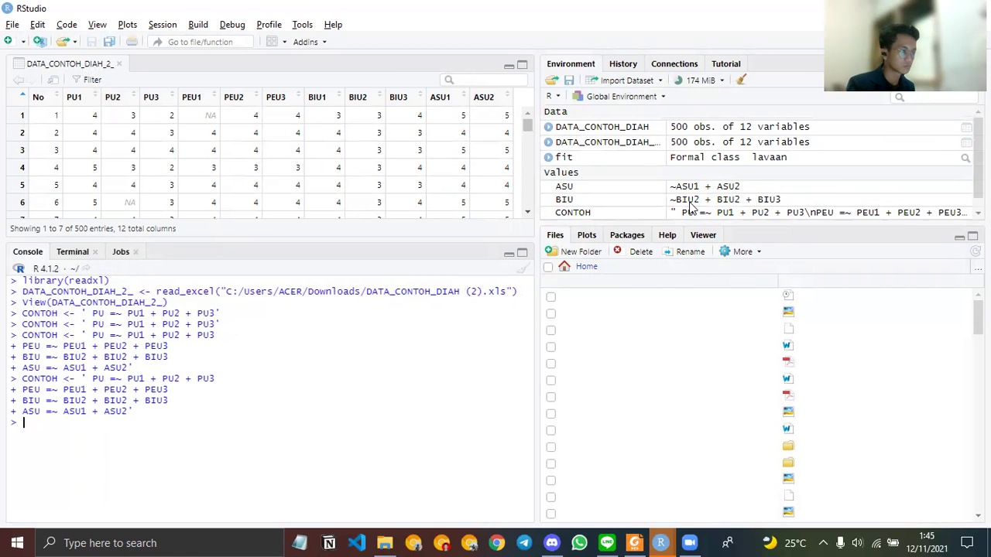
left_click(623, 131)
left_click(629, 133)
left_click(633, 146)
left_click(635, 131)
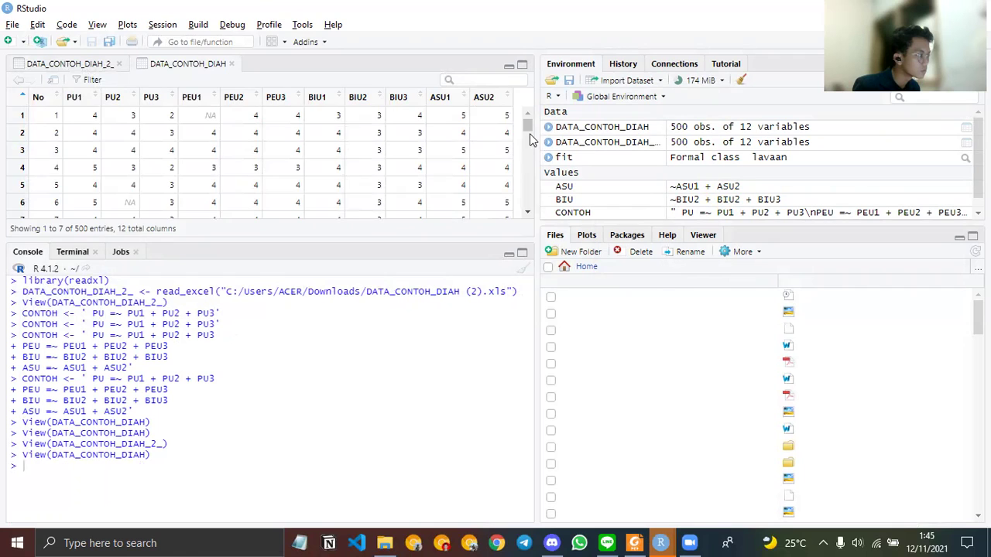
left_click(627, 143)
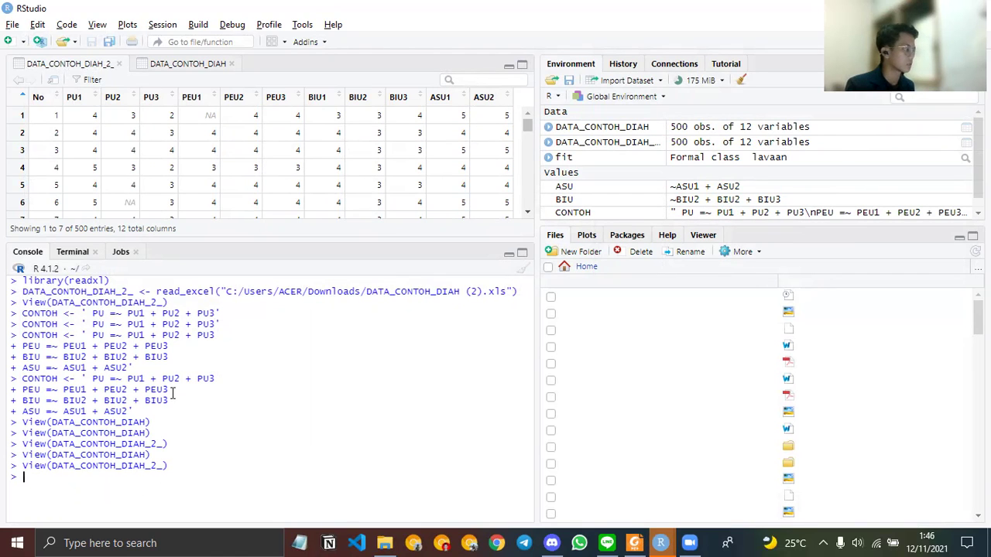
- Import the Excel file DATA_CONTOH_DIAH.xls from the Downloads folder as the dataset DATA_CONTOH_DIAH
left_click(13, 24)
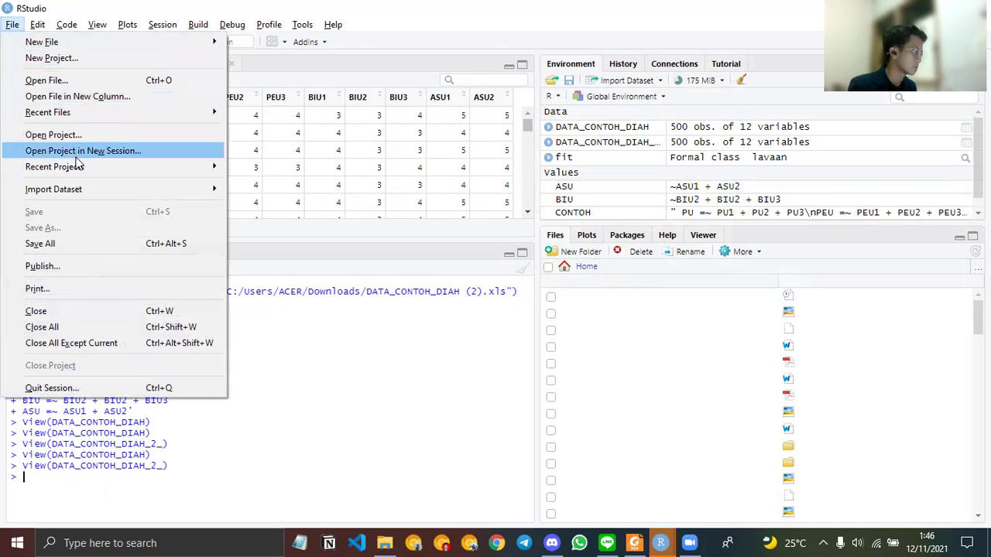
mouse_move(89, 192)
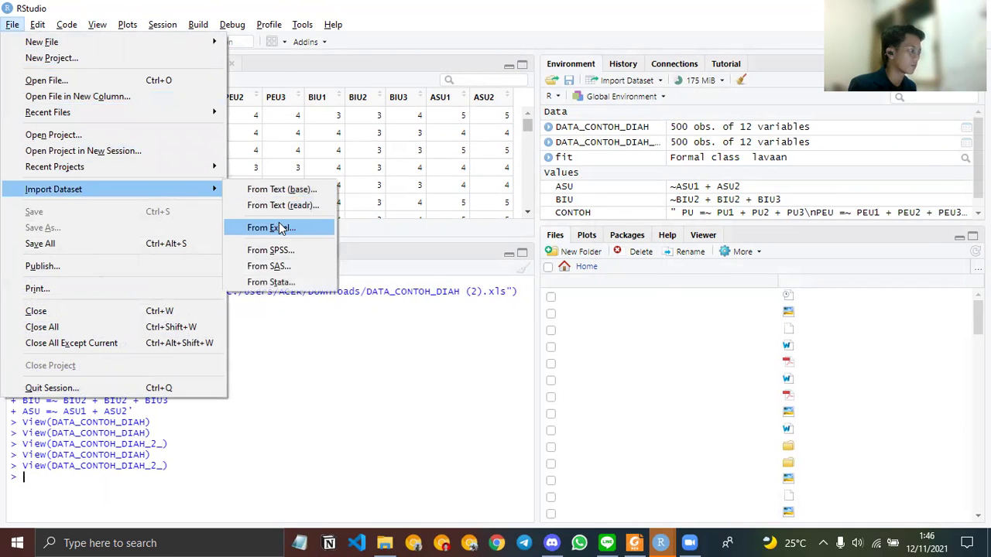
left_click(271, 227)
left_click(885, 125)
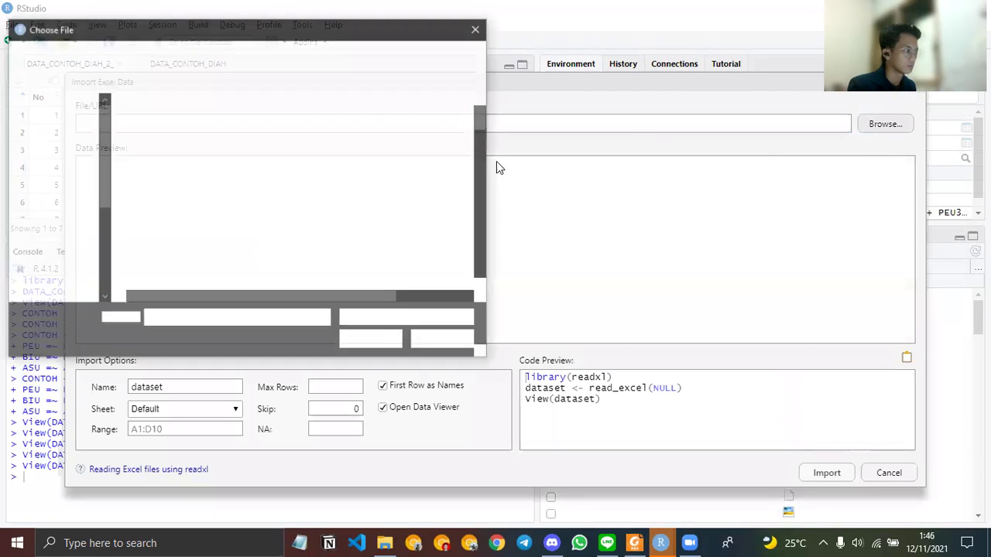
scroll(98, 195, "up", 4)
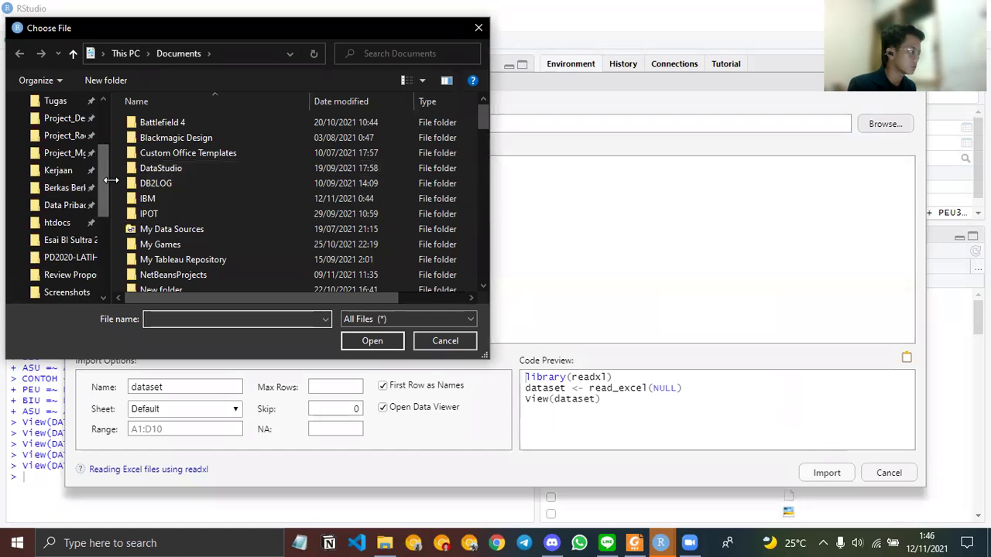
scroll(101, 187, "up", 3)
left_click(65, 147)
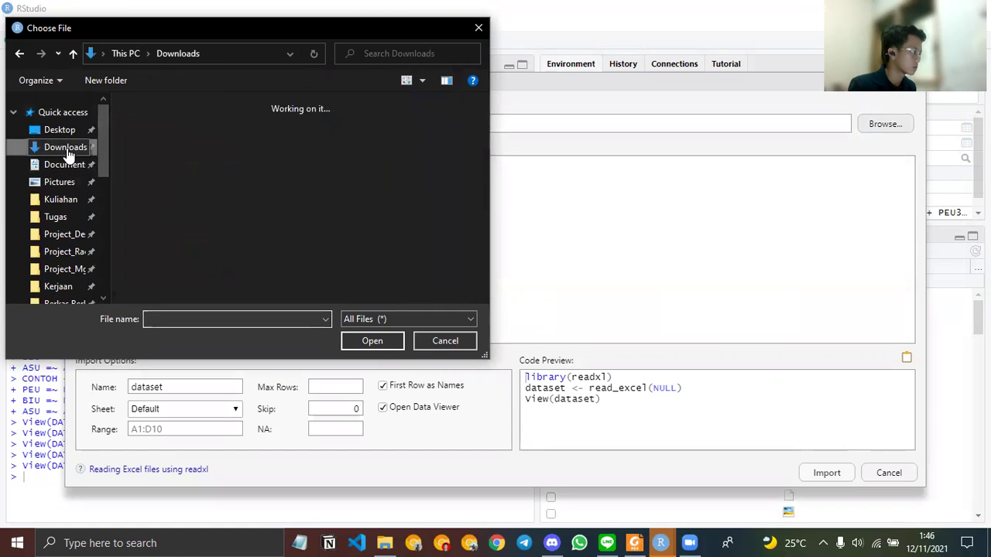
scroll(403, 252, "down", 1)
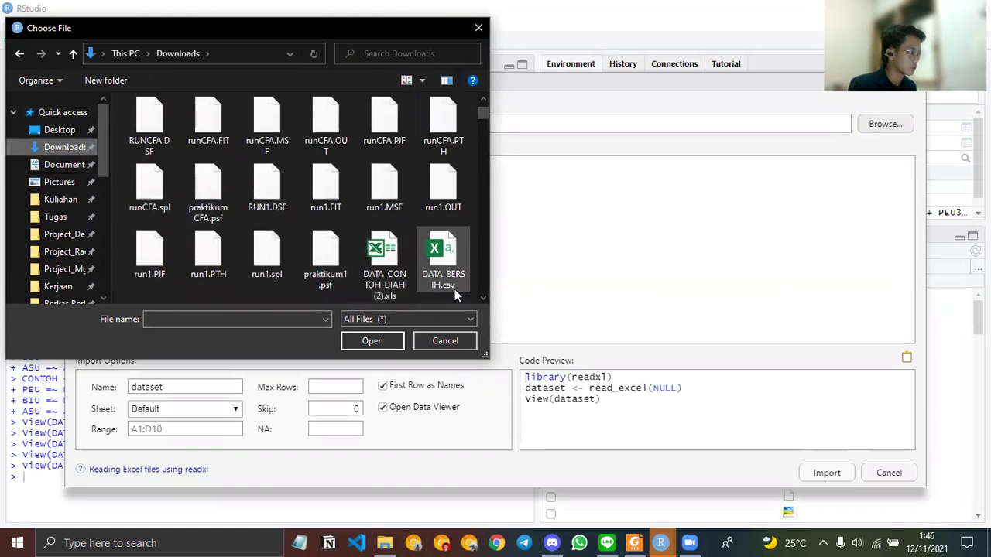
scroll(418, 280, "down", 1)
double_click(164, 255)
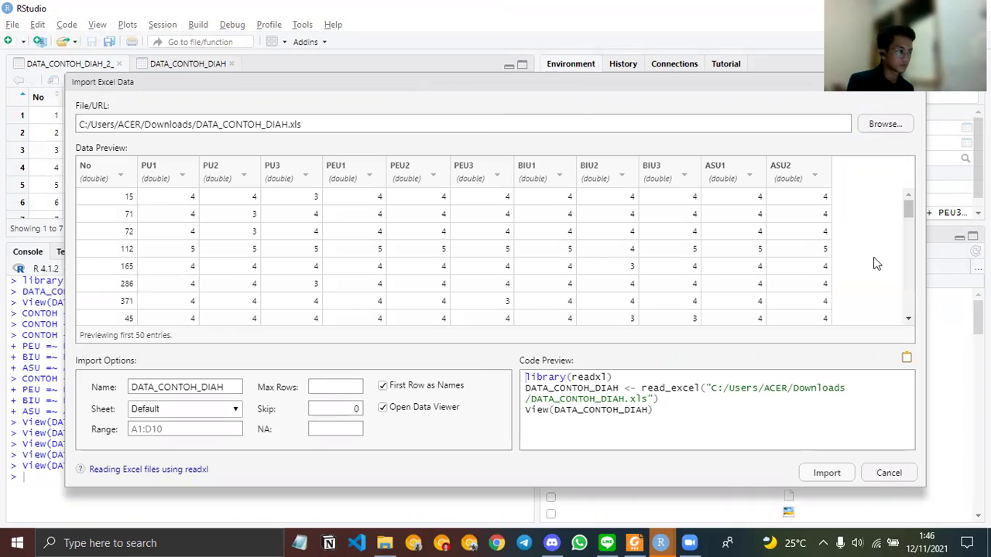
left_click(825, 474)
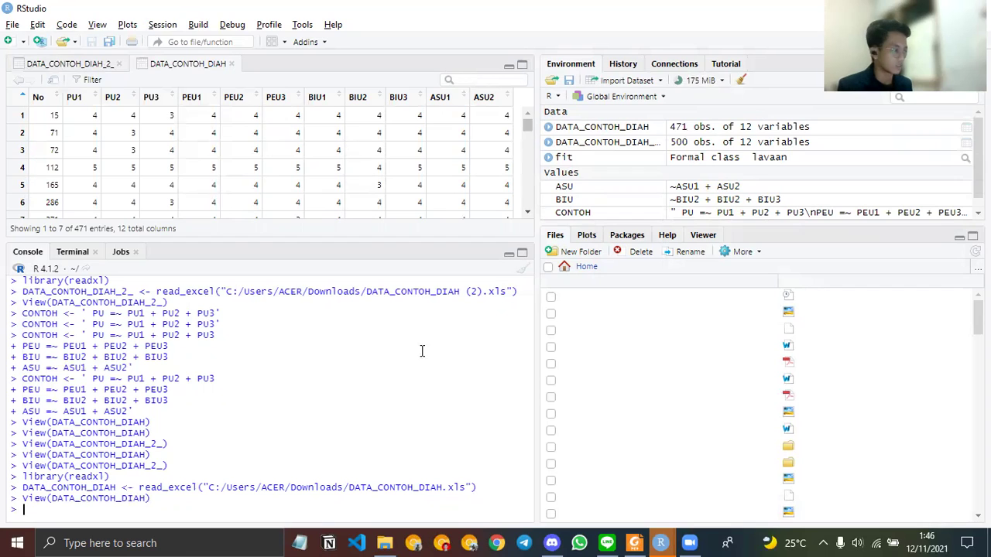
- Load the lavaan package with library(lavaan)
scroll(664, 181, "down", 1)
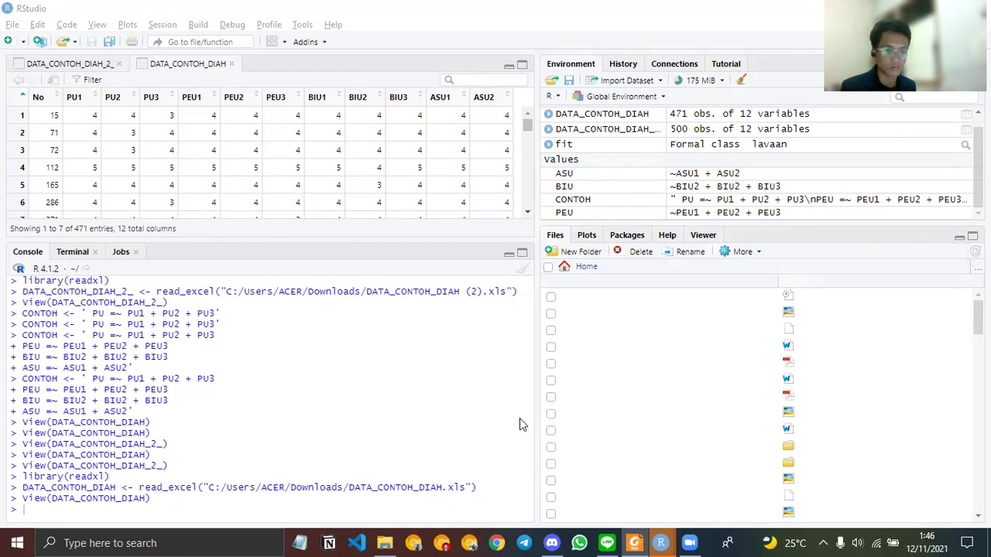
type("libra")
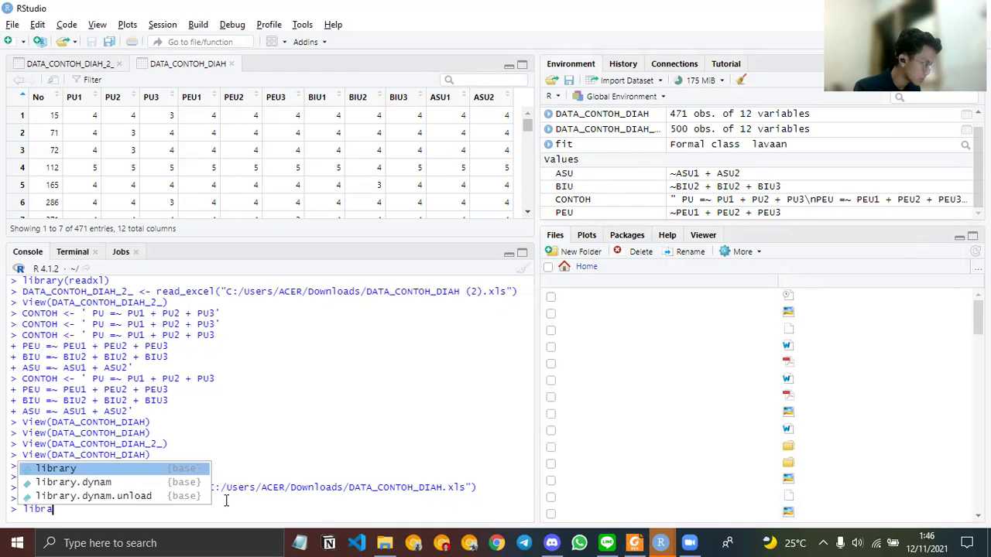
key("Tab")
type("la")
type("vaan")
key("Return")
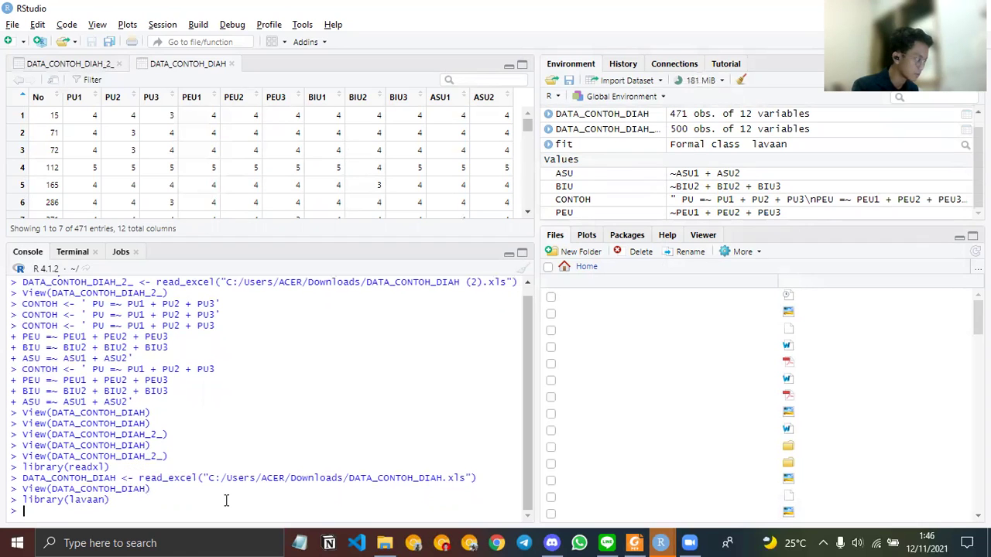
- Fit the CFA model by running fit <- cfa(CONTOH, data=DATA_CONTOH_DIAH)
key("Up")
key("Down")
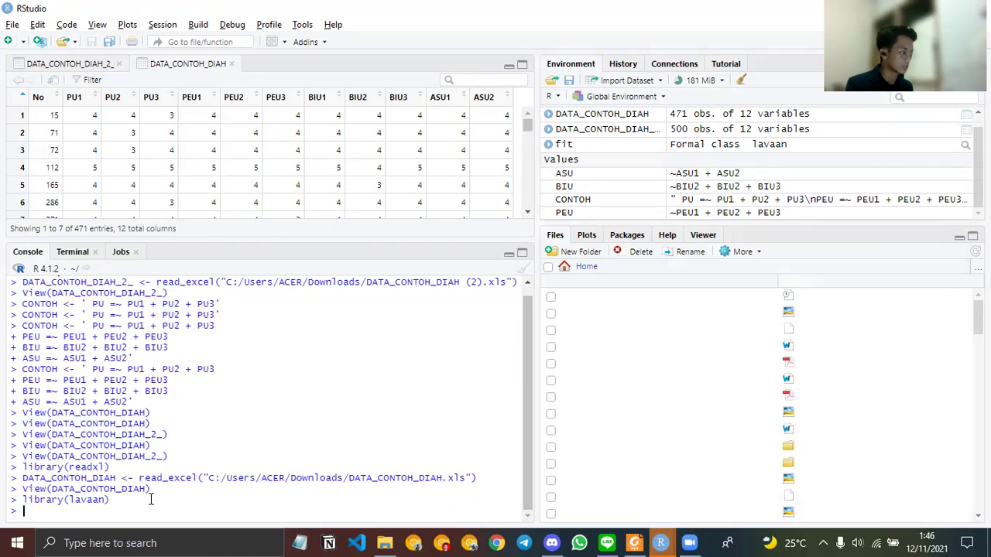
type("fit ")
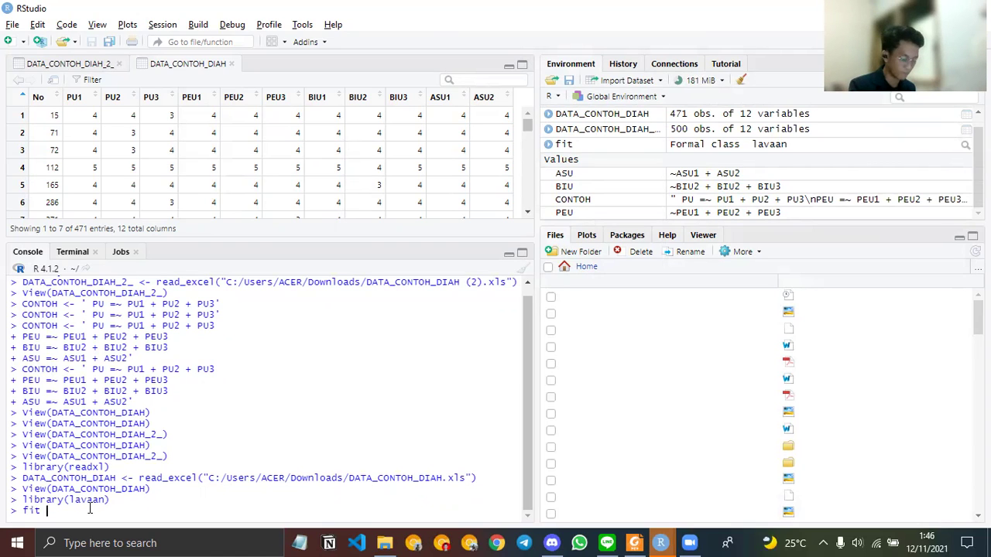
type("<-")
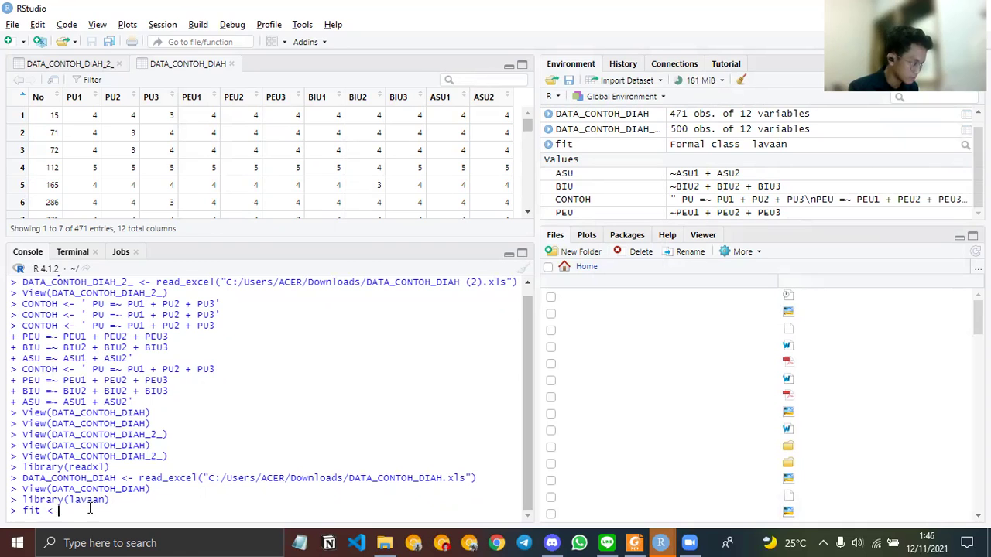
type(" c")
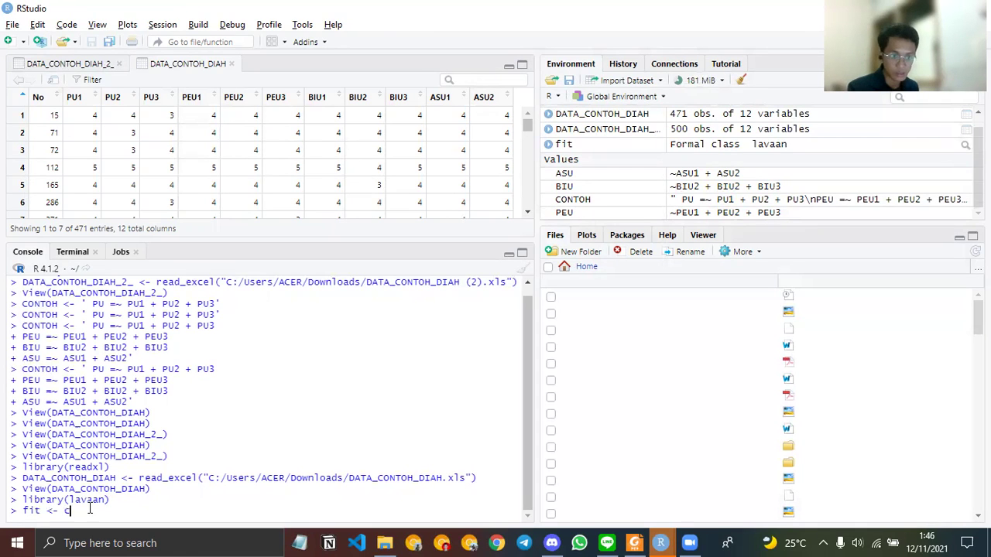
type("fa(")
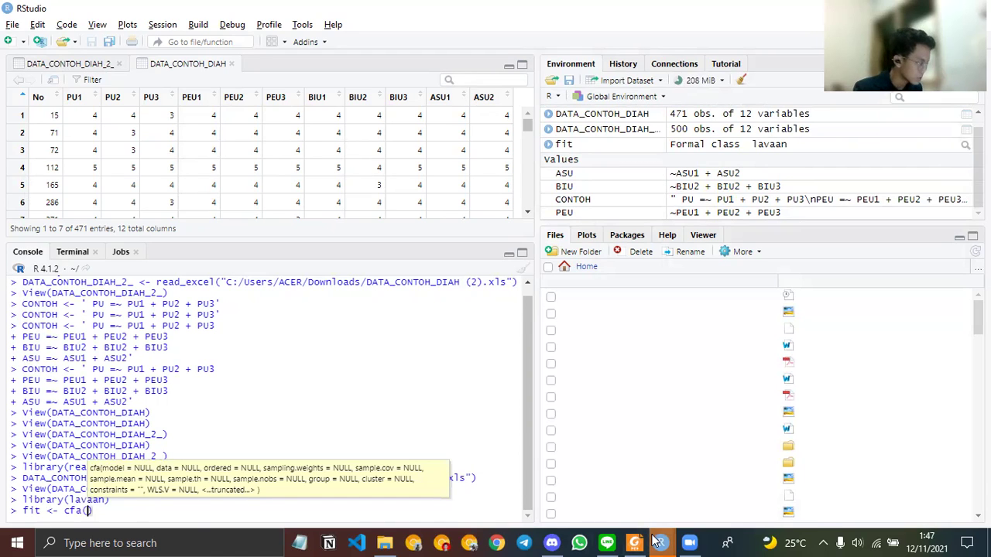
mouse_move(657, 541)
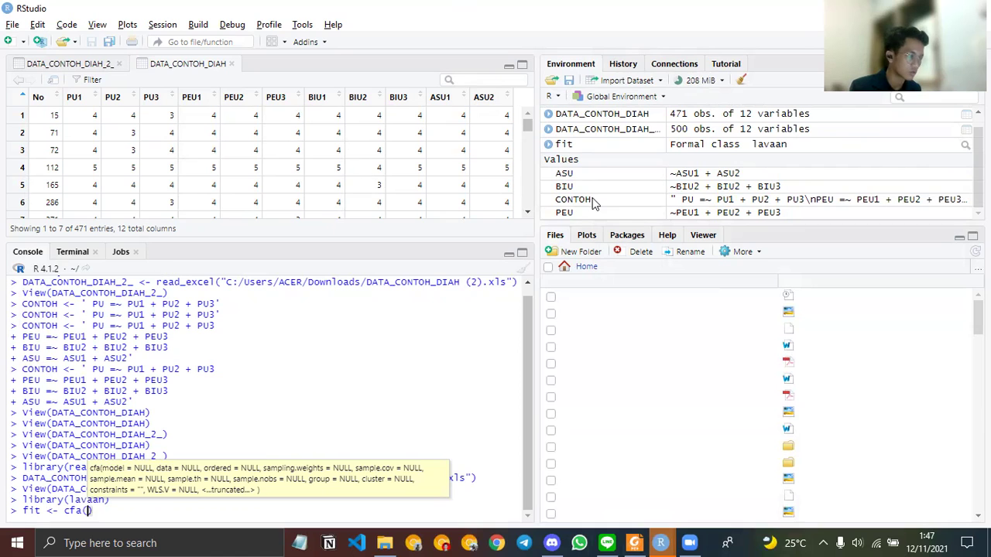
key("super+w")
left_click(402, 347)
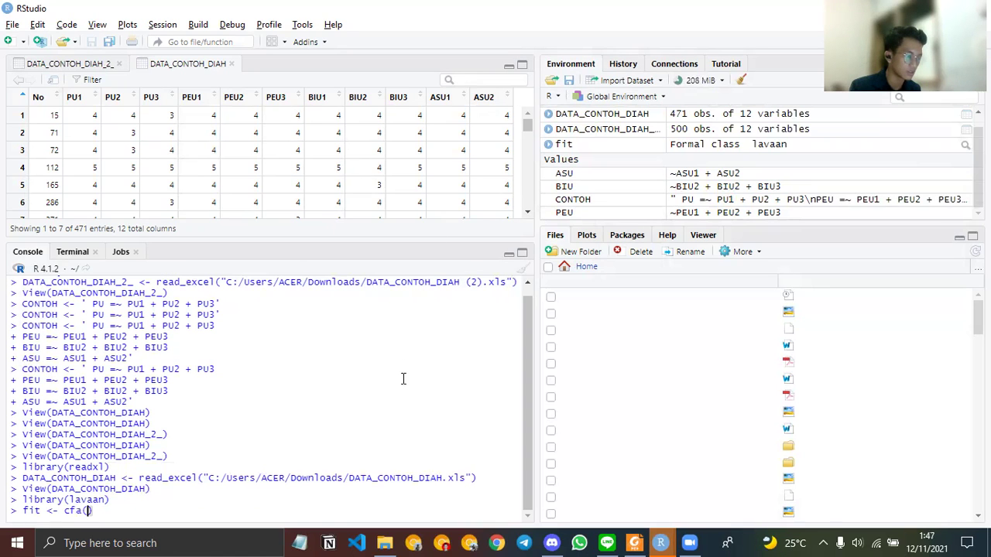
type("CONTOH")
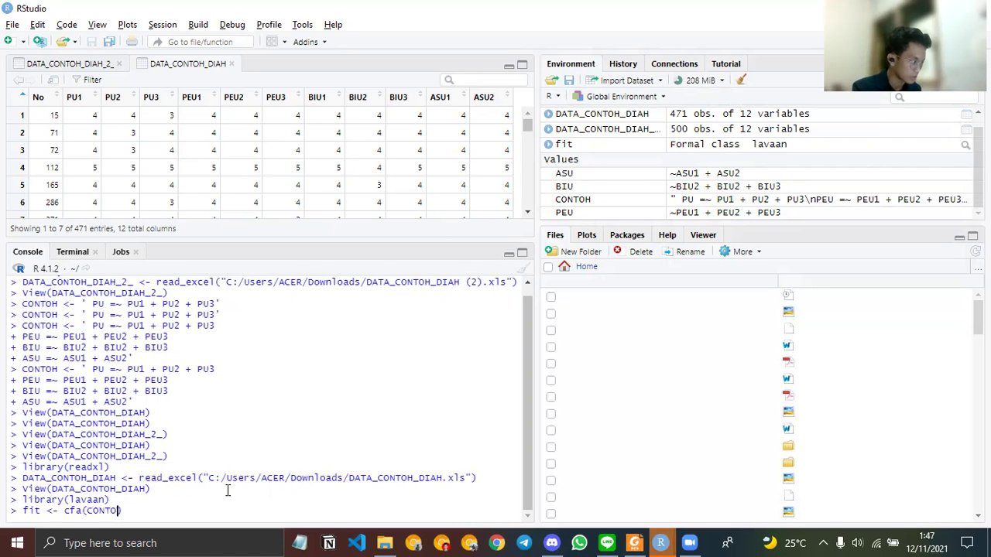
key("BackSpace")
type(",")
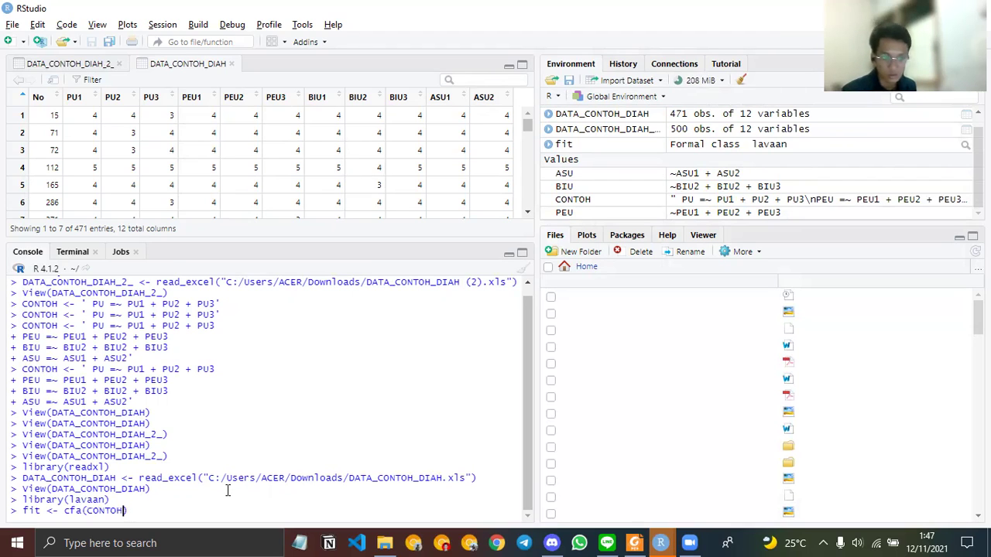
type(" data=D")
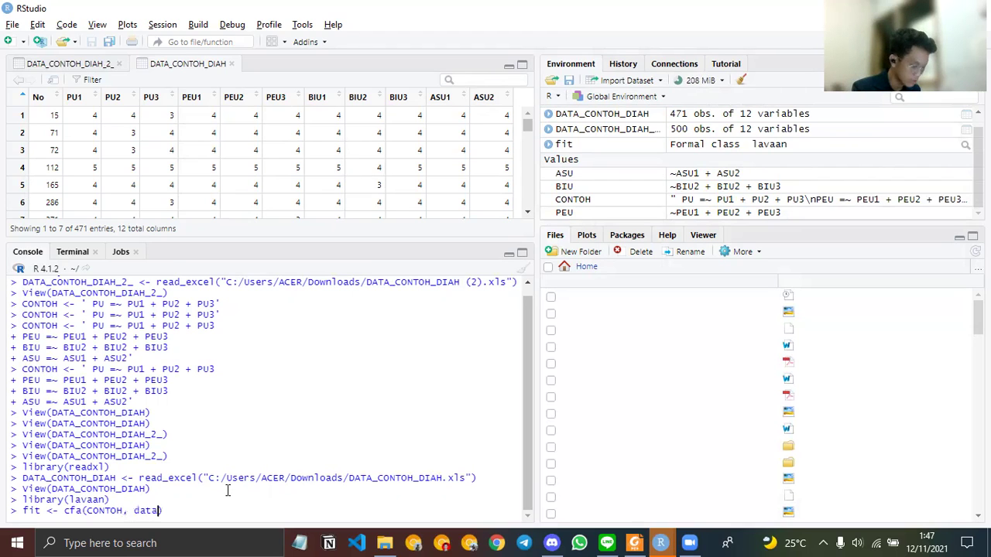
type("ATA_CONTOH")
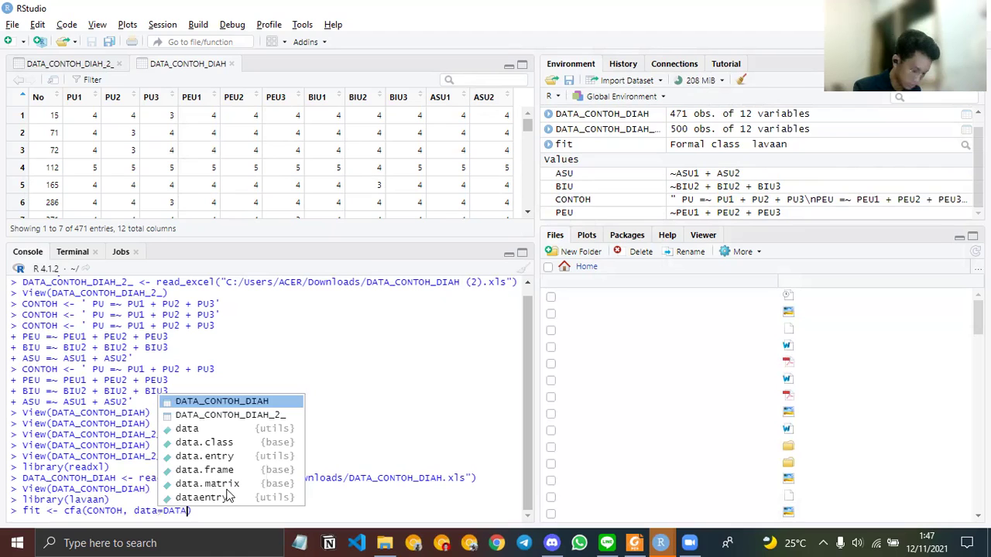
type("_DIAH")
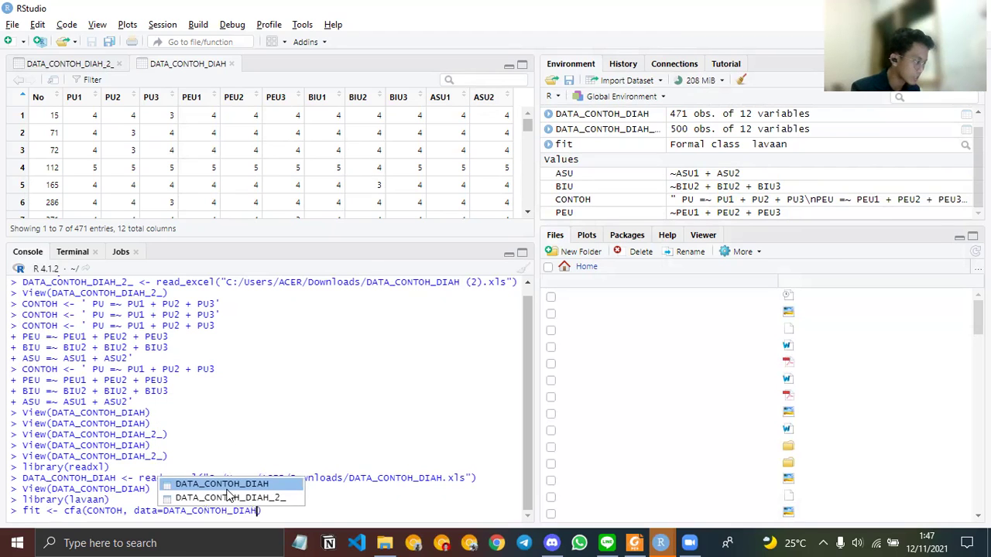
key("Escape")
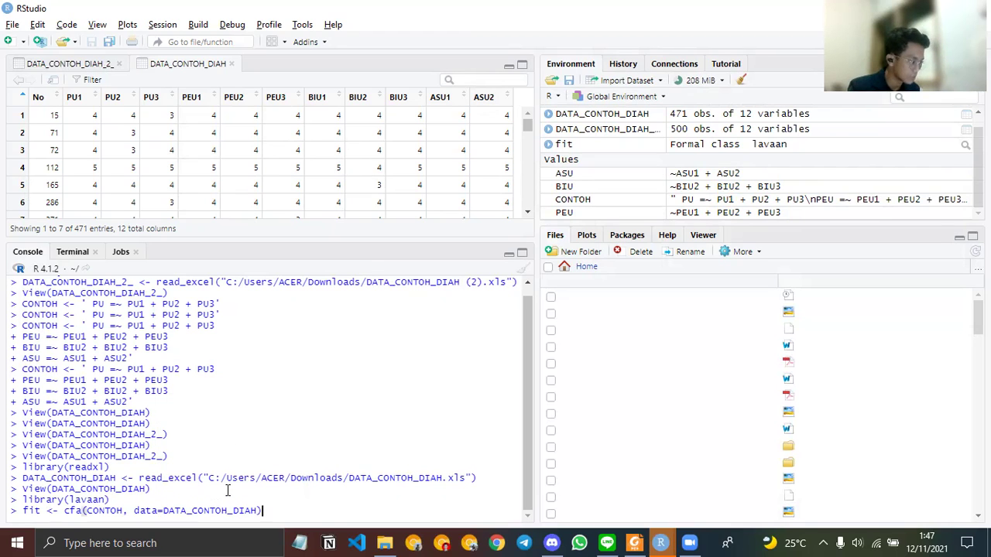
key("Return")
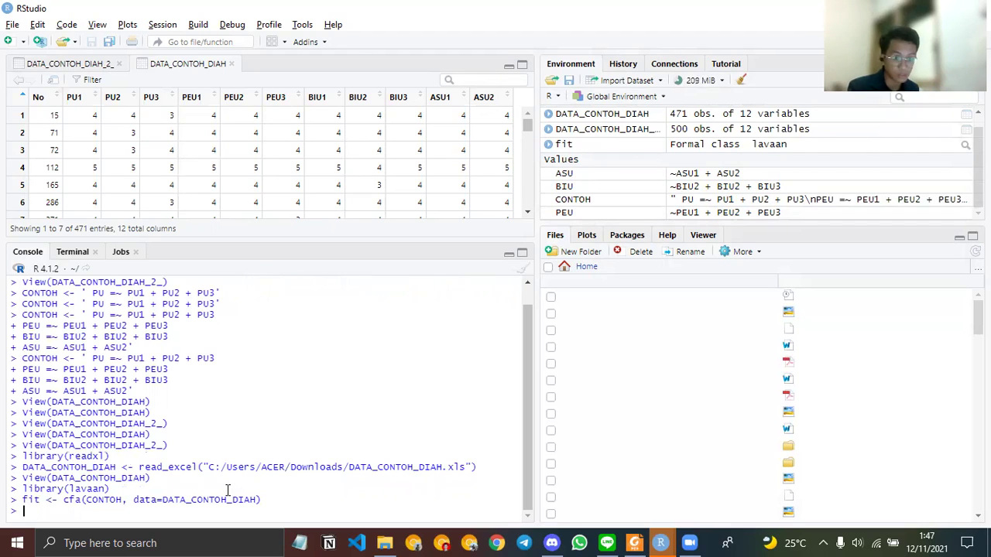
- Try to print the standardized results of the fitted model with summary(fit, standarized = TRUE)
type("summary")
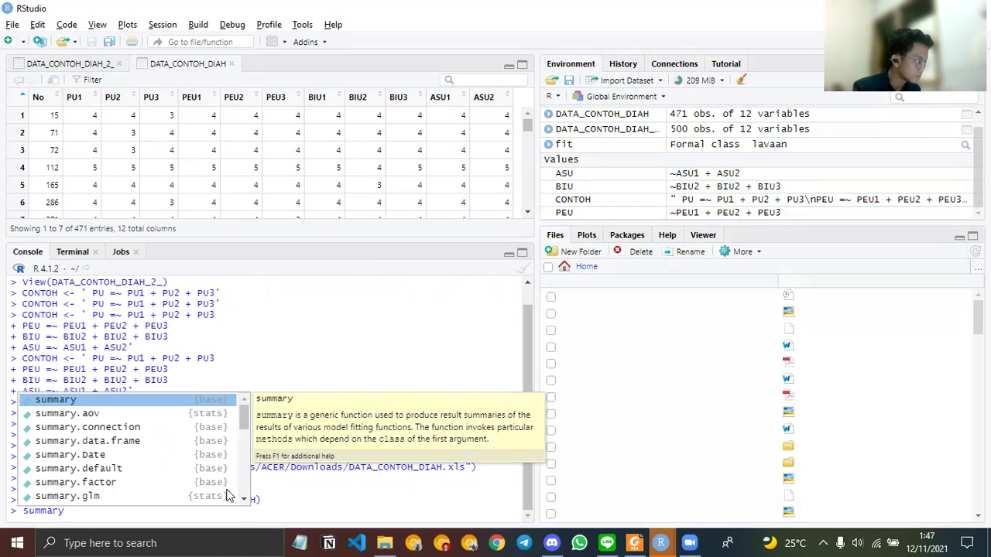
key("Return")
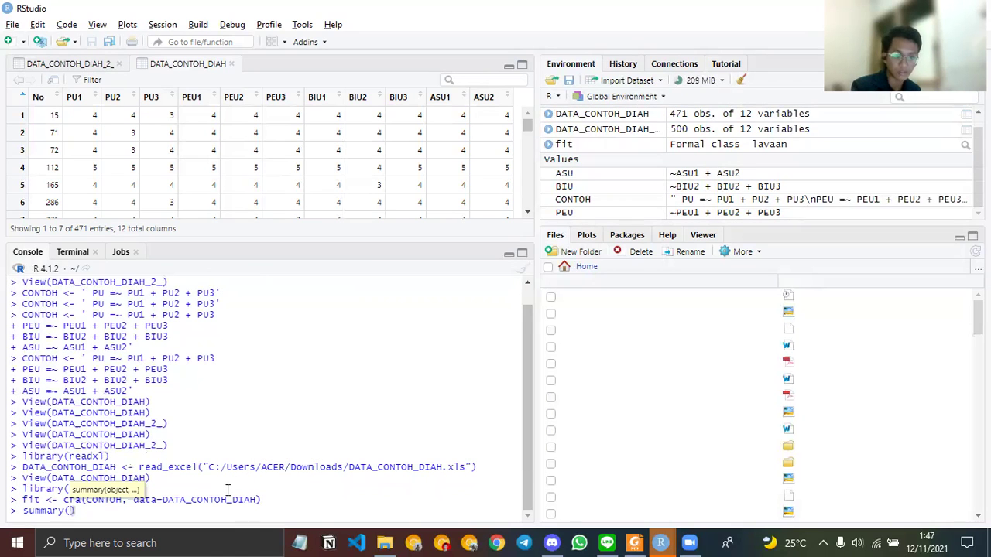
type("fit, ")
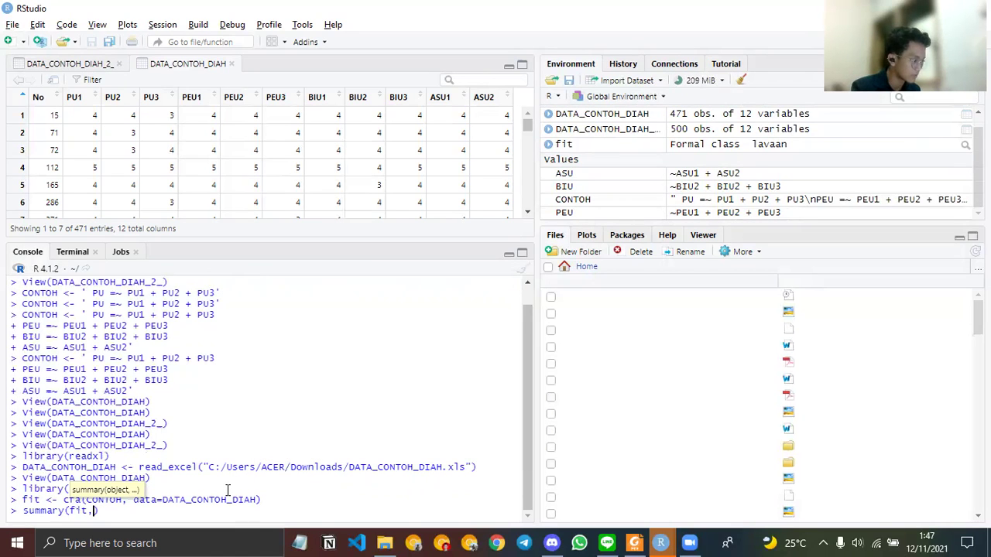
type("sta")
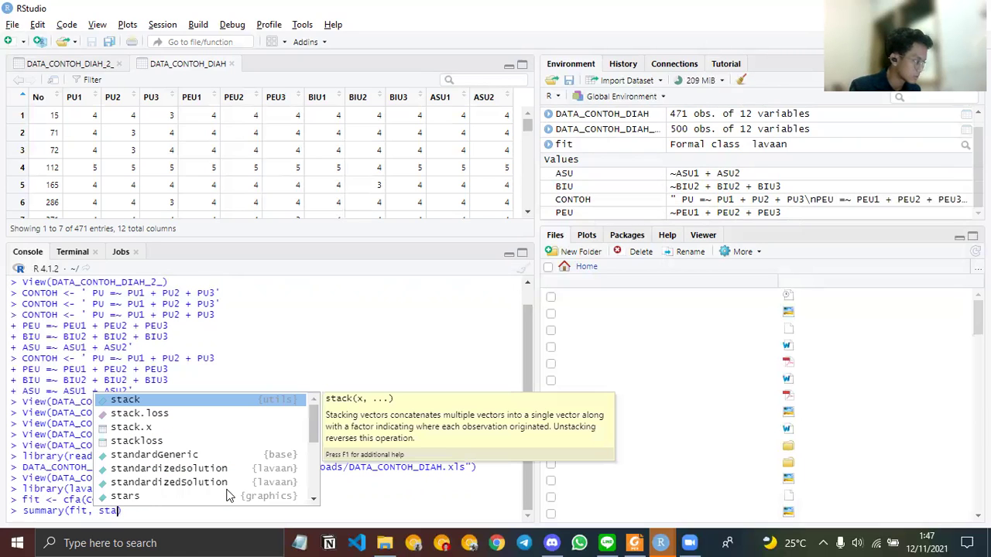
key("Down")
key("Down")
type("nda")
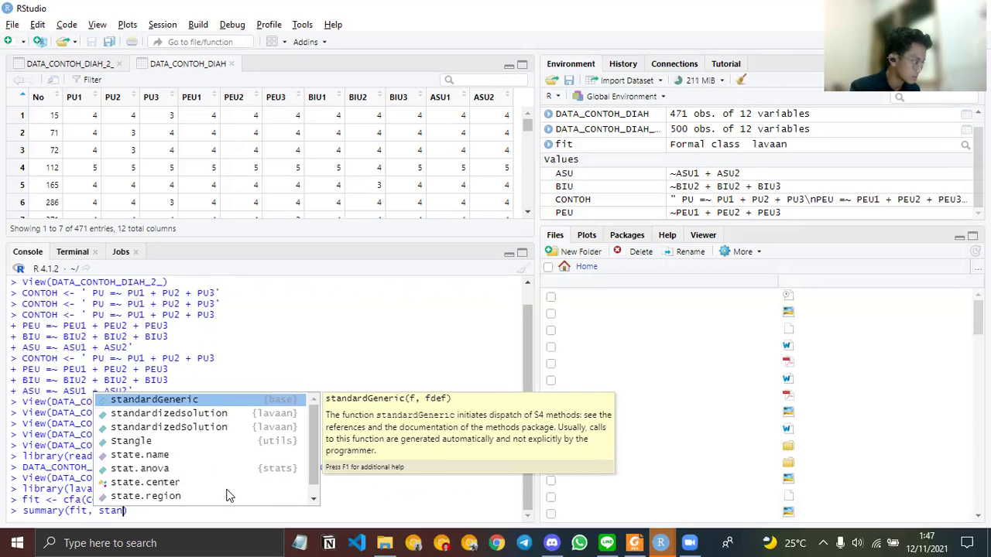
type("rized")
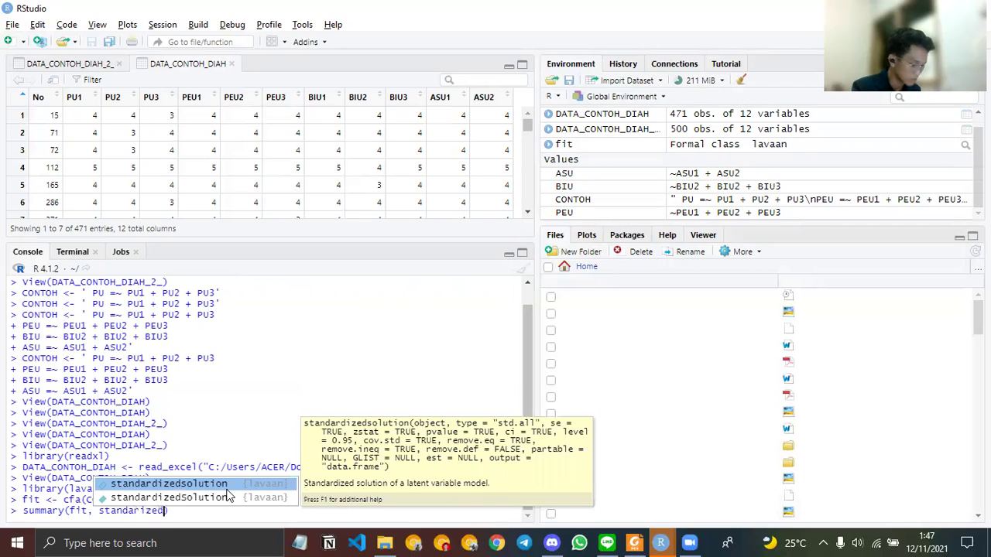
type(" =")
key("BackSpace")
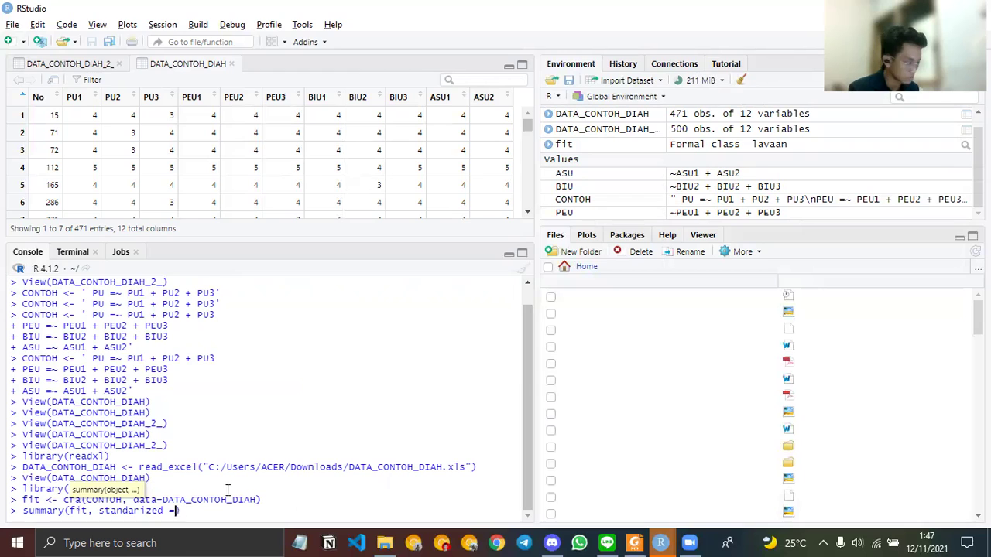
type("TRUE")
key("Return")
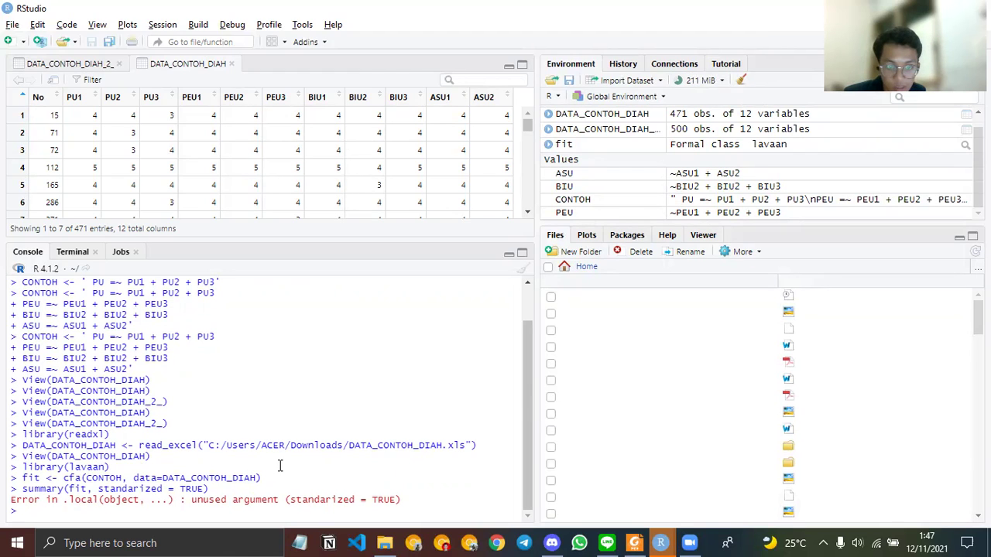
- Correct the misspelled argument and rerun the command as summary(fit, standardized = TRUE)
key("Up")
key("Left")
key("Left")
key("Left")
key("Left")
key("Left")
key("Left")
key("Left")
key("Left")
key("Left")
key("Left")
key("Left")
key("Left")
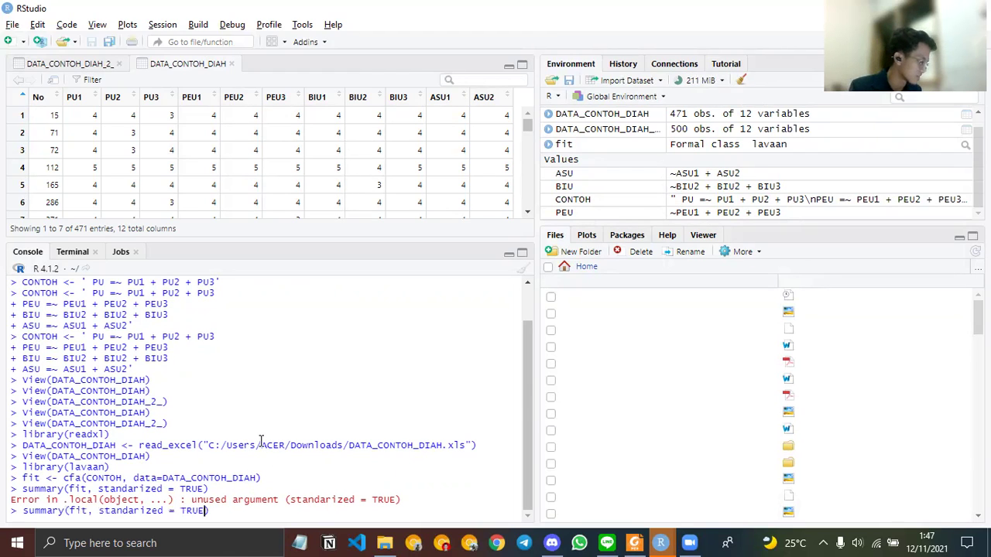
type("d")
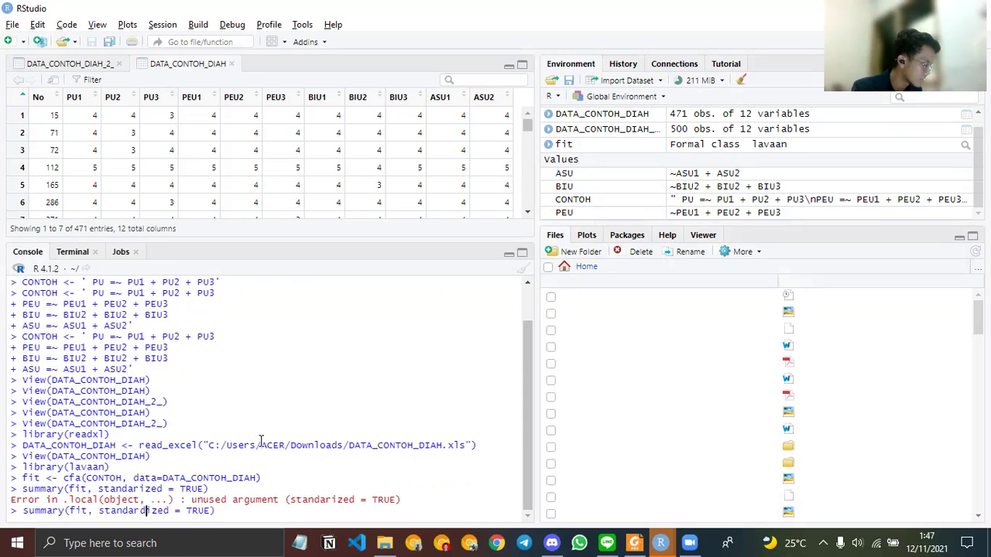
key("Return")
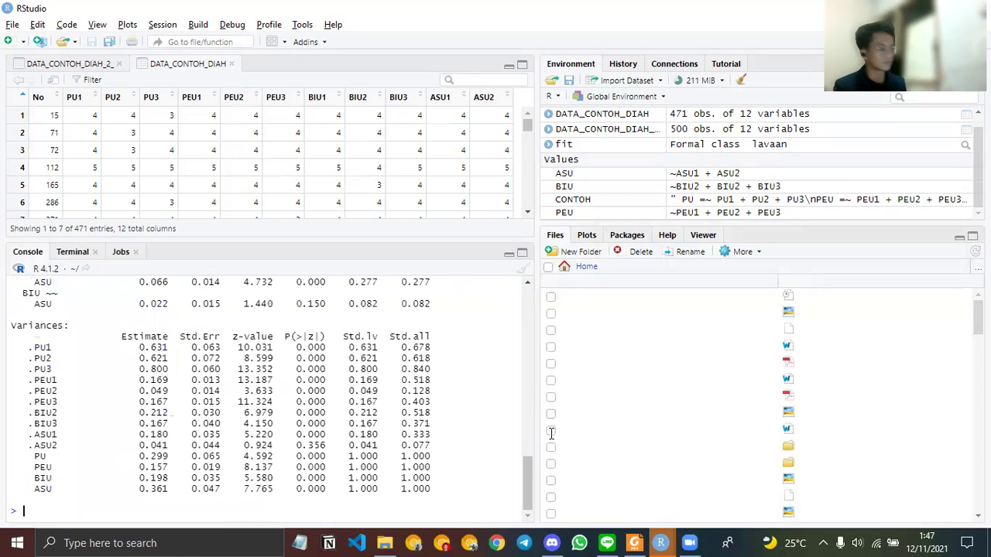
- Examine the Std.all loadings of the PU, PEU, BIU and ASU indicators in the summary's Latent Variables table
scroll(471, 422, "up", 5)
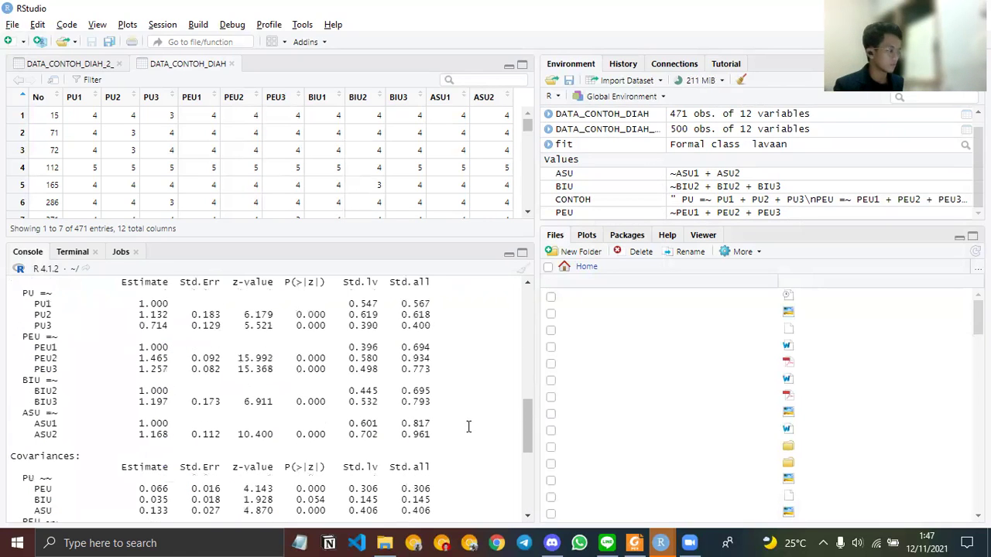
scroll(471, 425, "up", 2)
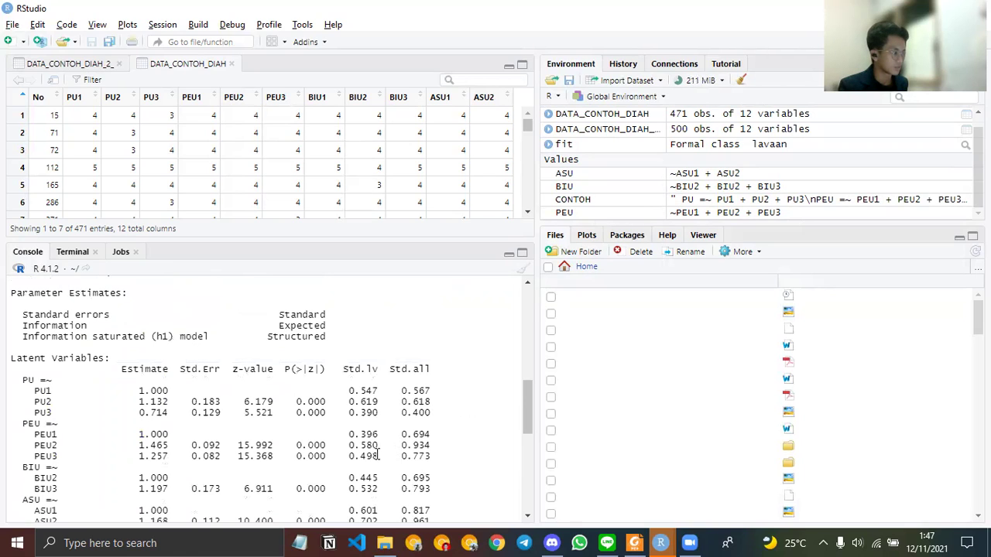
scroll(370, 457, "down", 3)
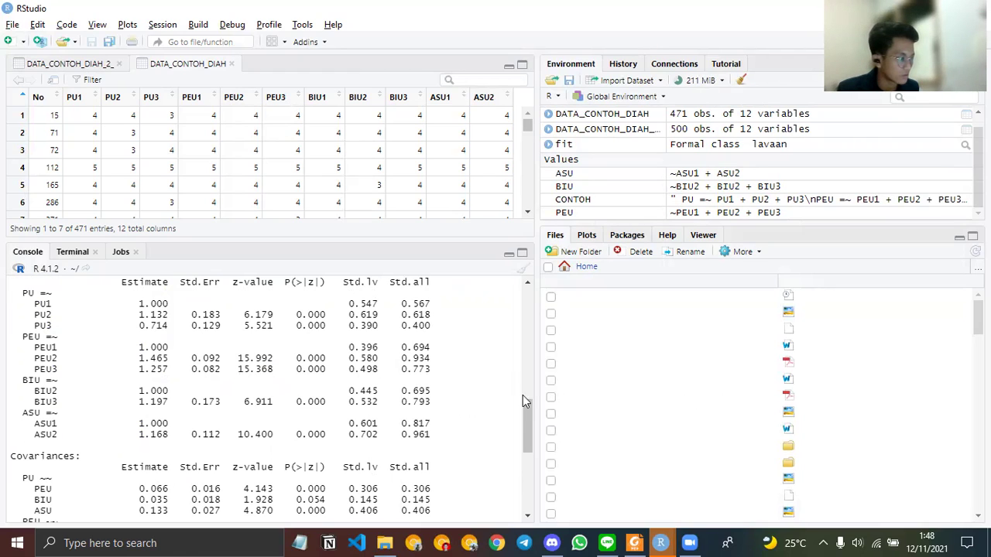
left_click_drag(397, 304, 438, 440)
left_click(446, 435)
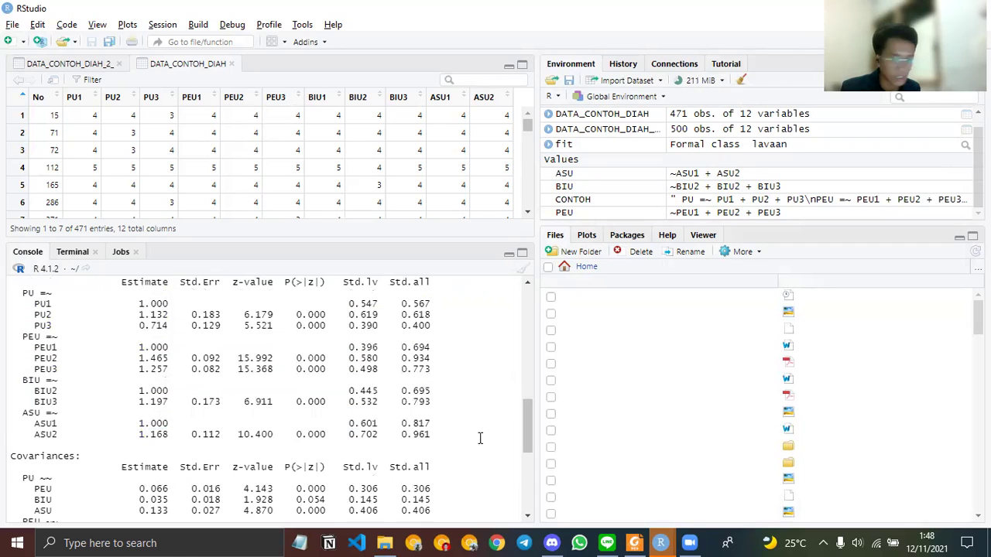
key("alt+Tab")
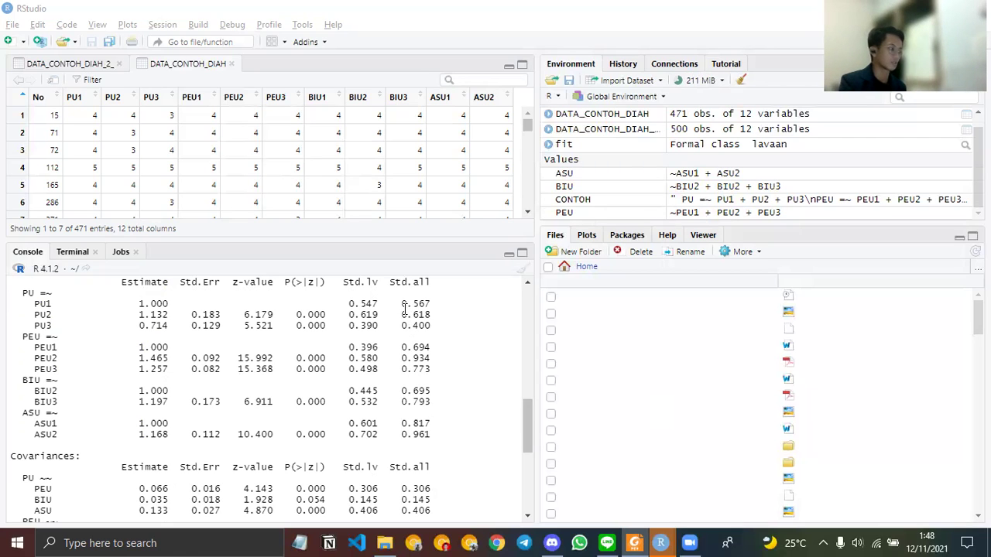
scroll(417, 354, "up", 1)
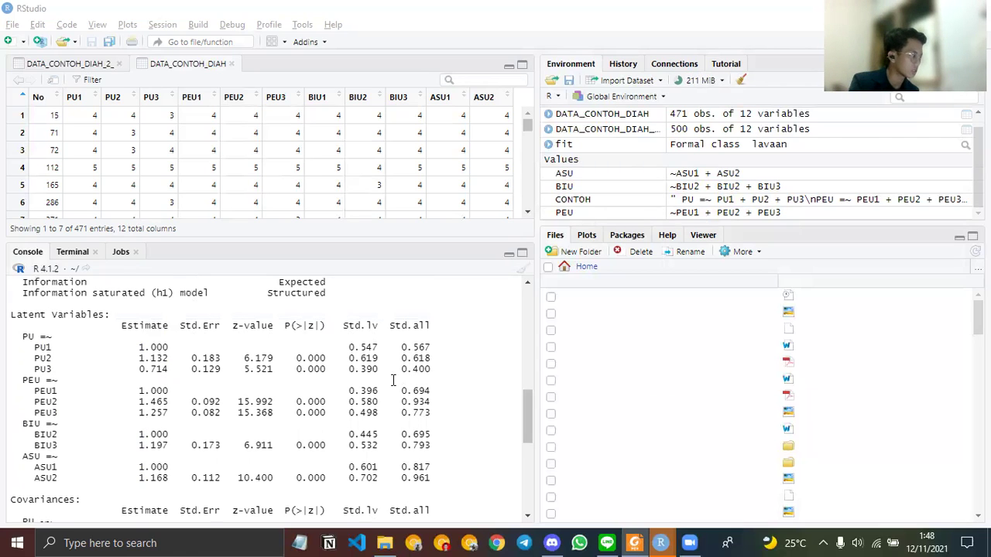
left_click_drag(392, 359, 418, 414)
left_click(417, 413)
left_click_drag(401, 347, 405, 370)
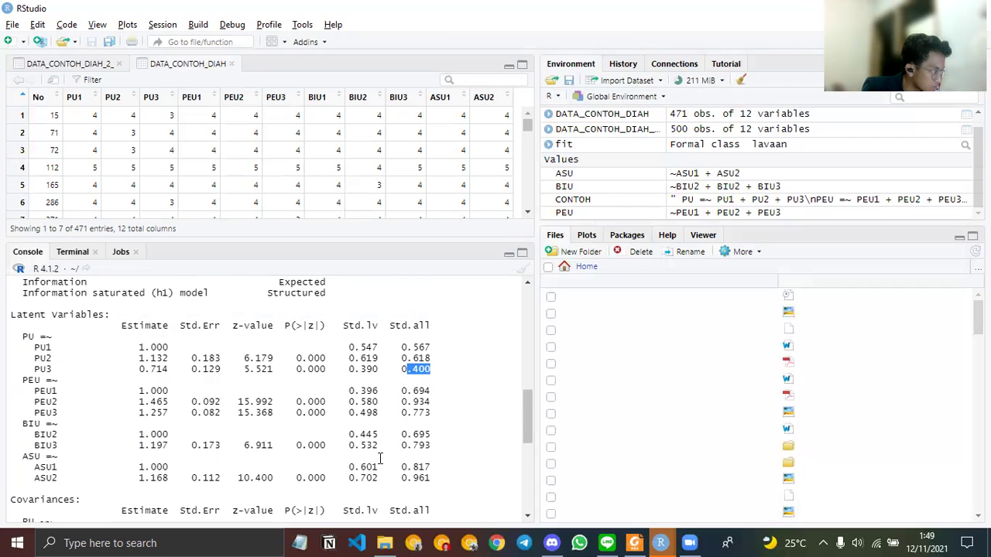
- Review the Latent Variables estimates and the beginning of the Covariances table in the standardized model summary
scroll(483, 428, "down", 1)
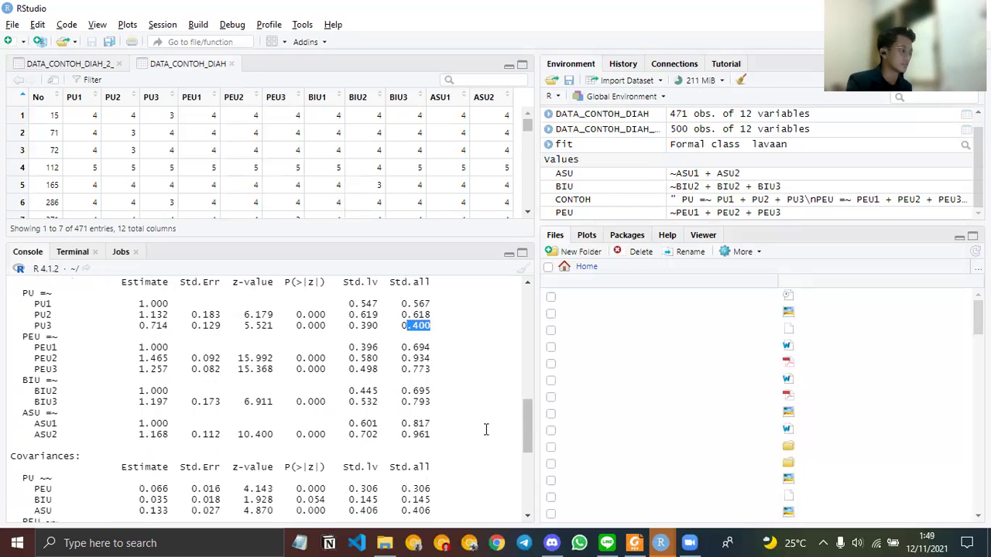
scroll(433, 429, "up", 1)
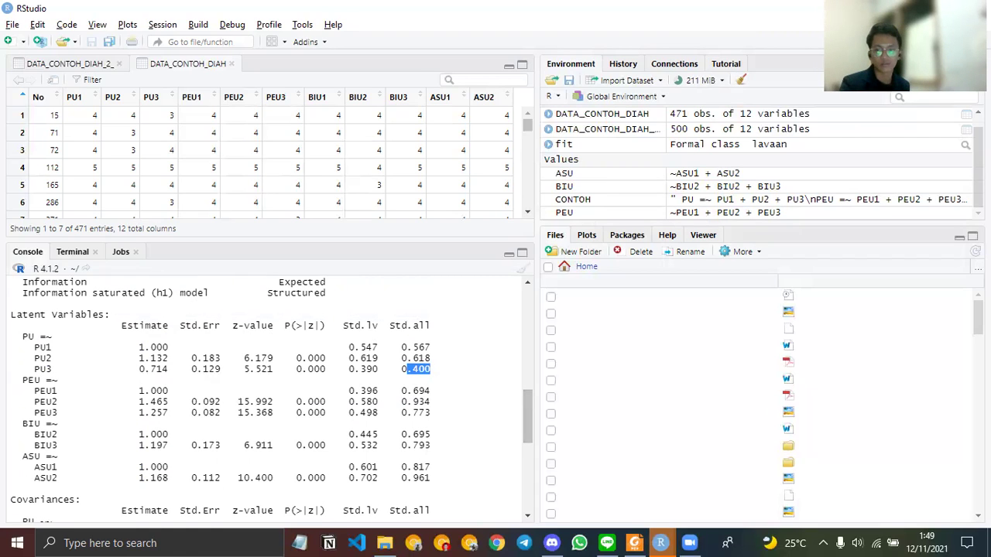
key("alt+Tab")
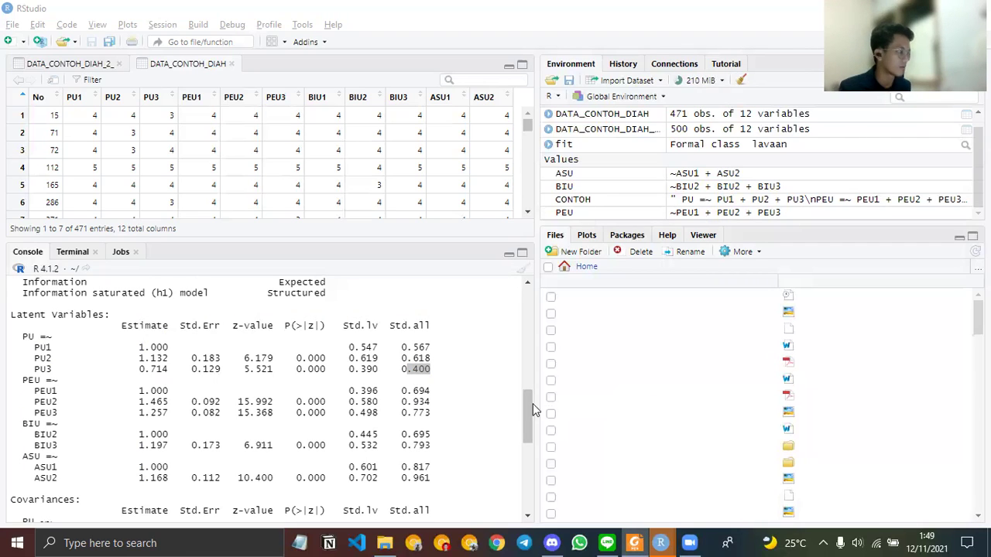
mouse_move(529, 420)
left_mouse_down()
mouse_move(526, 404)
mouse_move(522, 431)
mouse_move(528, 424)
left_mouse_up()
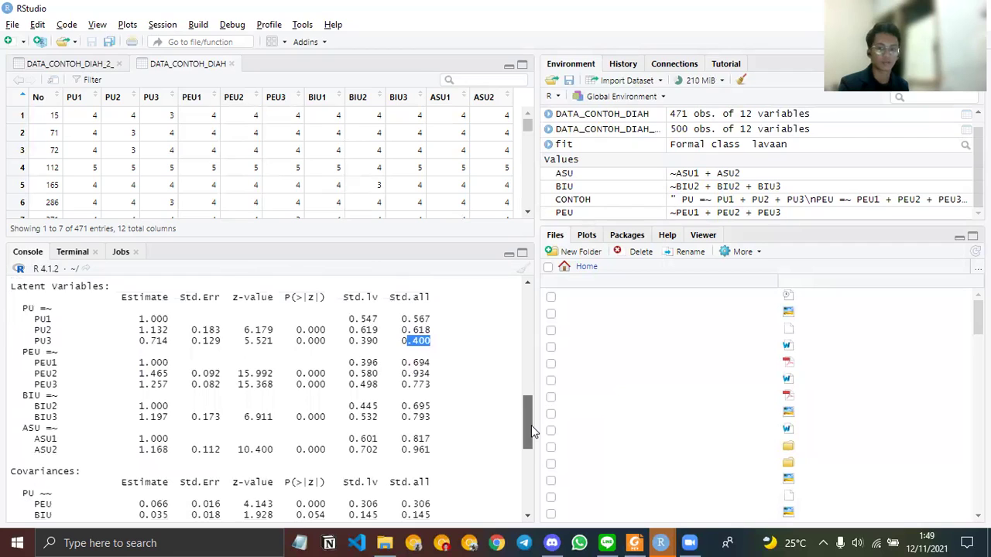
left_click_drag(531, 425, 531, 427)
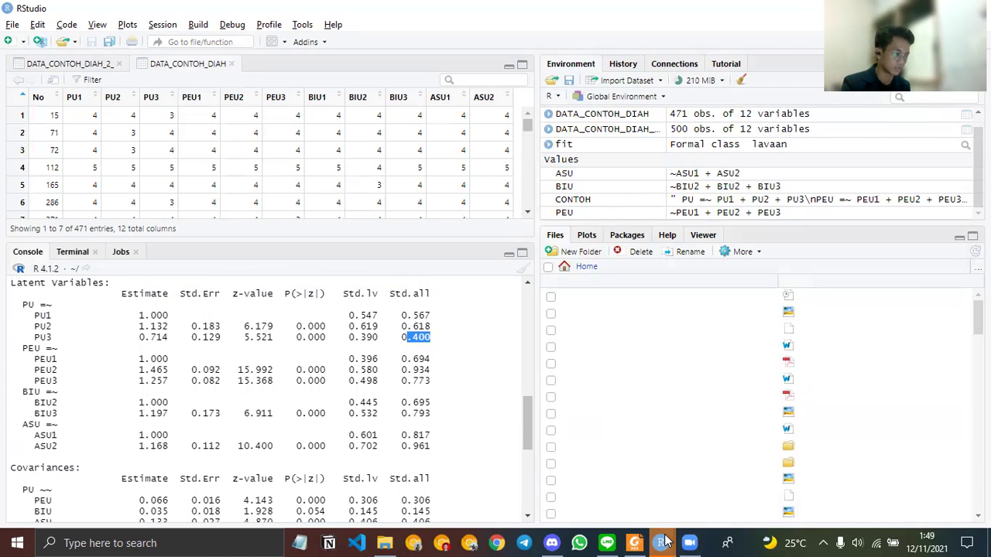
mouse_move(665, 541)
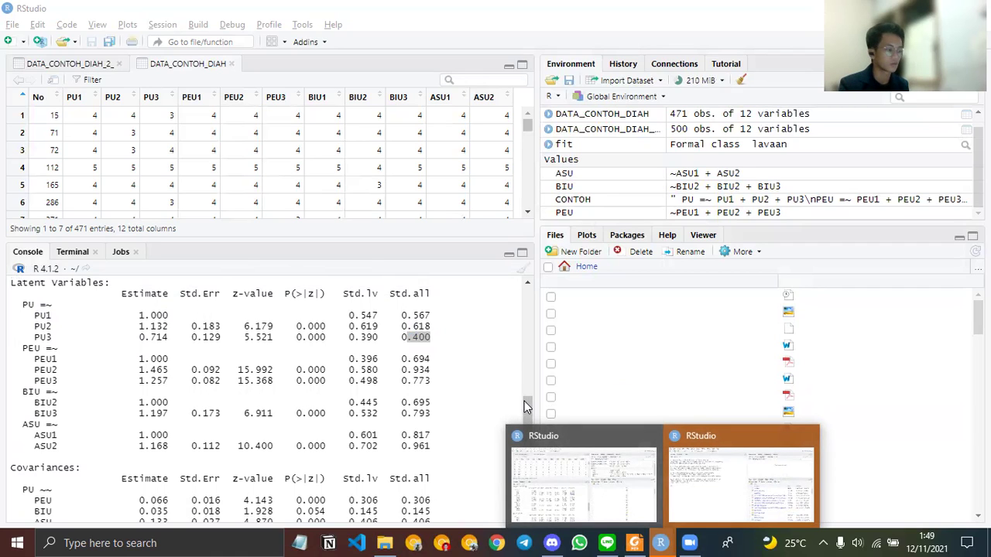
scroll(527, 397, "up", 2)
scroll(527, 400, "down", 1)
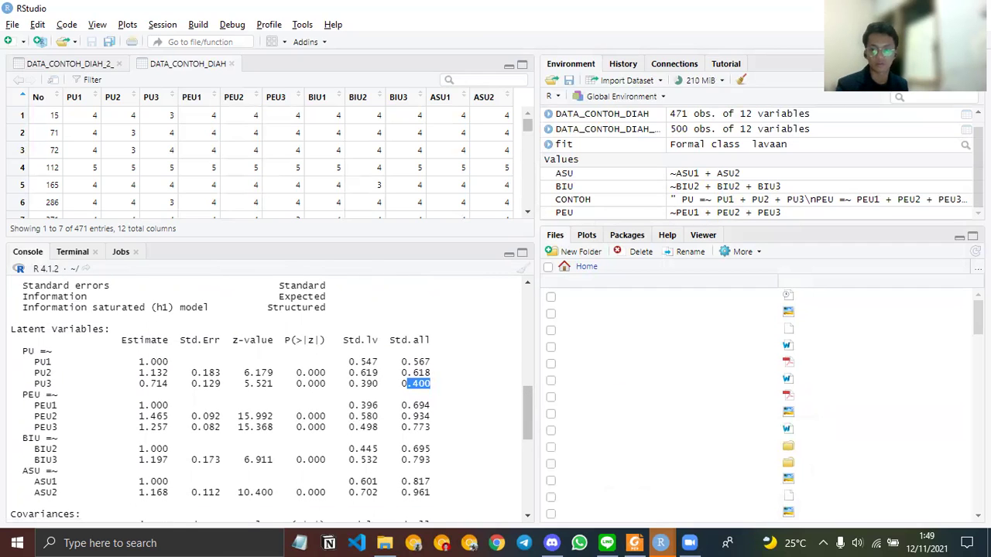
key("alt+Tab")
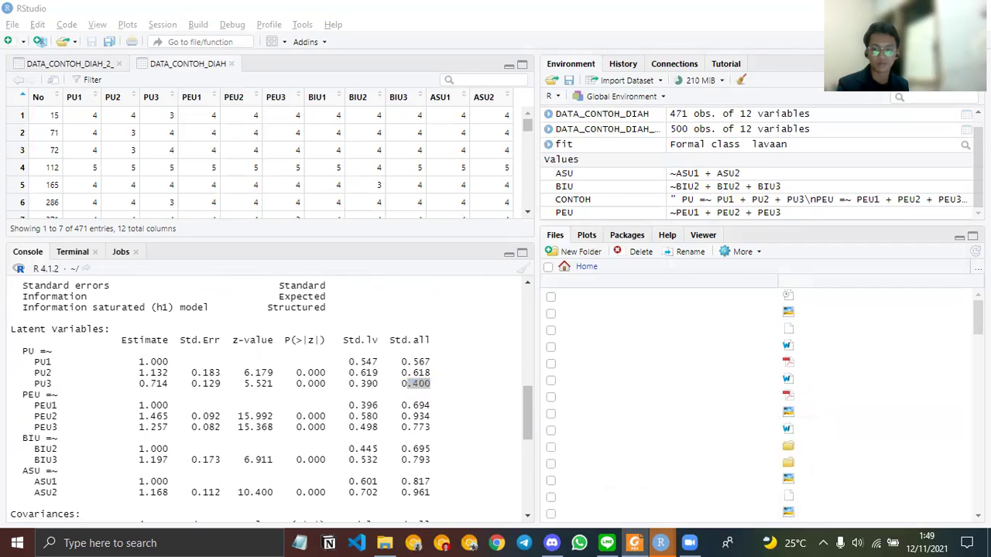